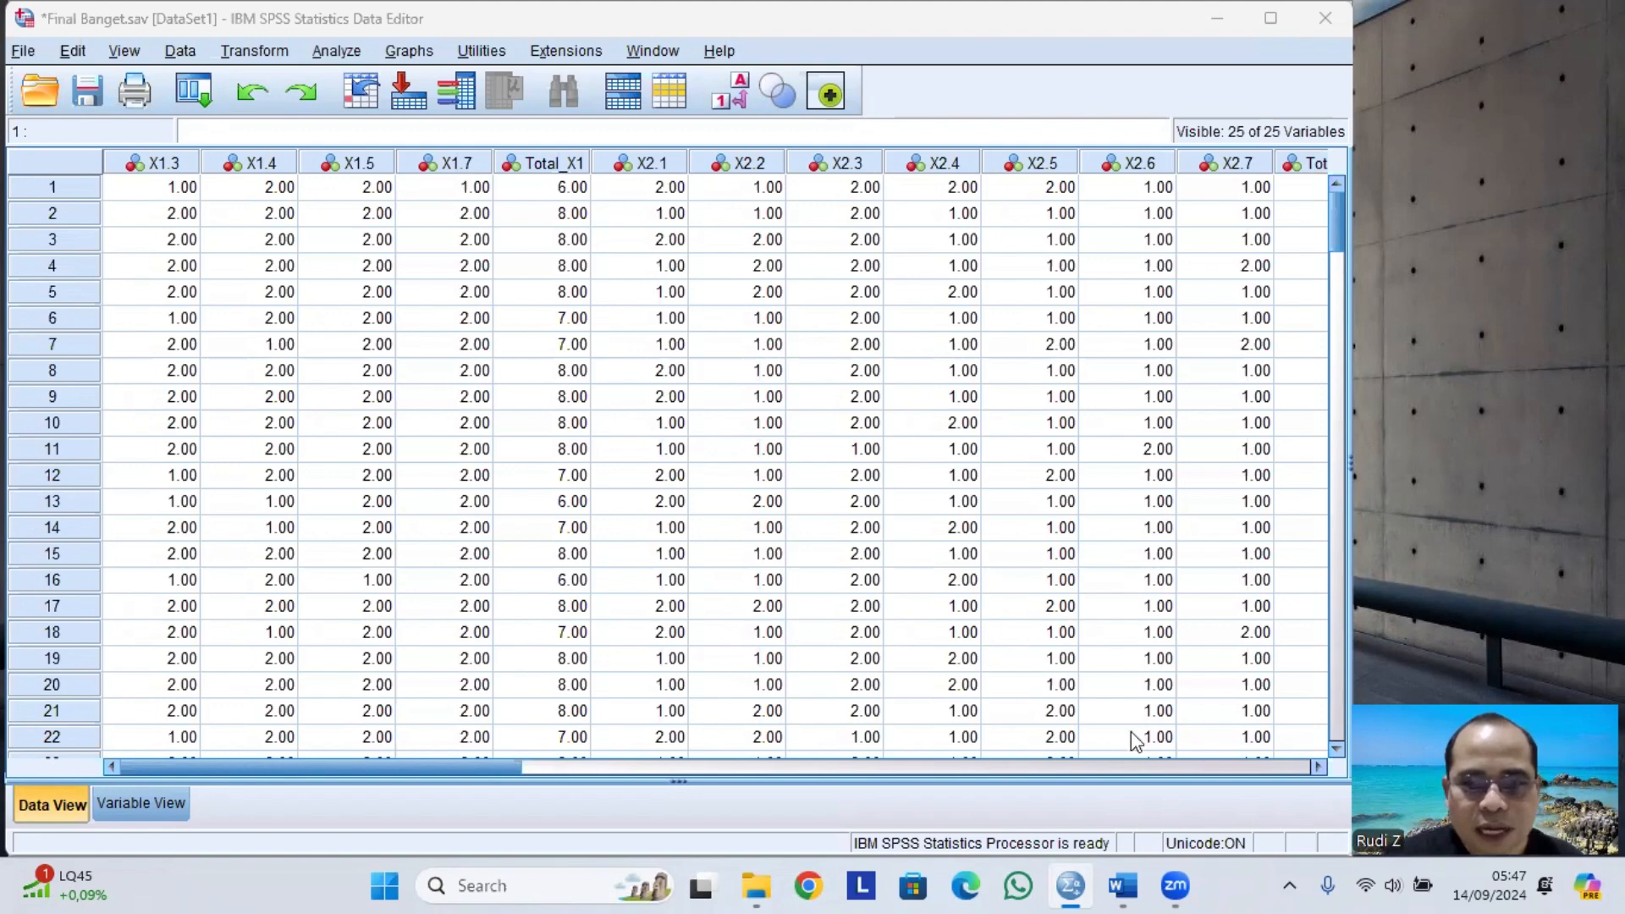
Step: Switch to the Word document and highlight "signifikansi > 0,05" and "distribusi yang normal" in yellow in the first Kolmogorov-Smirnov criterion
{"action": "left_click", "coordinate": [1126, 885]}
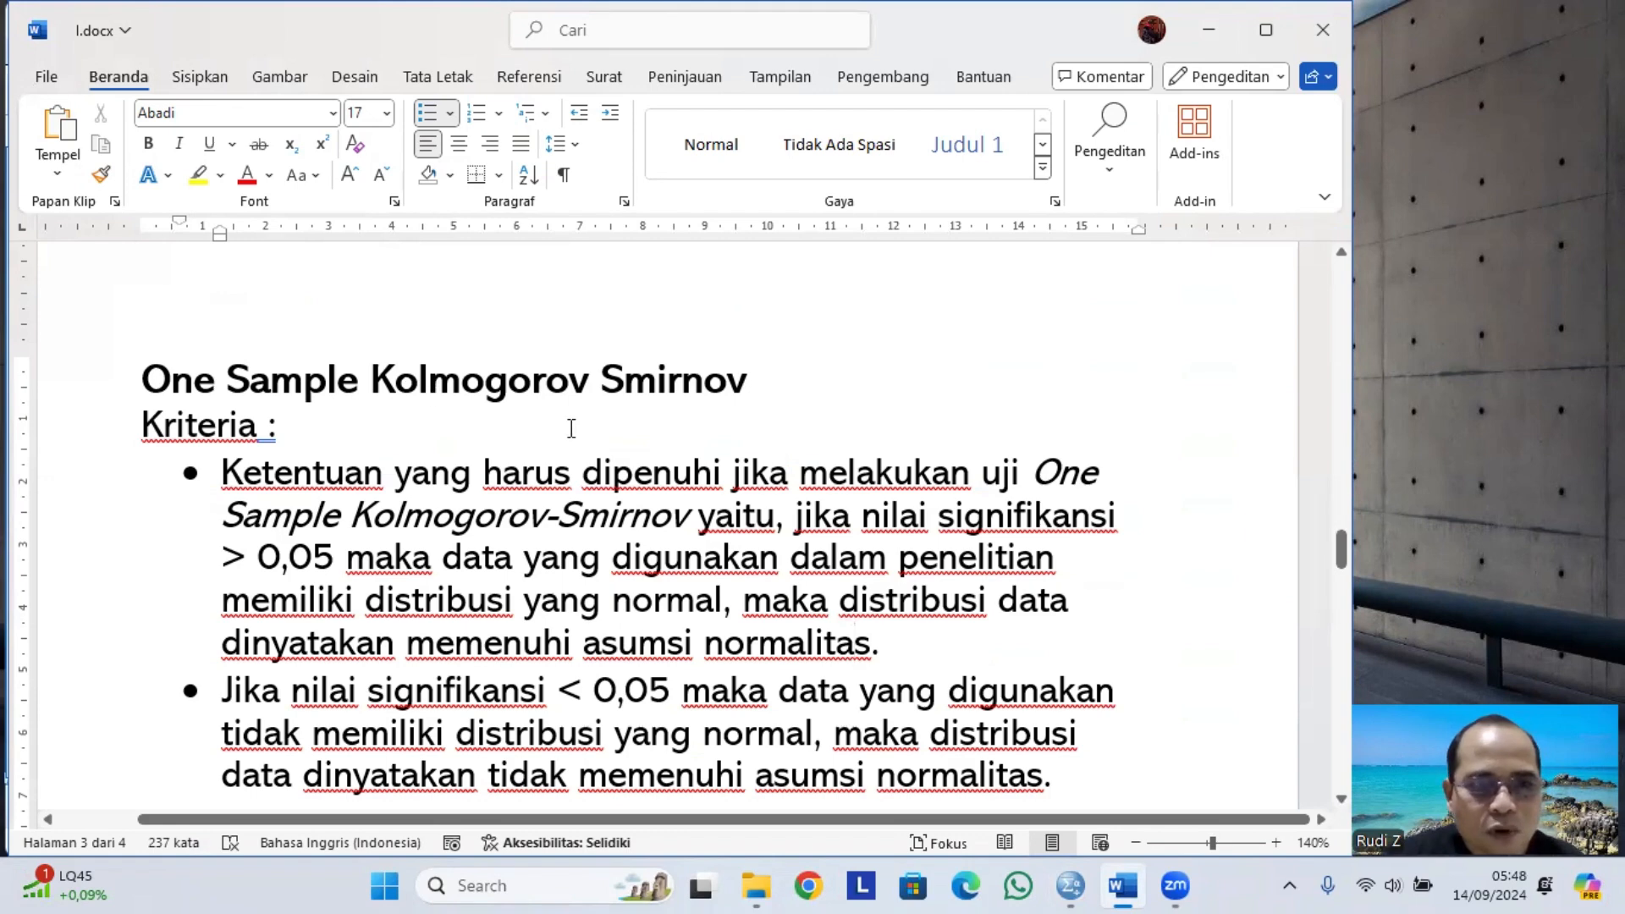
{"action": "scroll", "coordinate": [572, 429], "scroll_direction": "down", "scroll_amount": 2}
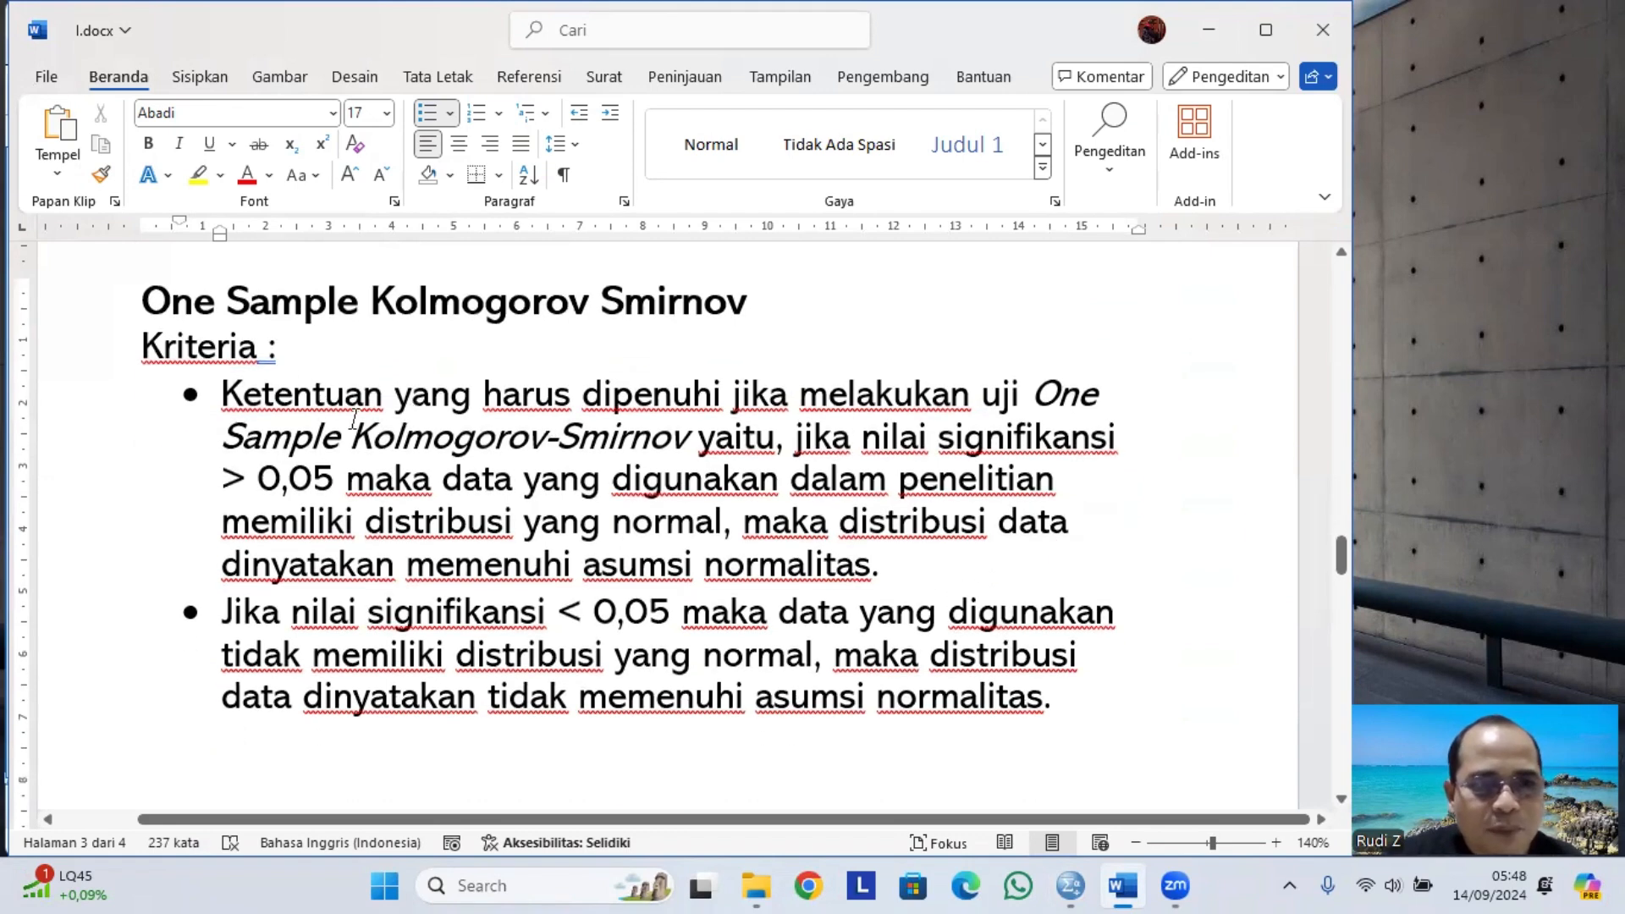
{"action": "scroll", "coordinate": [360, 420], "scroll_direction": "down", "scroll_amount": 1}
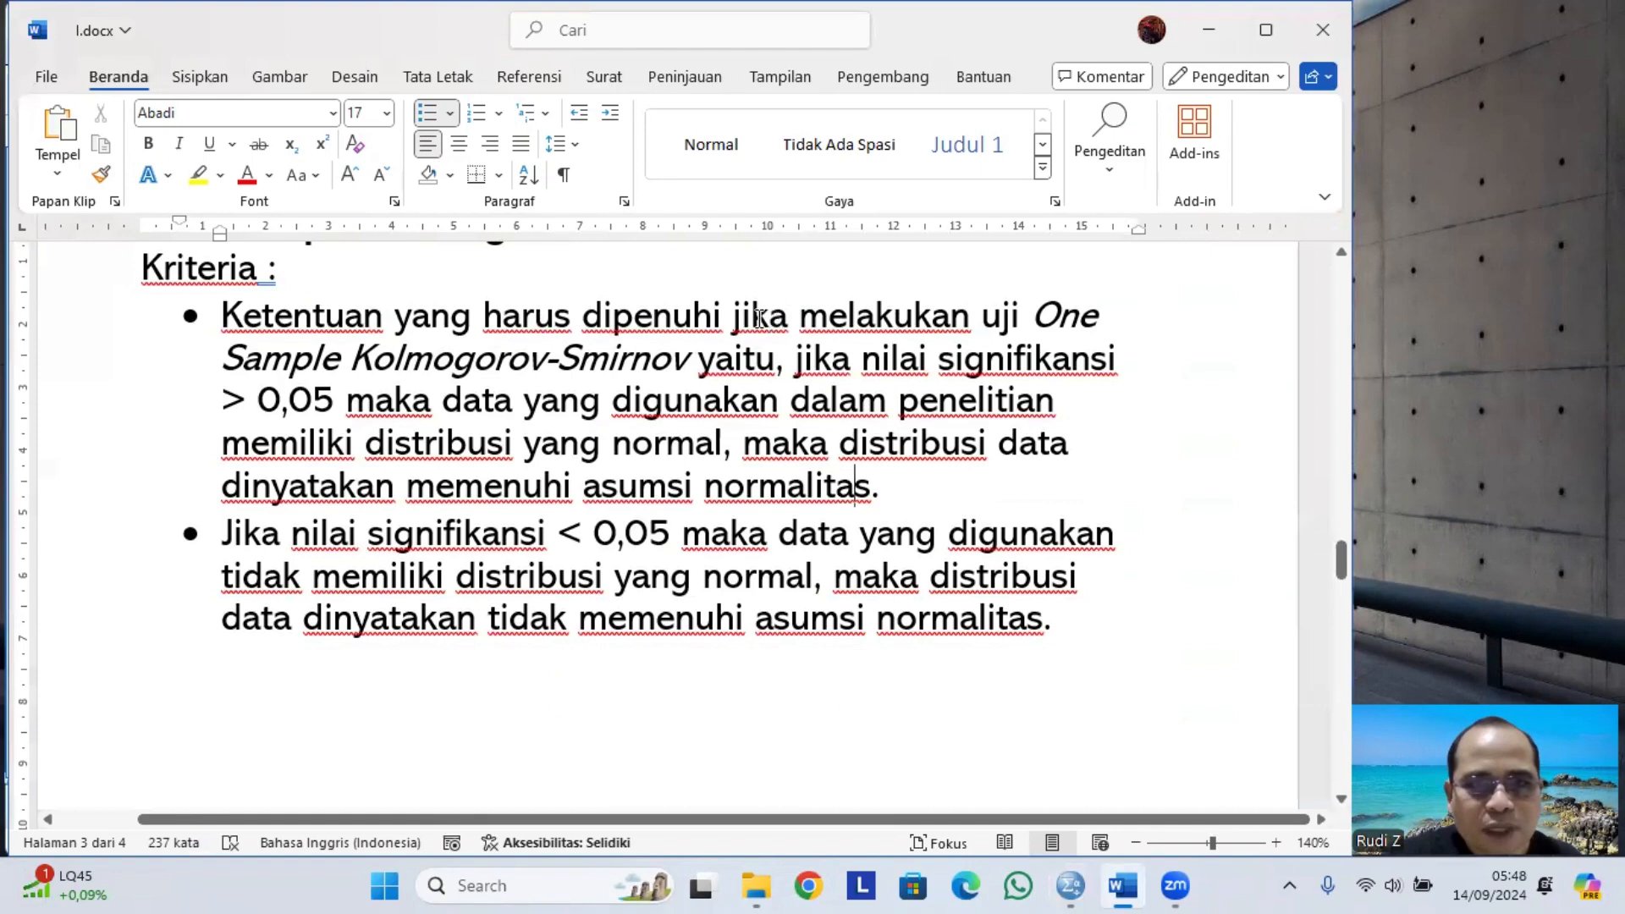
{"action": "left_click_drag", "start_coordinate": [265, 362], "coordinate": [673, 364]}
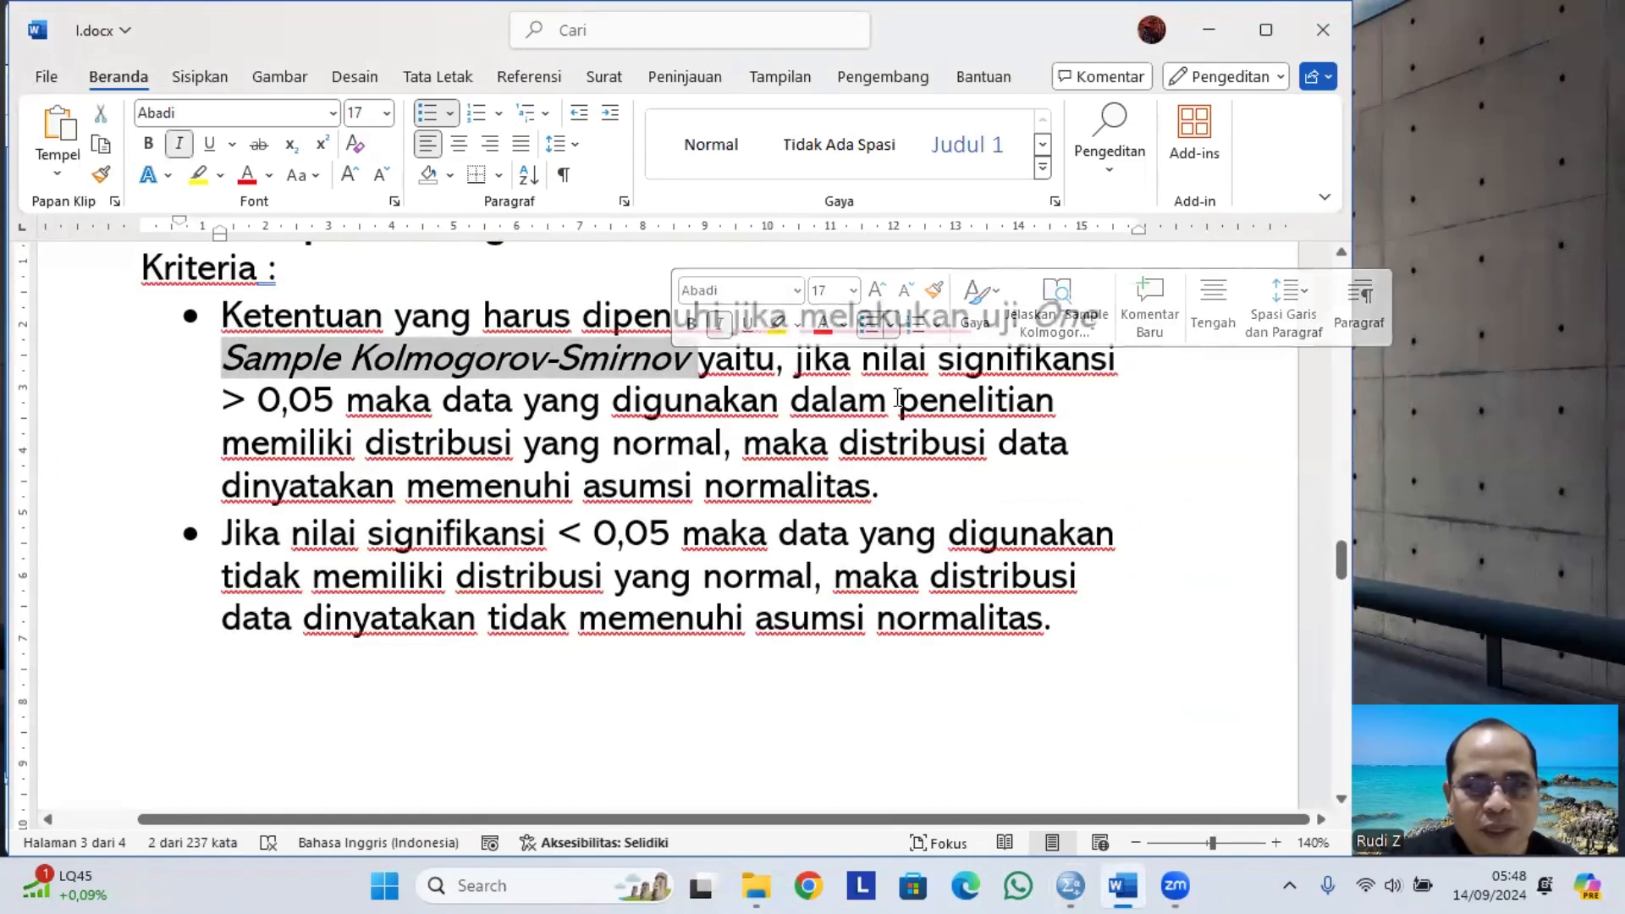
{"action": "left_click", "coordinate": [904, 360]}
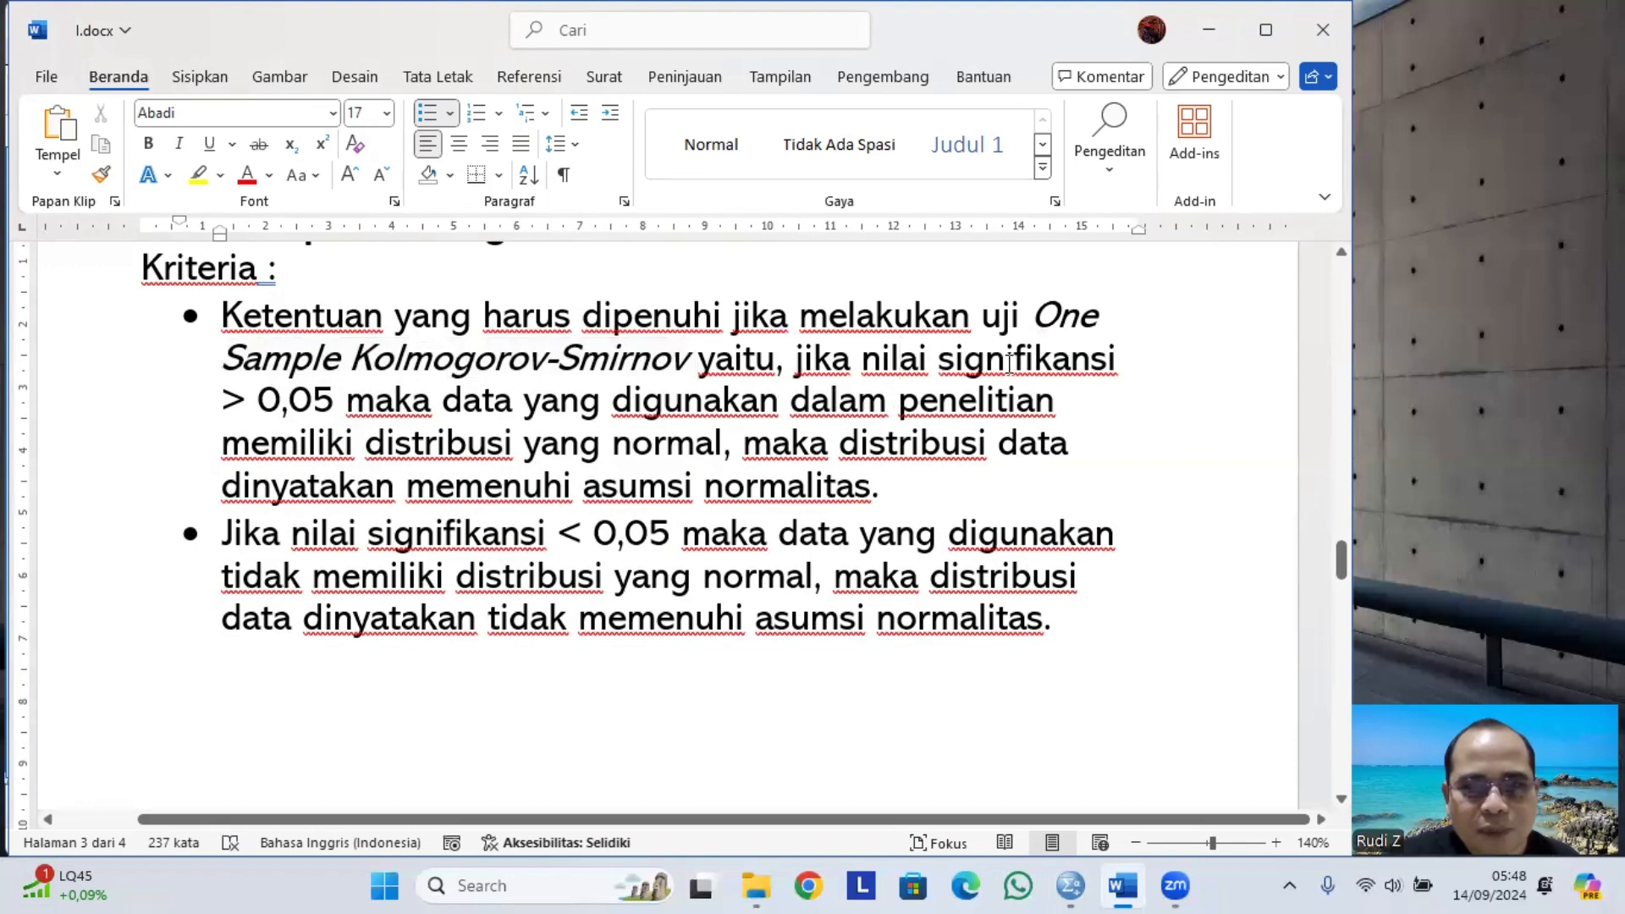
{"action": "double_click", "coordinate": [1009, 364]}
{"action": "left_click", "coordinate": [198, 175]}
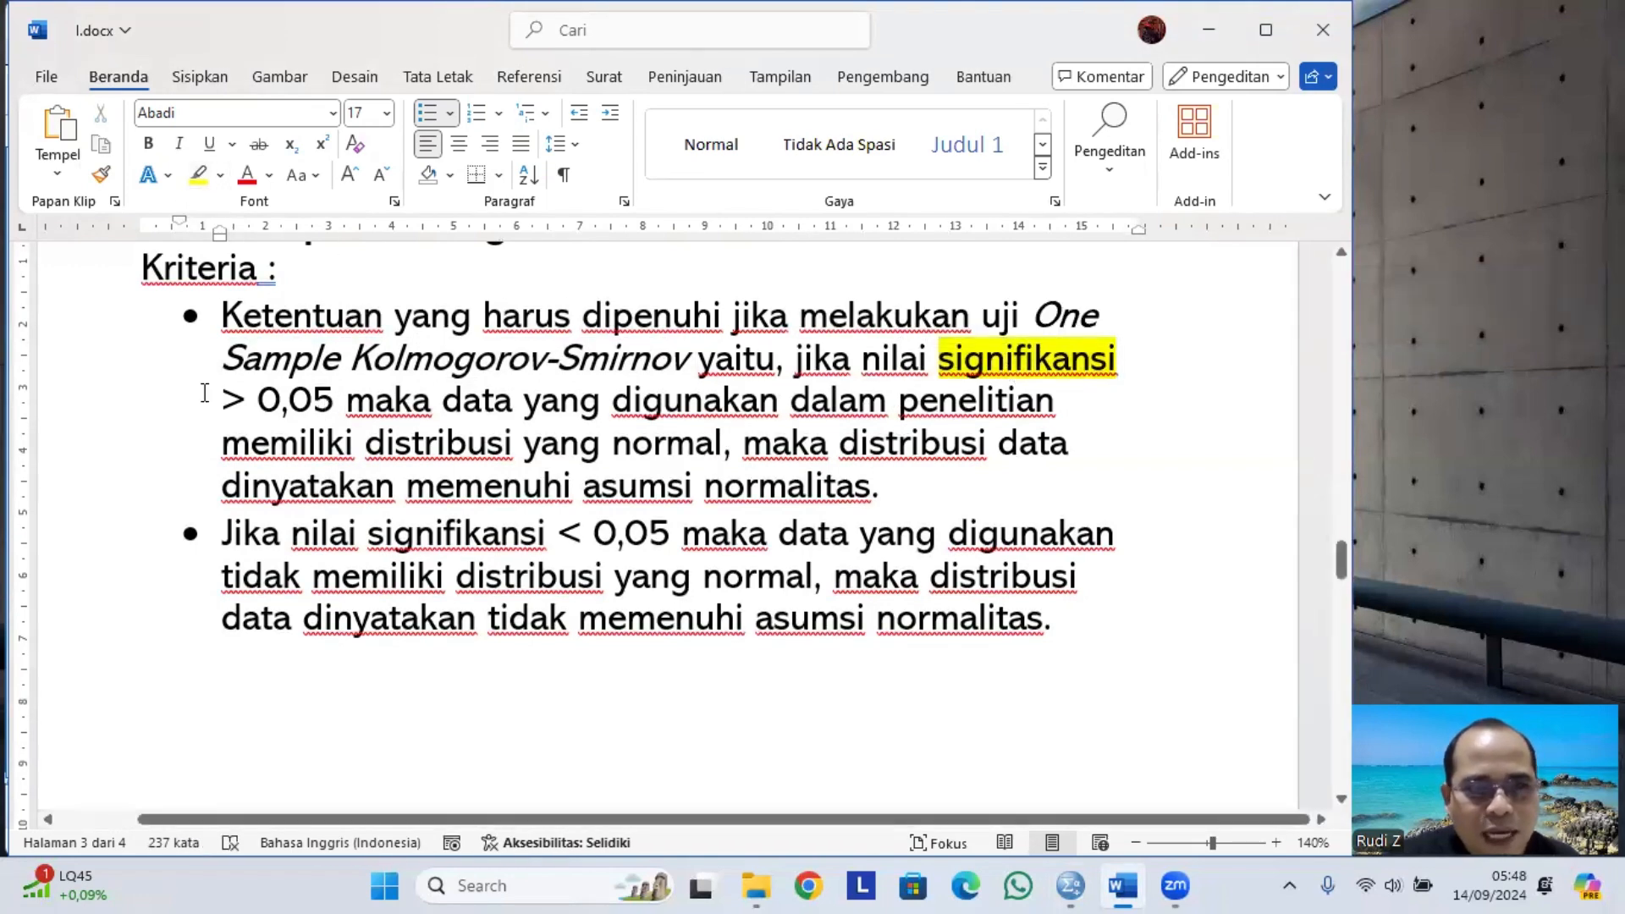
{"action": "left_click_drag", "start_coordinate": [214, 395], "coordinate": [334, 399]}
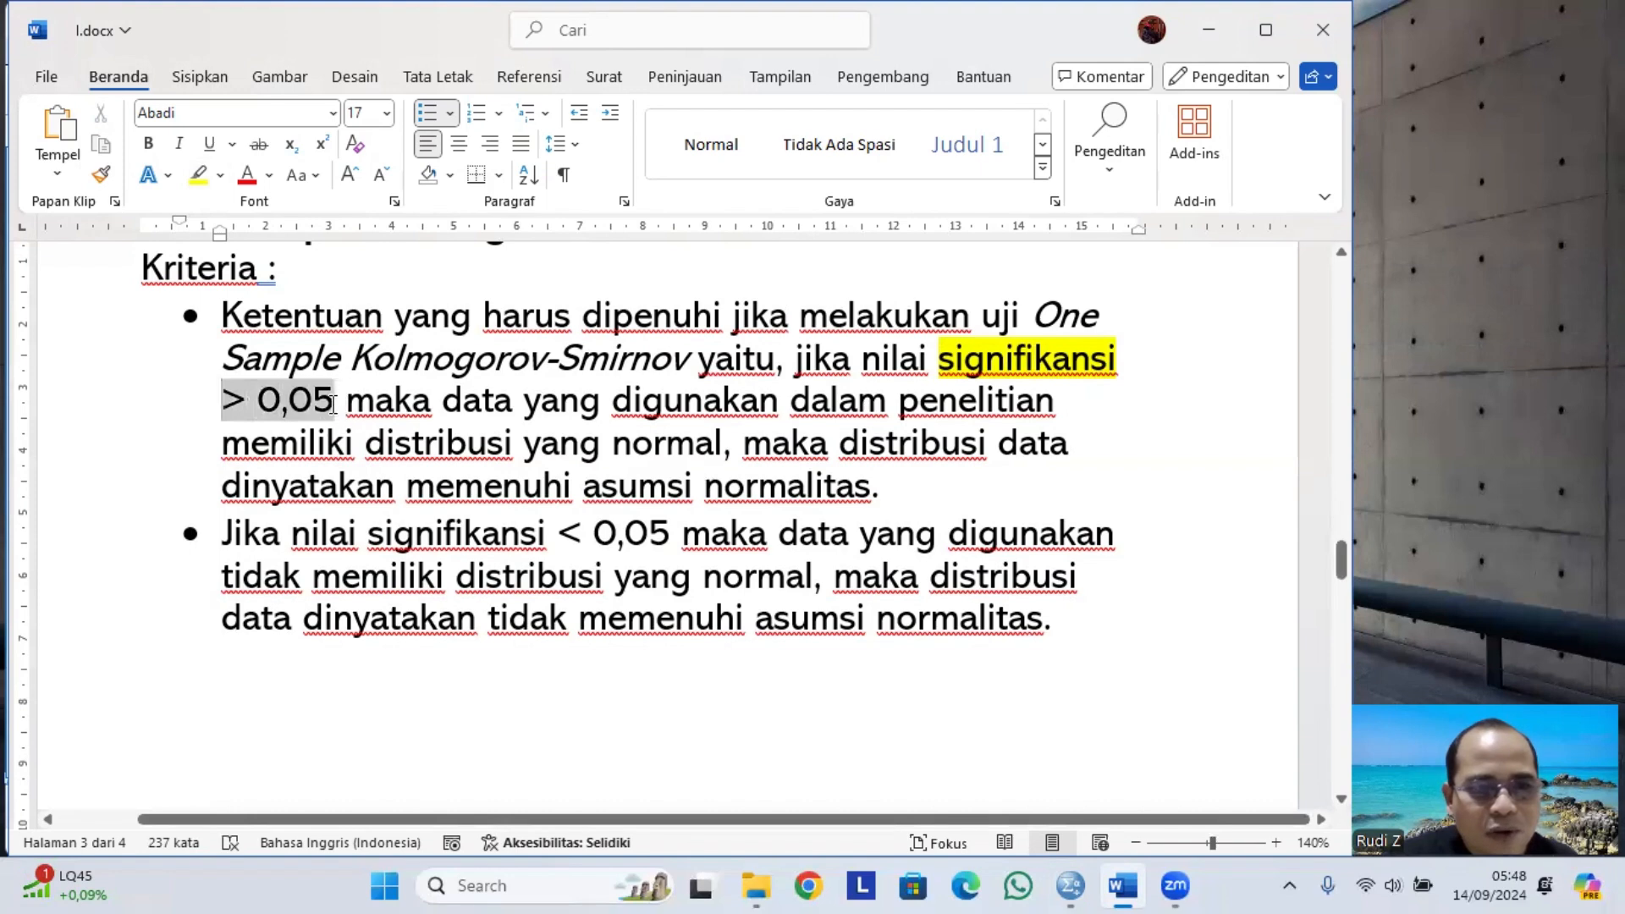
{"action": "left_click", "coordinate": [198, 175]}
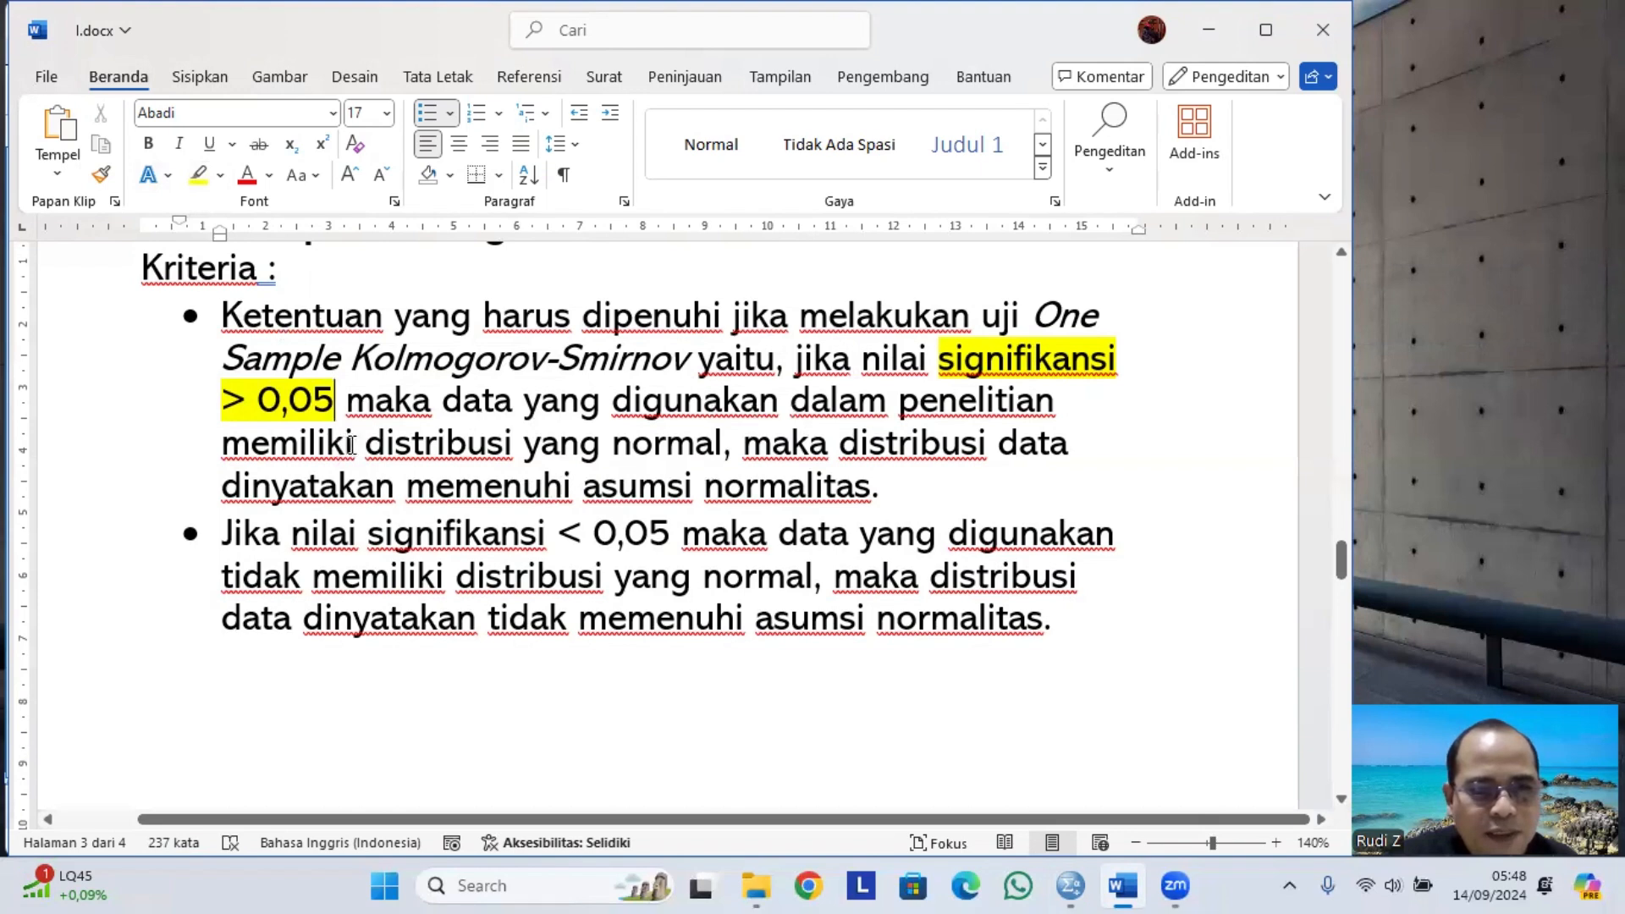
{"action": "left_click_drag", "start_coordinate": [367, 443], "coordinate": [650, 449]}
{"action": "left_click", "coordinate": [198, 175]}
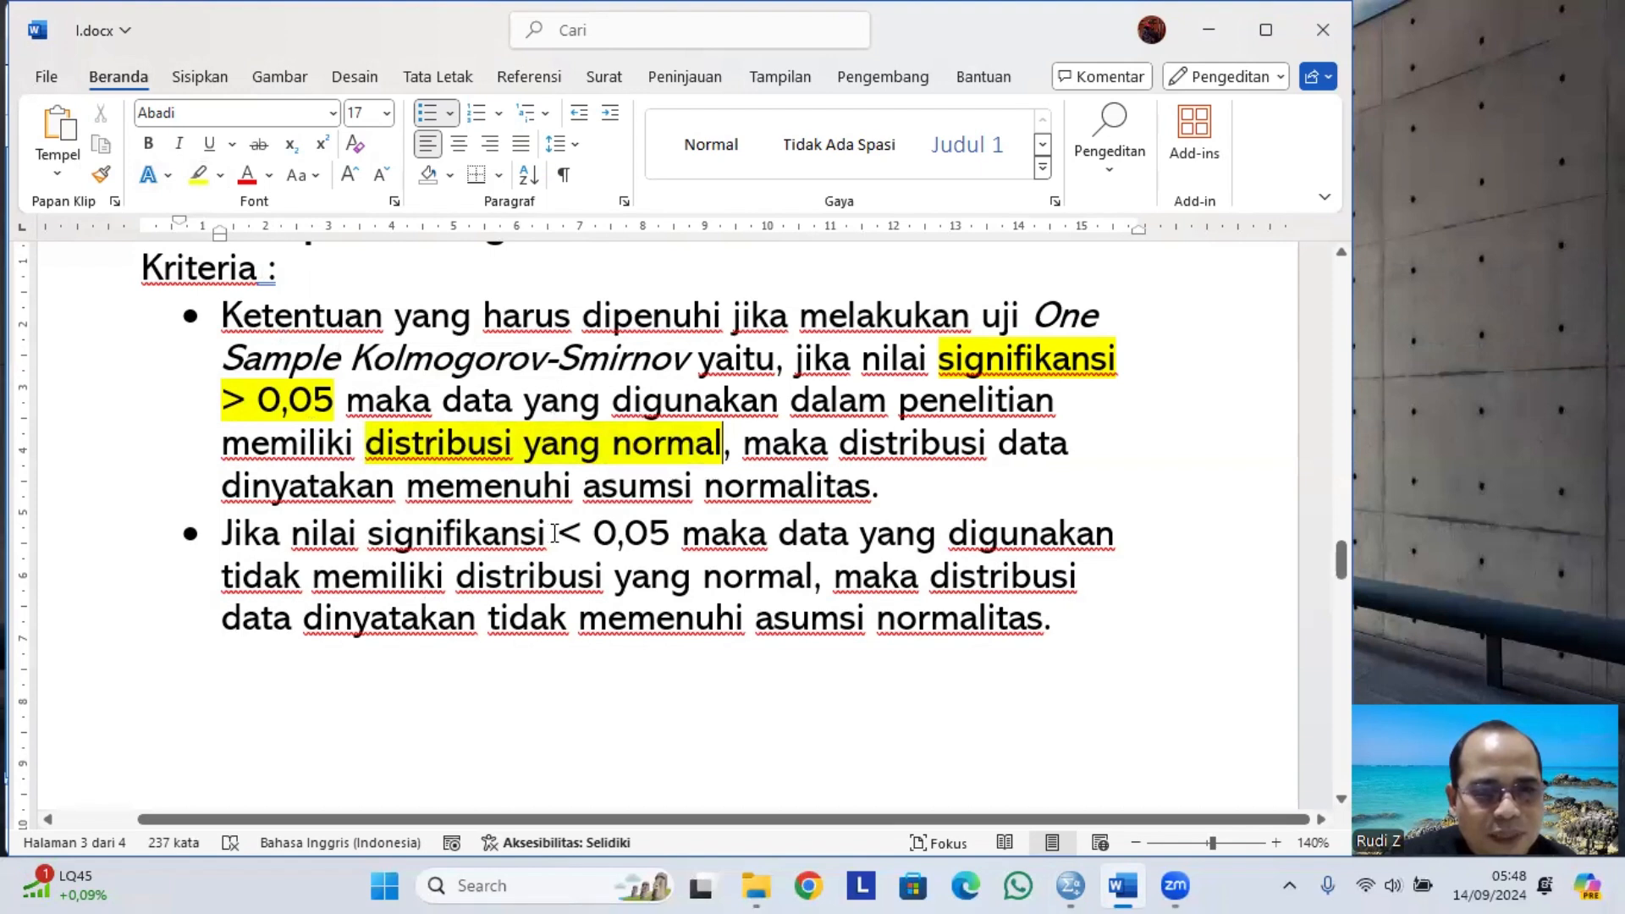
Step: Highlight "< 0,05" and "tidak memiliki distribusi yang normal" in yellow in the second criterion
{"action": "left_click_drag", "start_coordinate": [557, 533], "coordinate": [583, 534]}
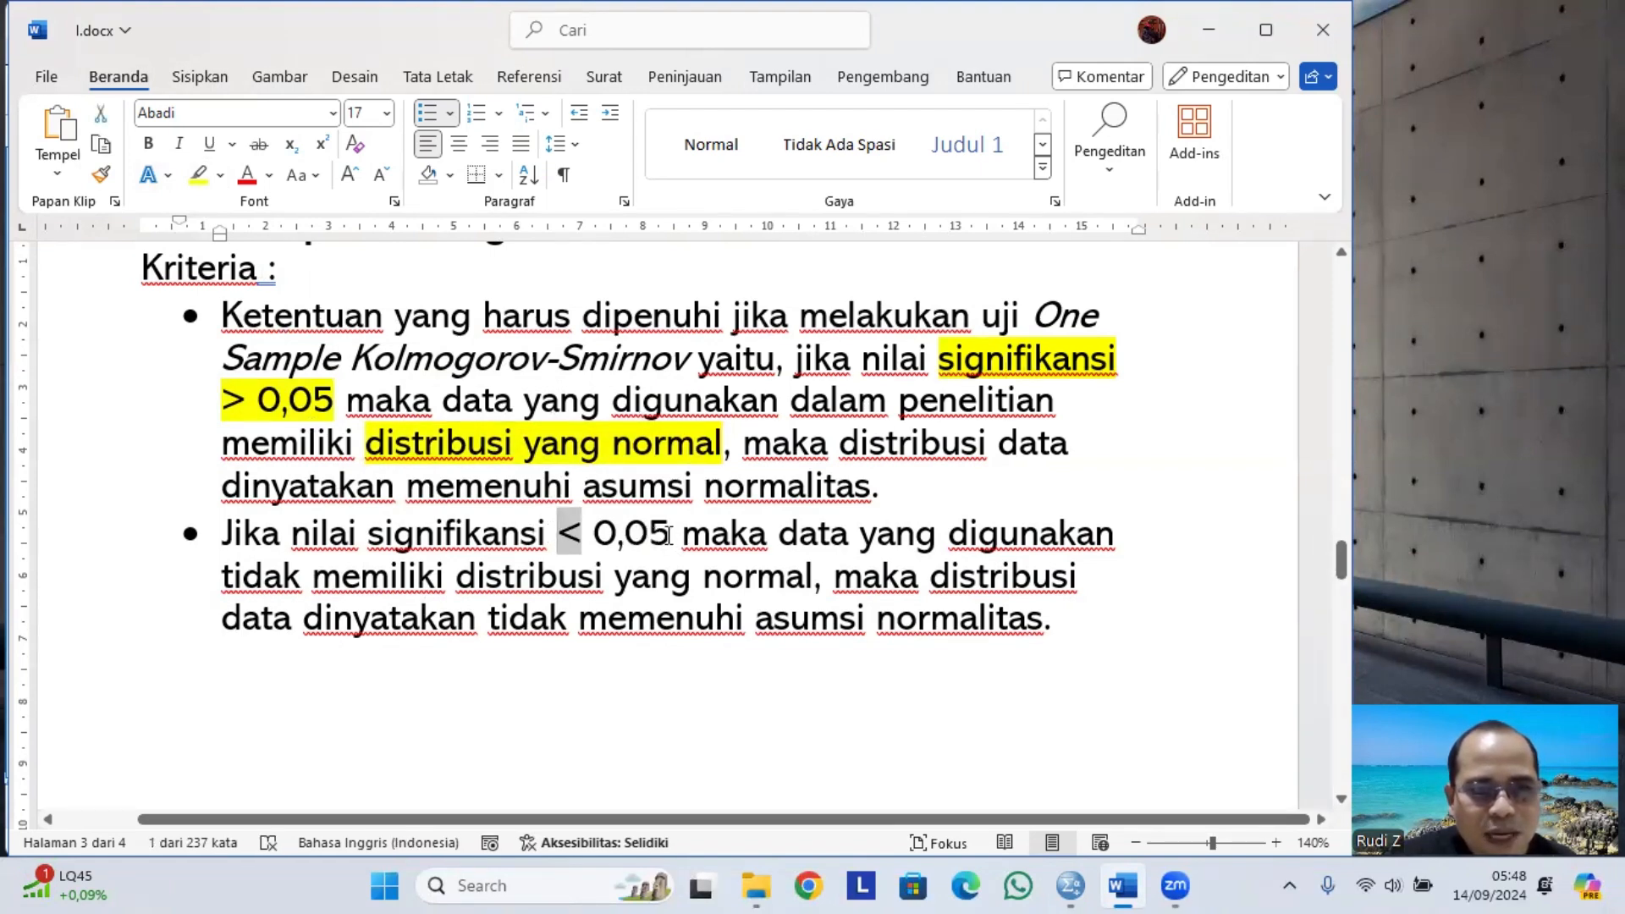
{"action": "left_click_drag", "start_coordinate": [668, 535], "coordinate": [559, 535]}
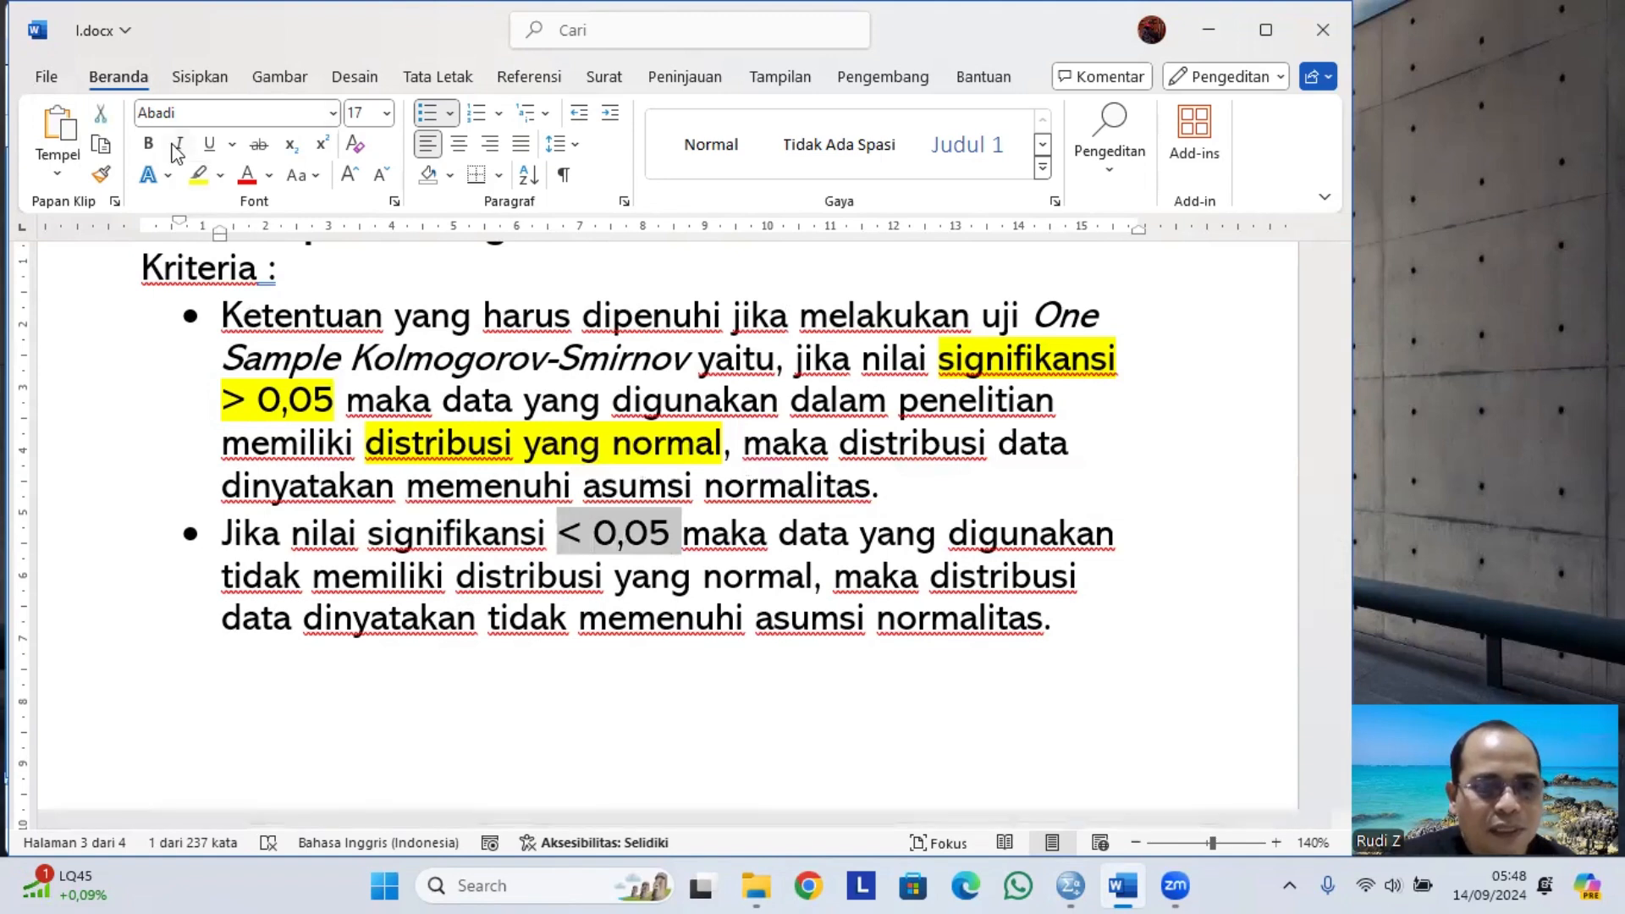
{"action": "left_click", "coordinate": [198, 175]}
{"action": "key", "text": "Left"}
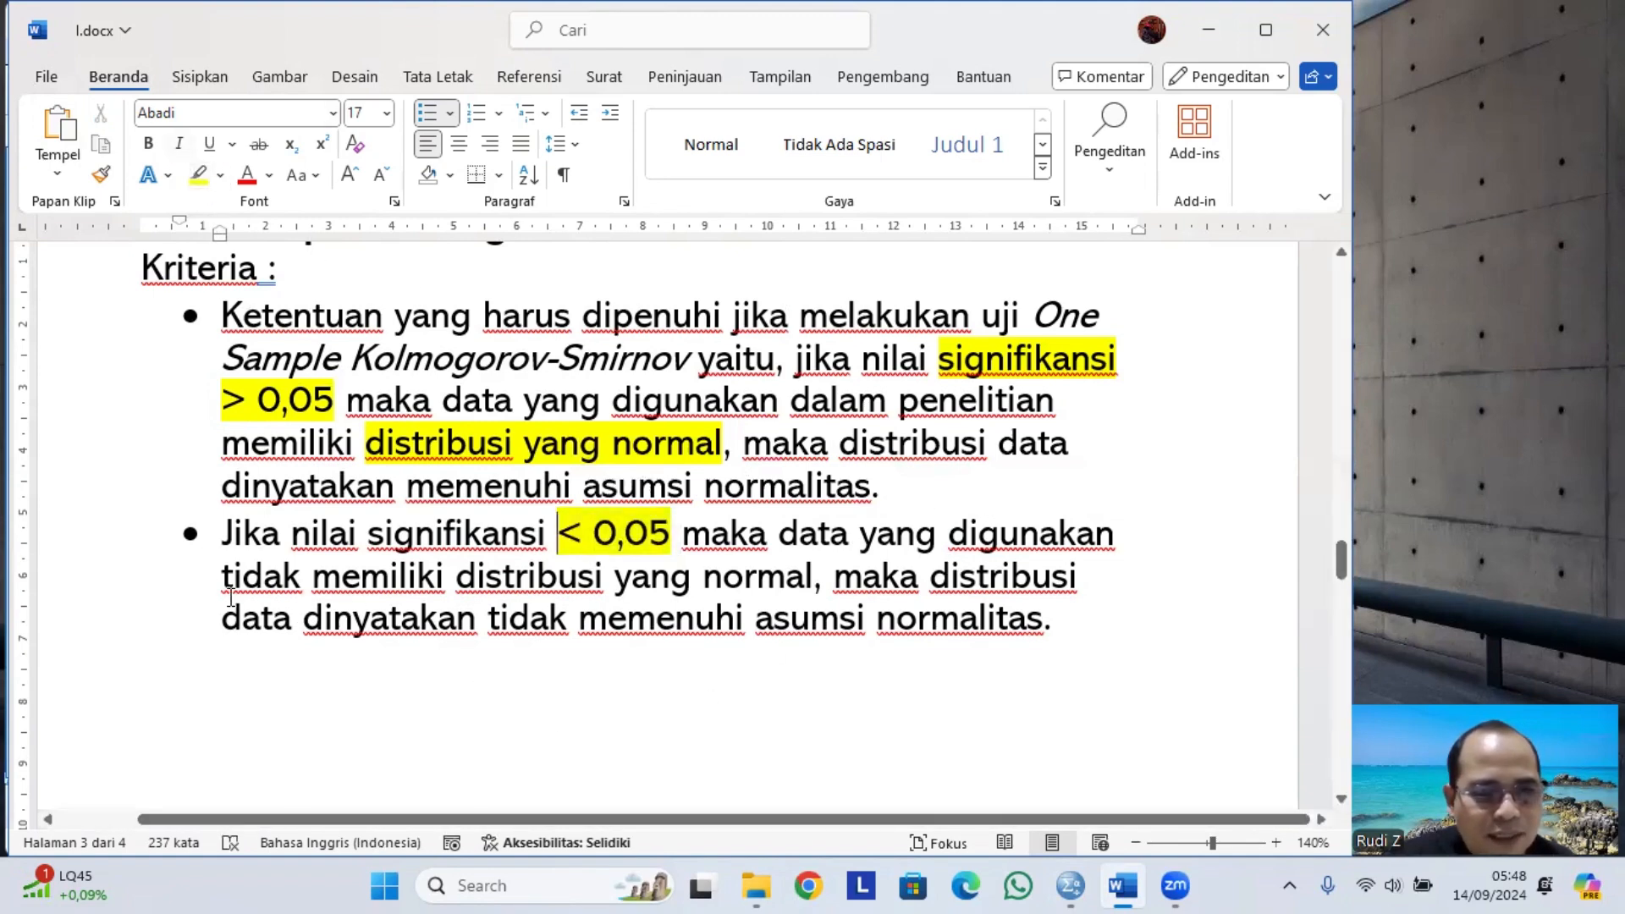
{"action": "left_click_drag", "start_coordinate": [221, 583], "coordinate": [750, 579]}
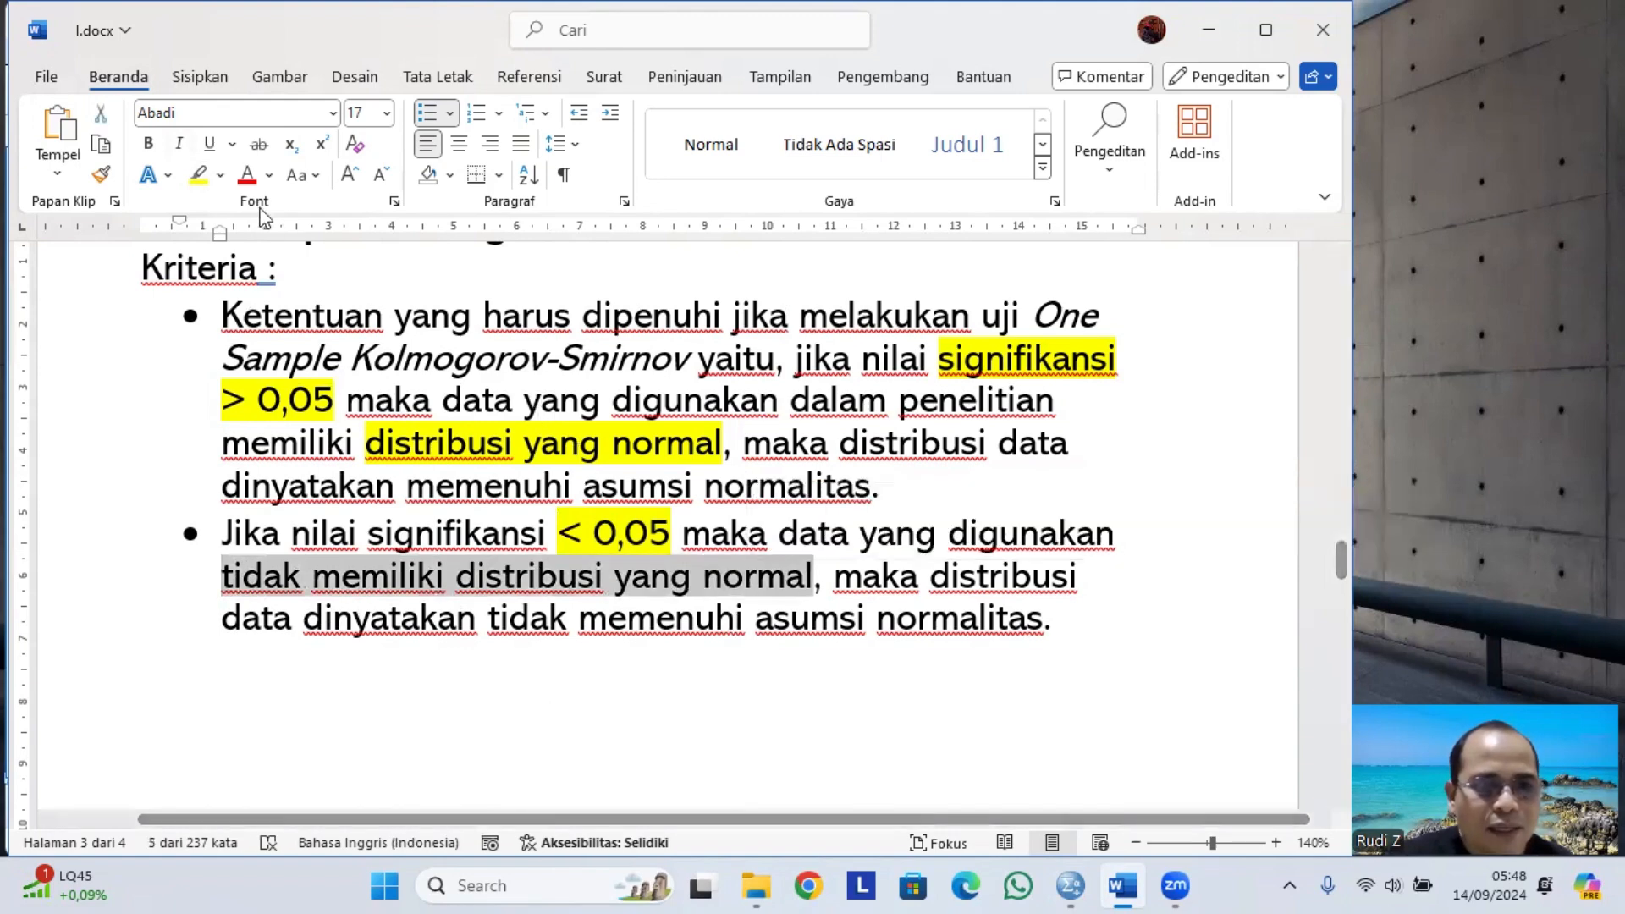
{"action": "left_click", "coordinate": [198, 176]}
{"action": "left_click", "coordinate": [502, 394]}
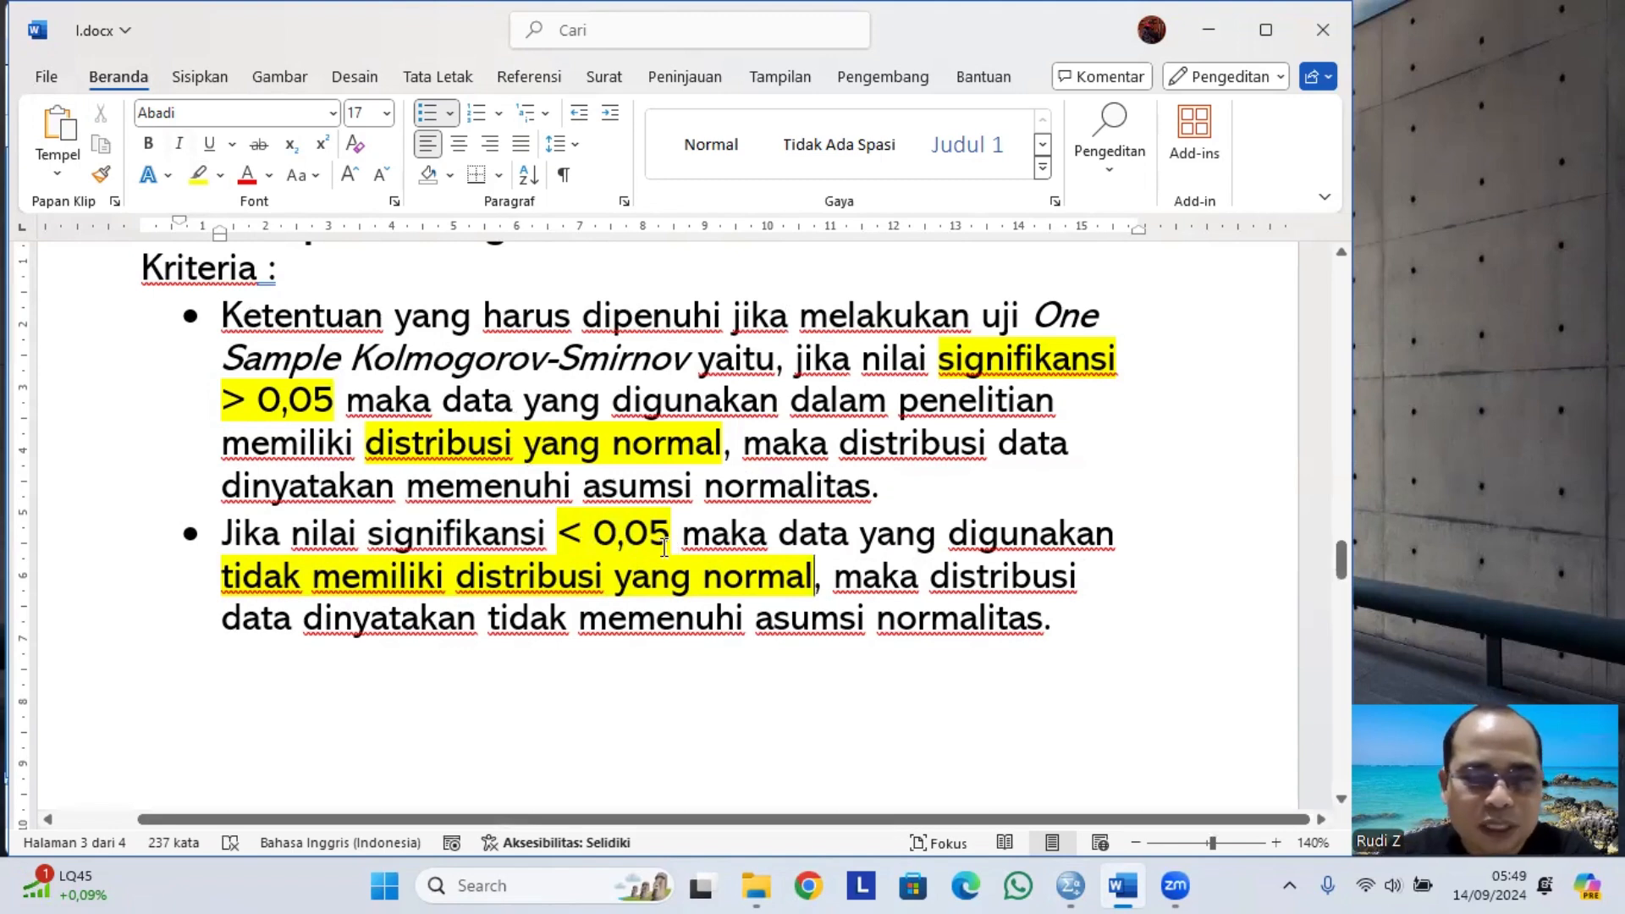
Step: Switch to SPSS Statistics, open the Linear Regression setup and clear its dependent and independent variables
{"action": "mouse_move", "coordinate": [1060, 883]}
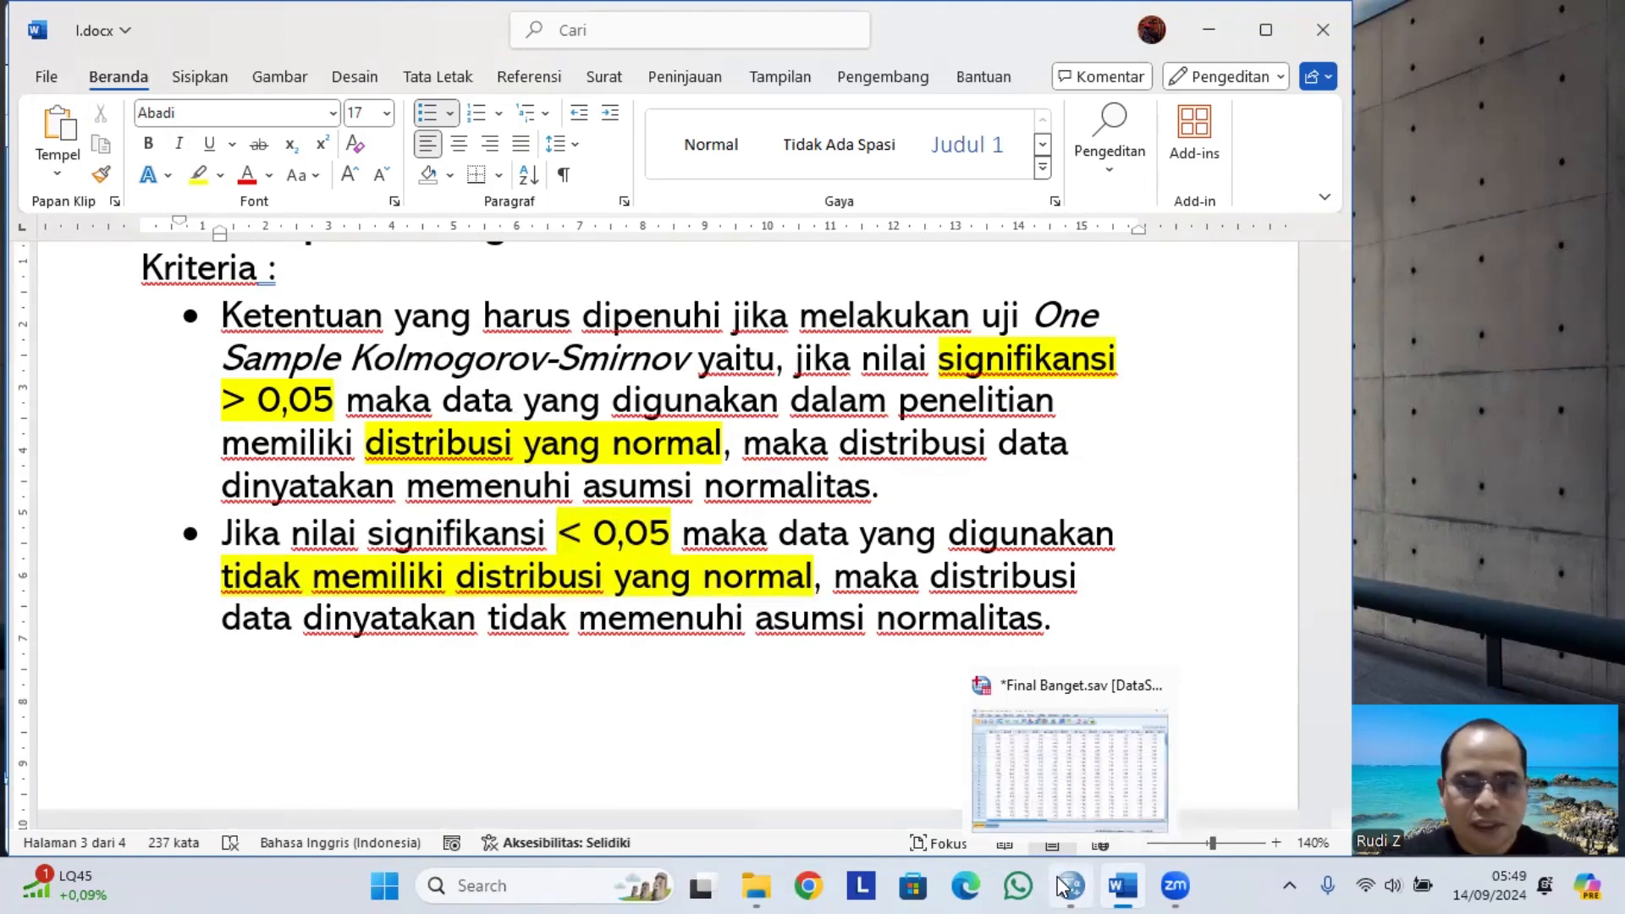
{"action": "left_click", "coordinate": [1064, 884]}
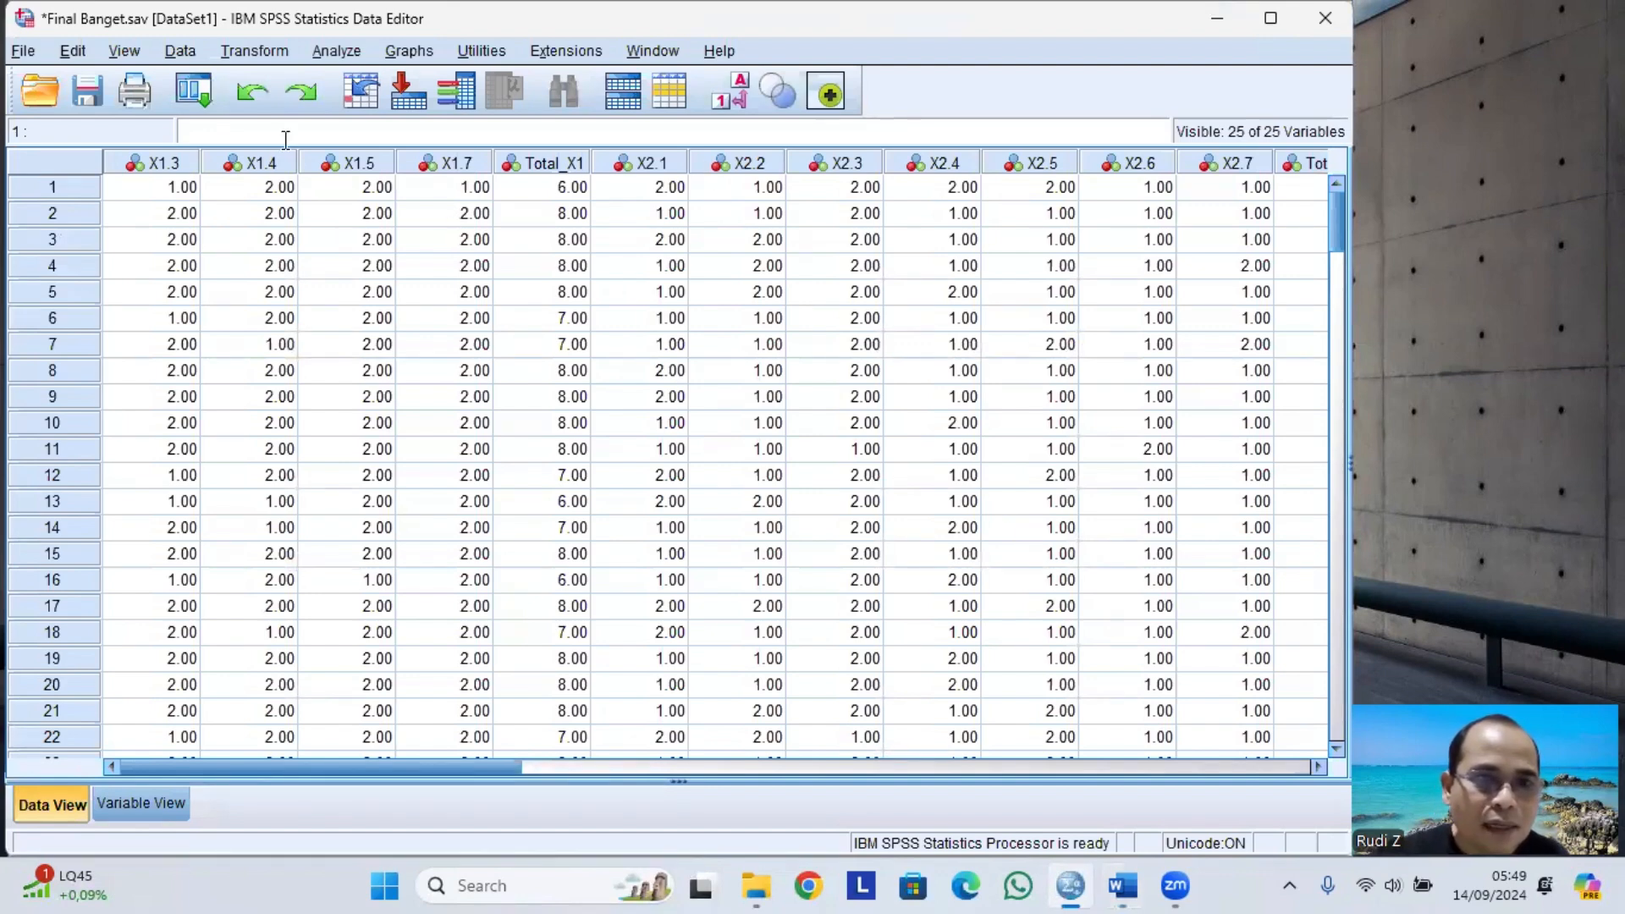
{"action": "left_click", "coordinate": [340, 51]}
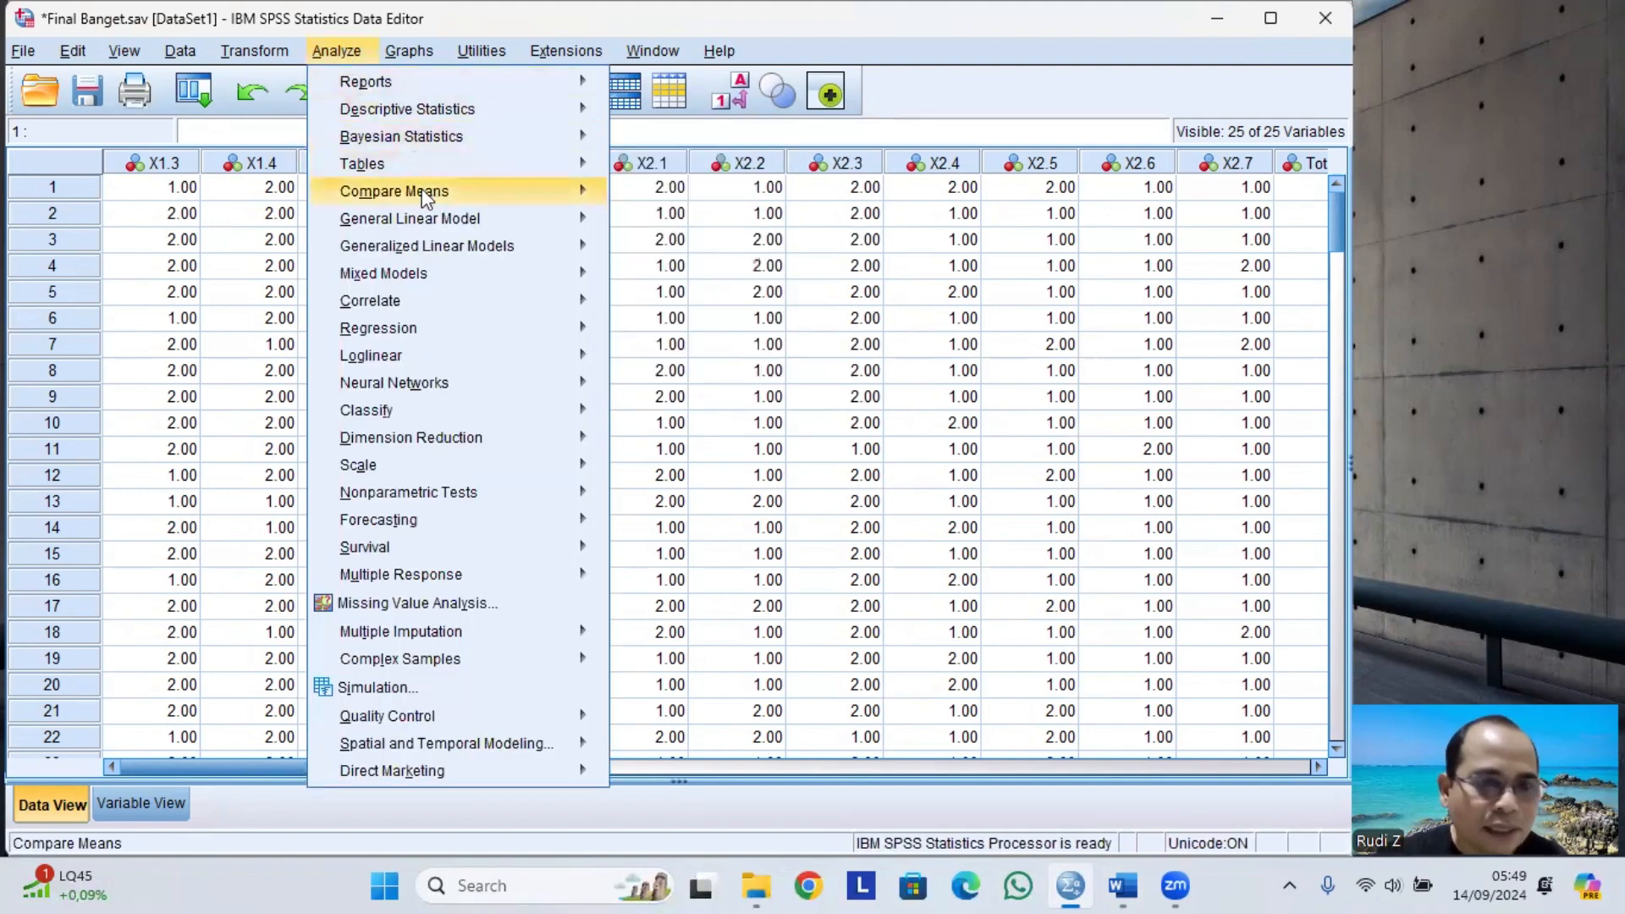
{"action": "mouse_move", "coordinate": [455, 332]}
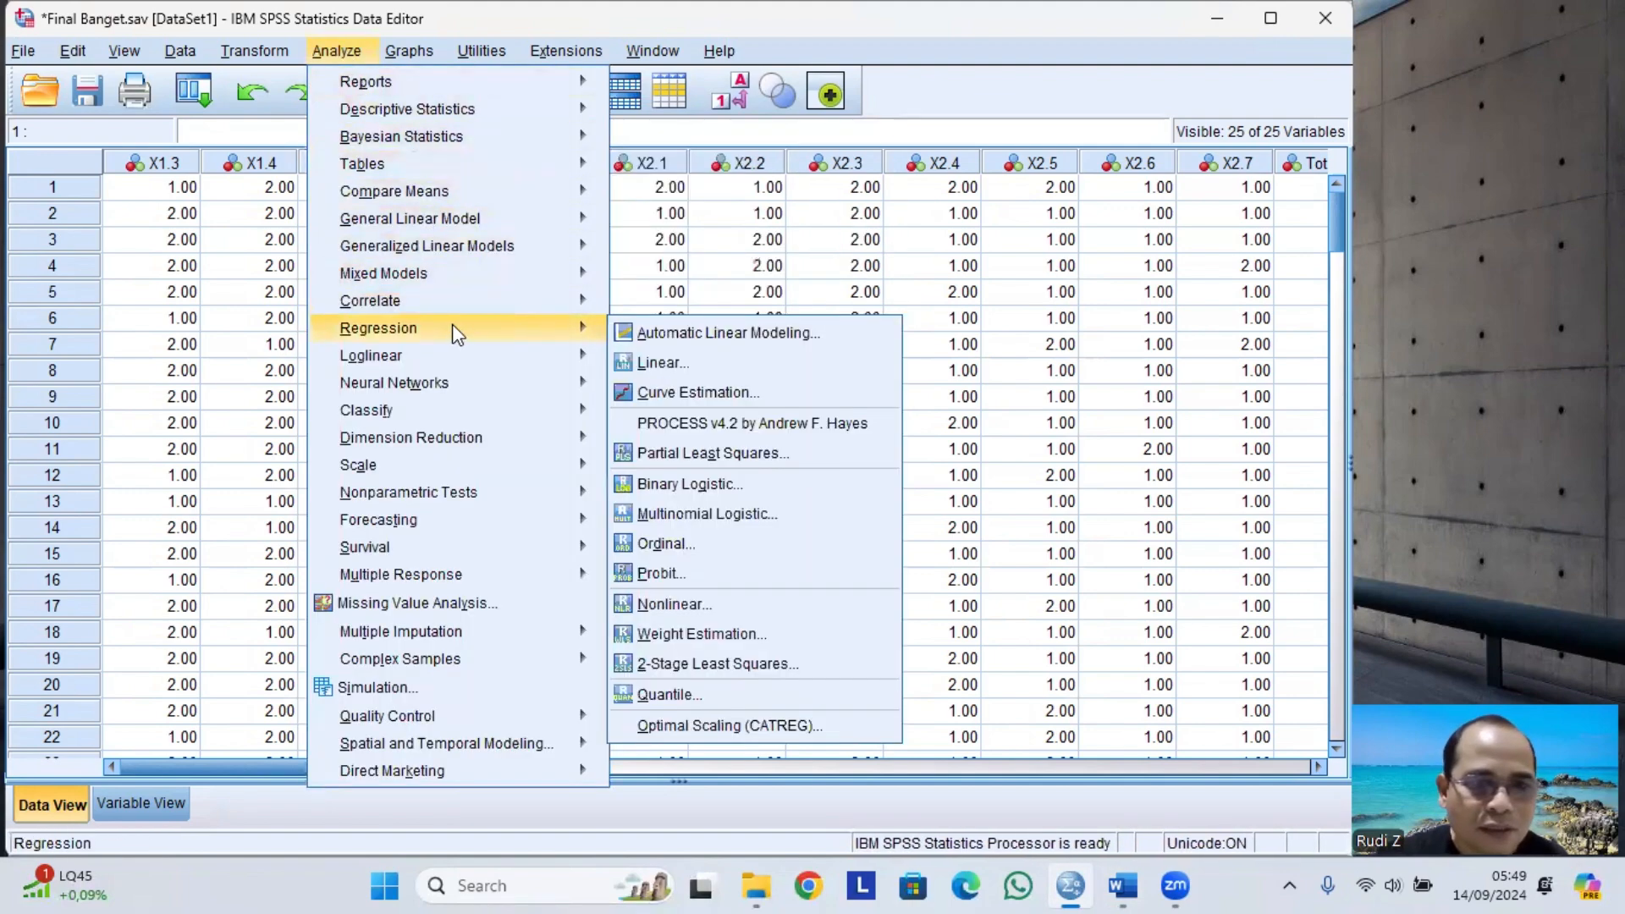
{"action": "left_click", "coordinate": [675, 364]}
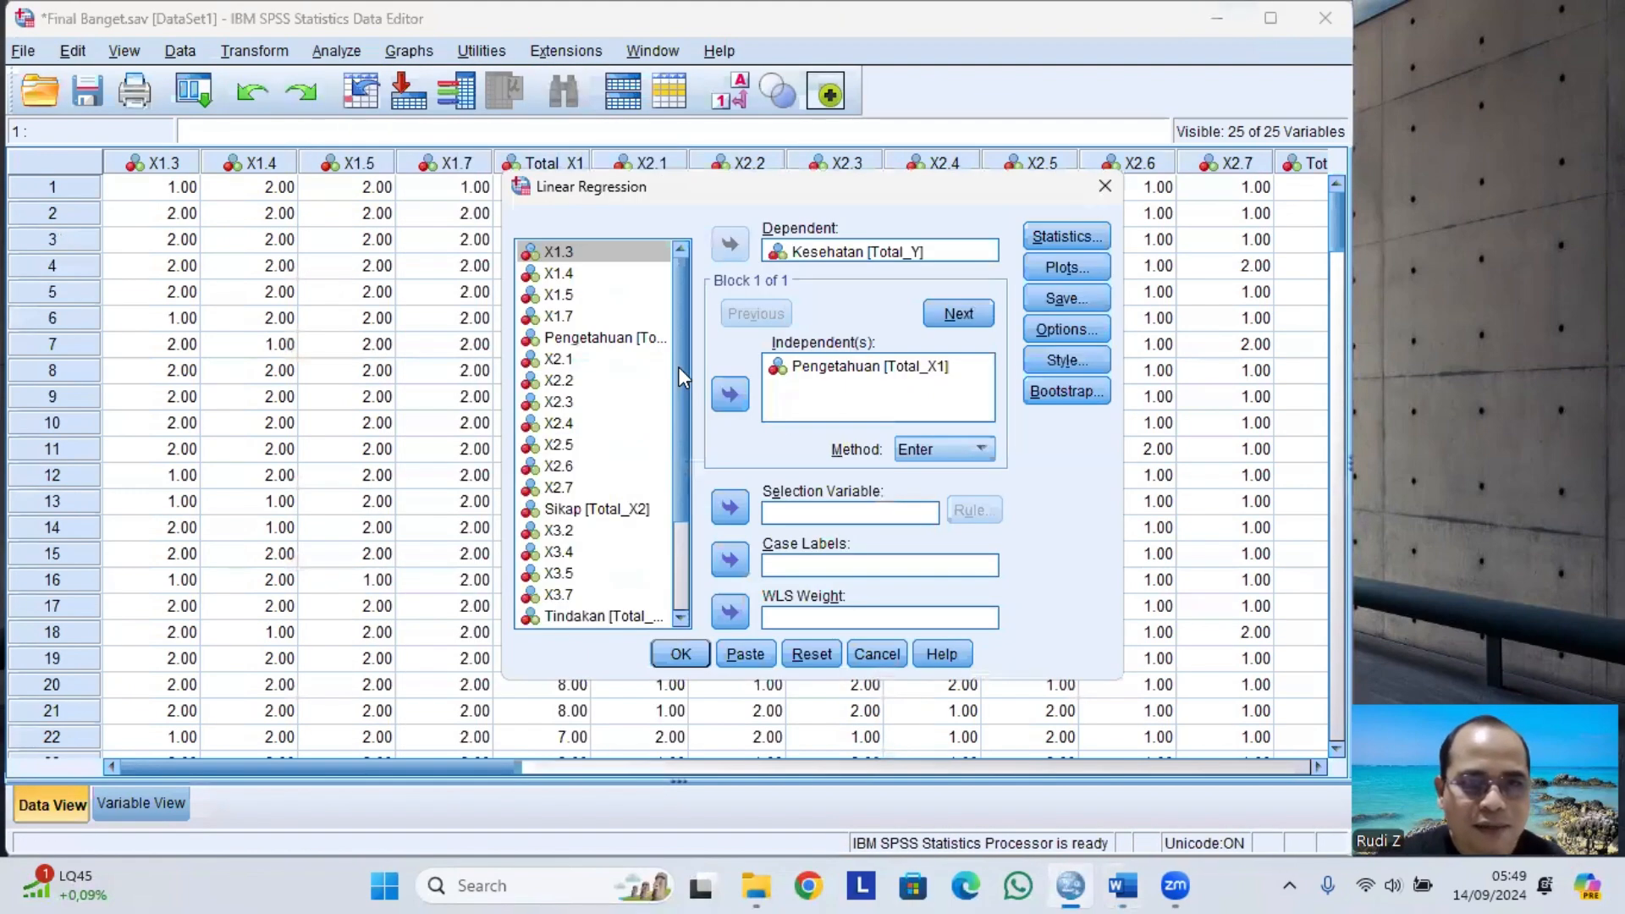
{"action": "left_click", "coordinate": [811, 254]}
{"action": "left_click", "coordinate": [729, 245]}
{"action": "left_click", "coordinate": [813, 367]}
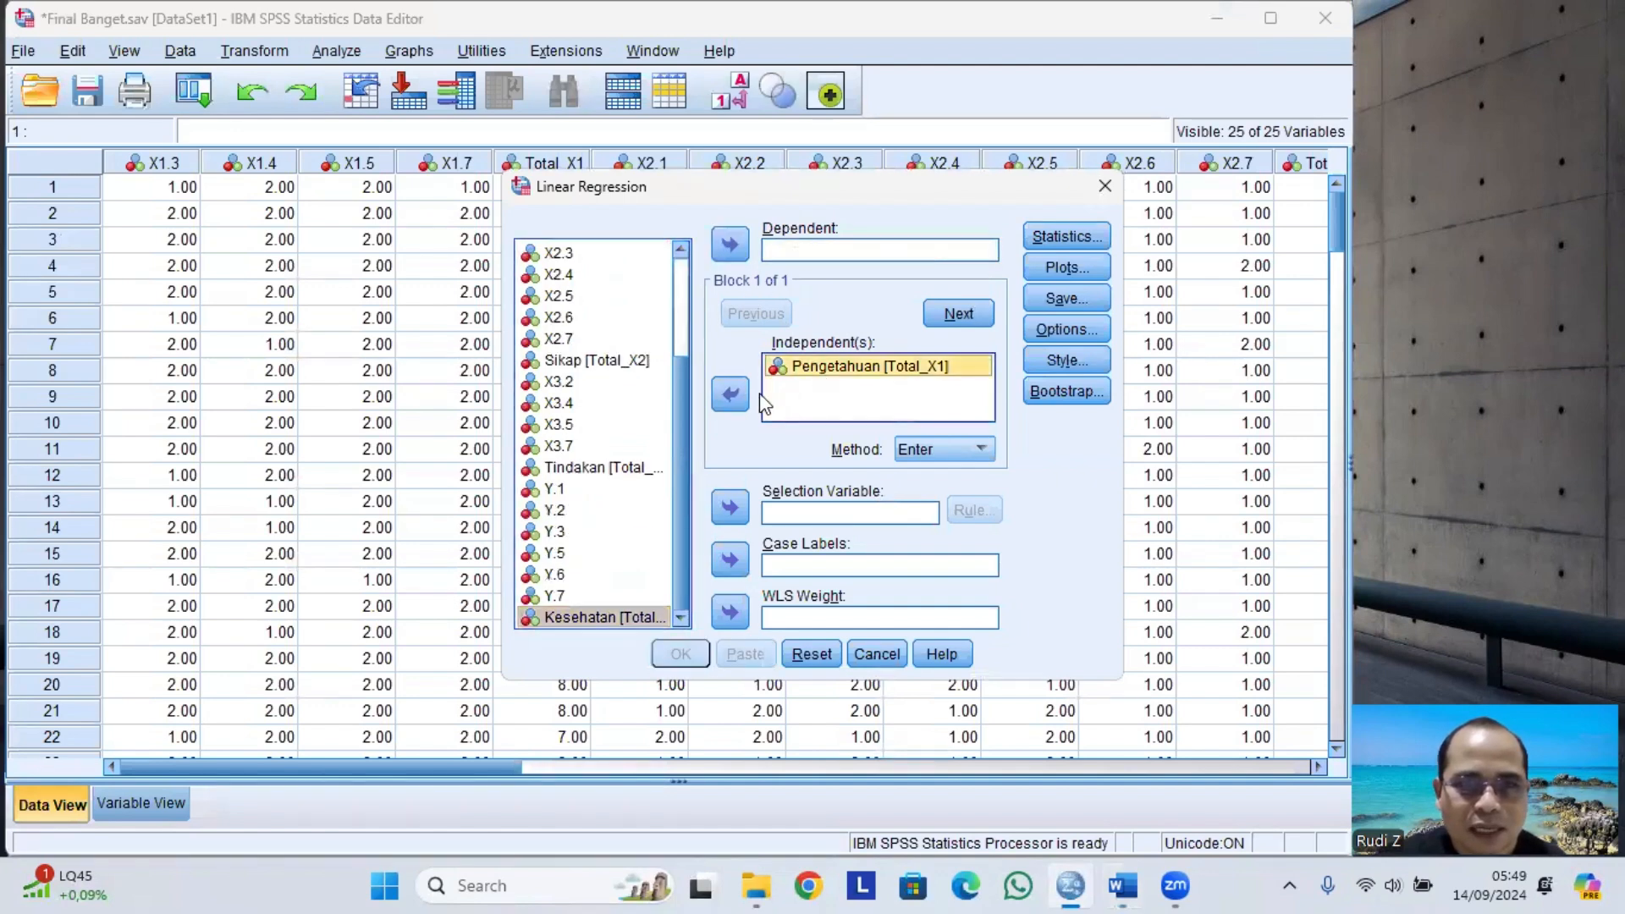
{"action": "left_click", "coordinate": [730, 394]}
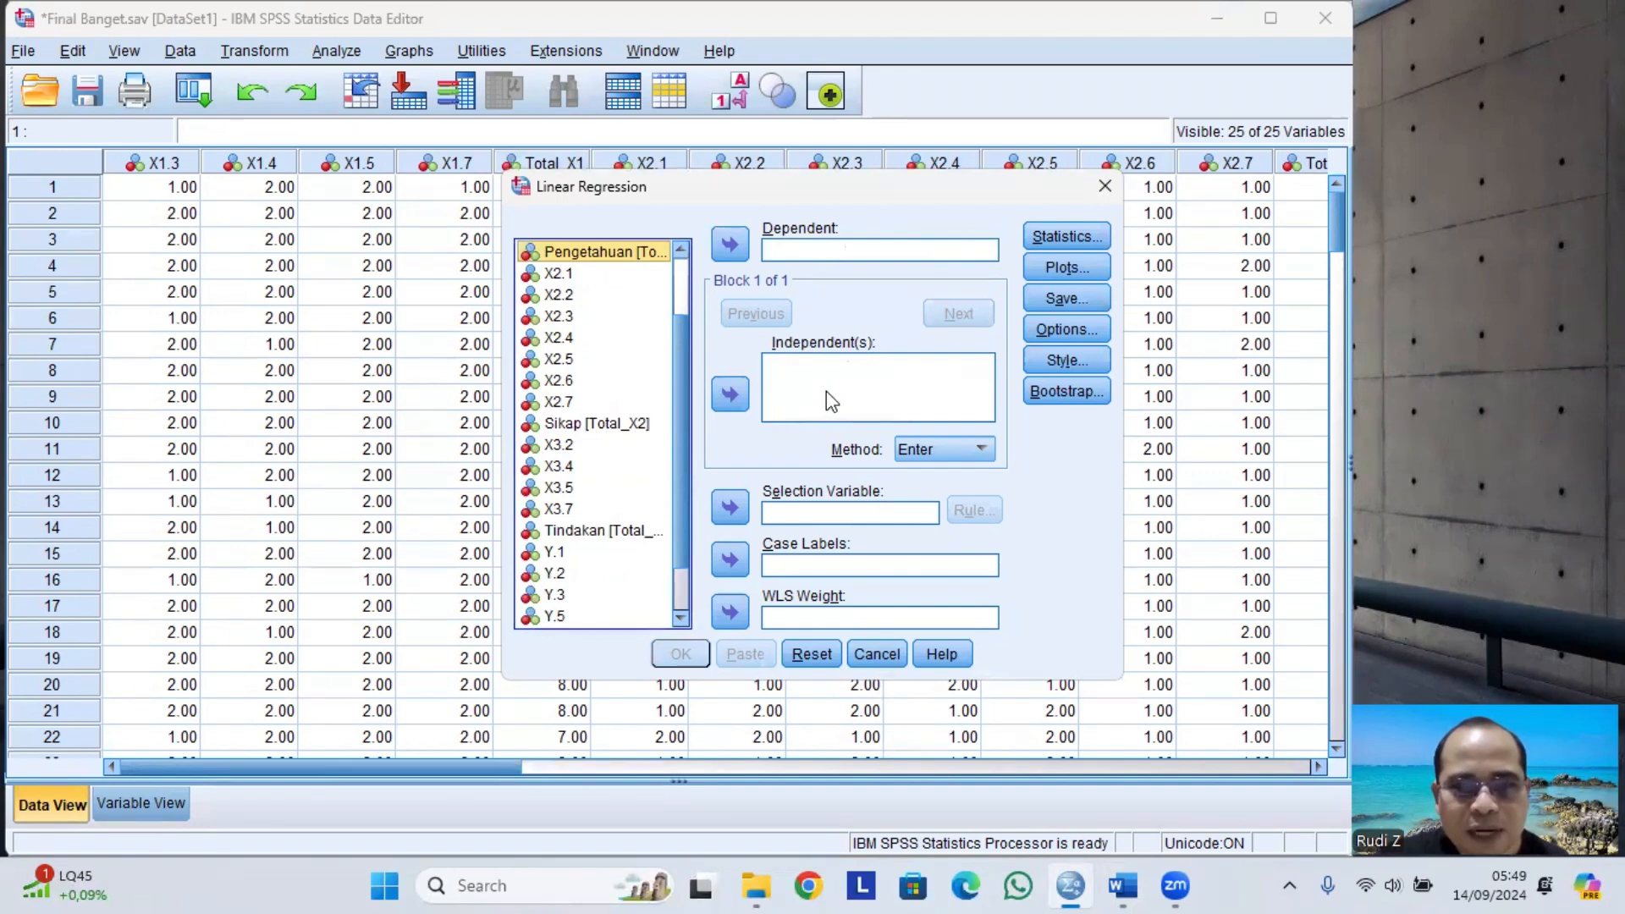
Step: Assign Pengetahuan [Total_X1] as the independent variable and Kesehatan [Total_Y] as the dependent variable of the linear regression
{"action": "scroll", "coordinate": [602, 345], "scroll_direction": "up", "scroll_amount": 2}
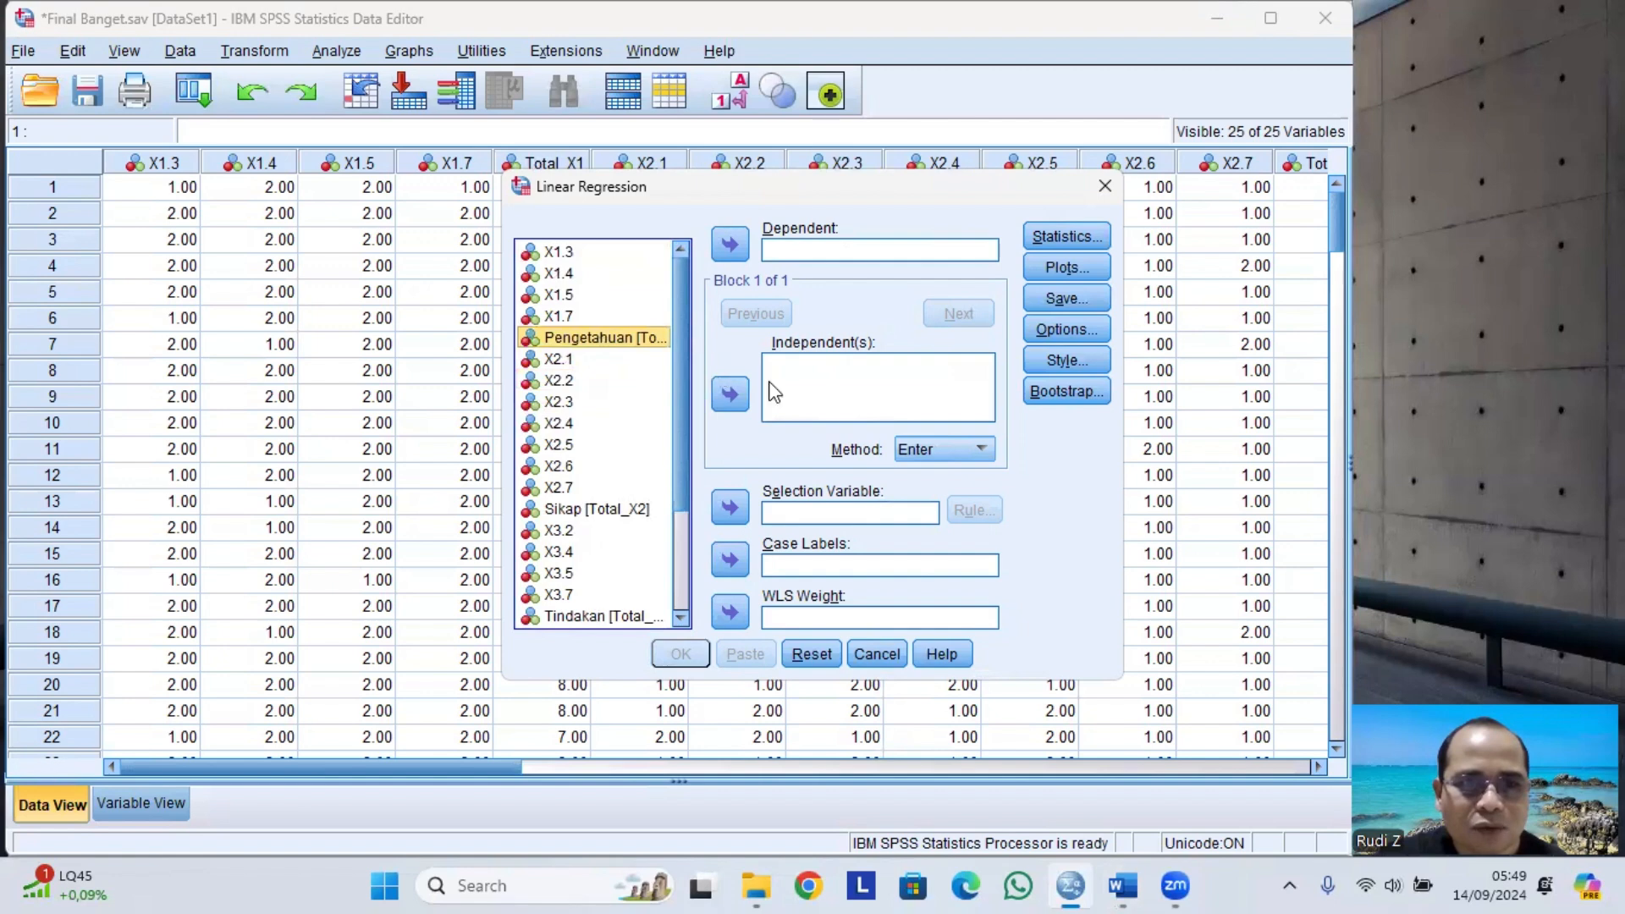
{"action": "left_click", "coordinate": [736, 405]}
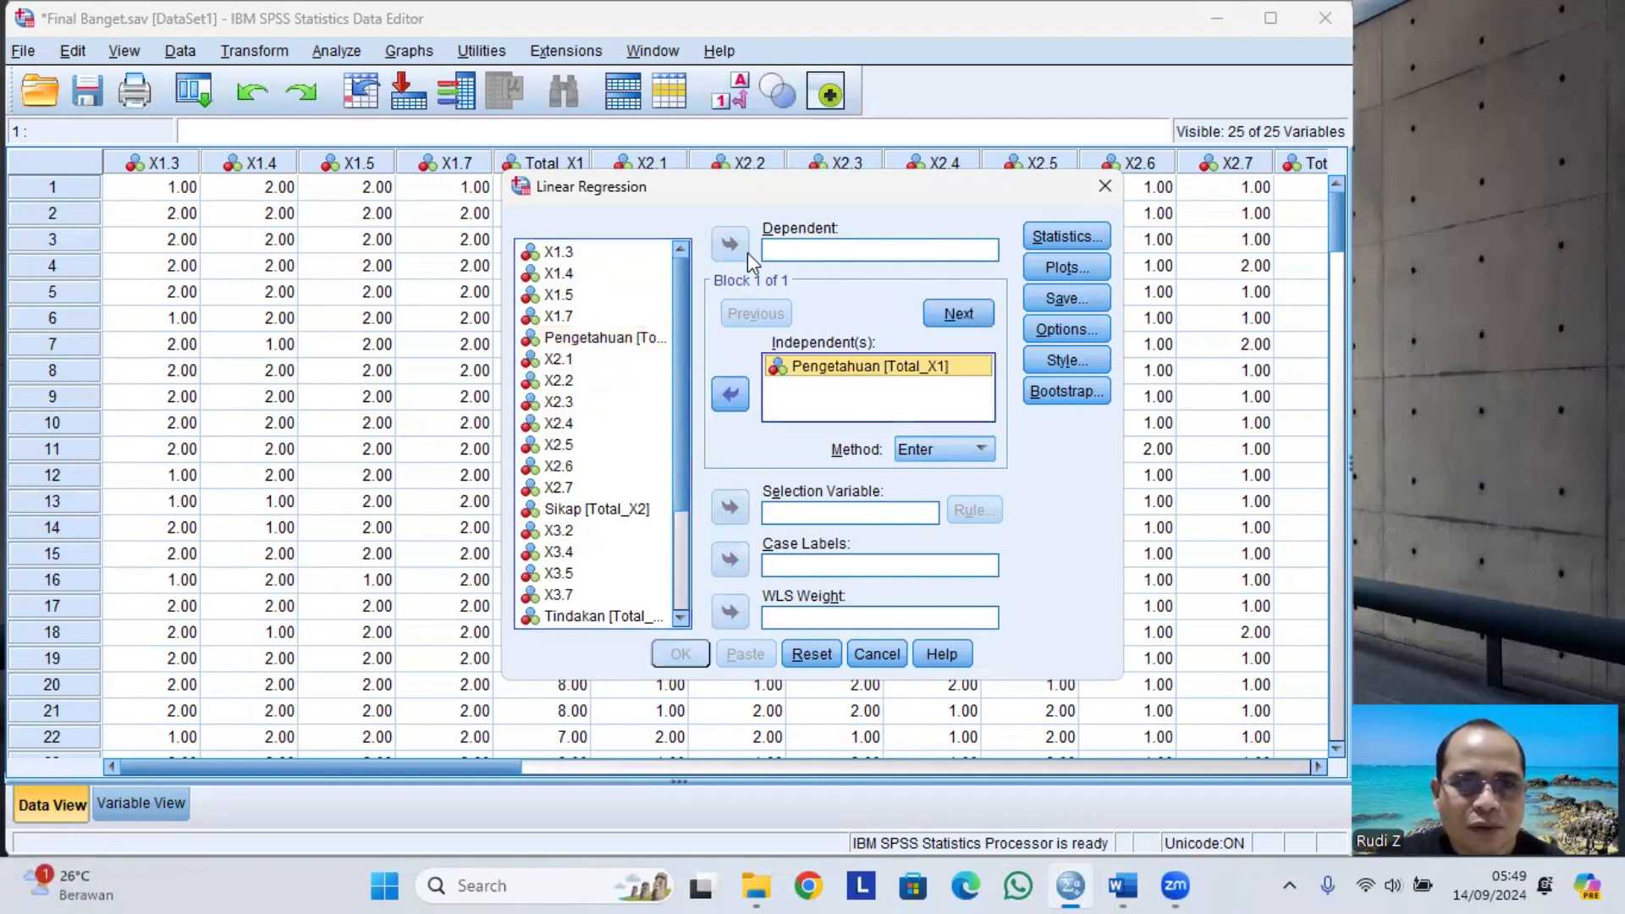
{"action": "scroll", "coordinate": [542, 559], "scroll_direction": "down", "scroll_amount": 3}
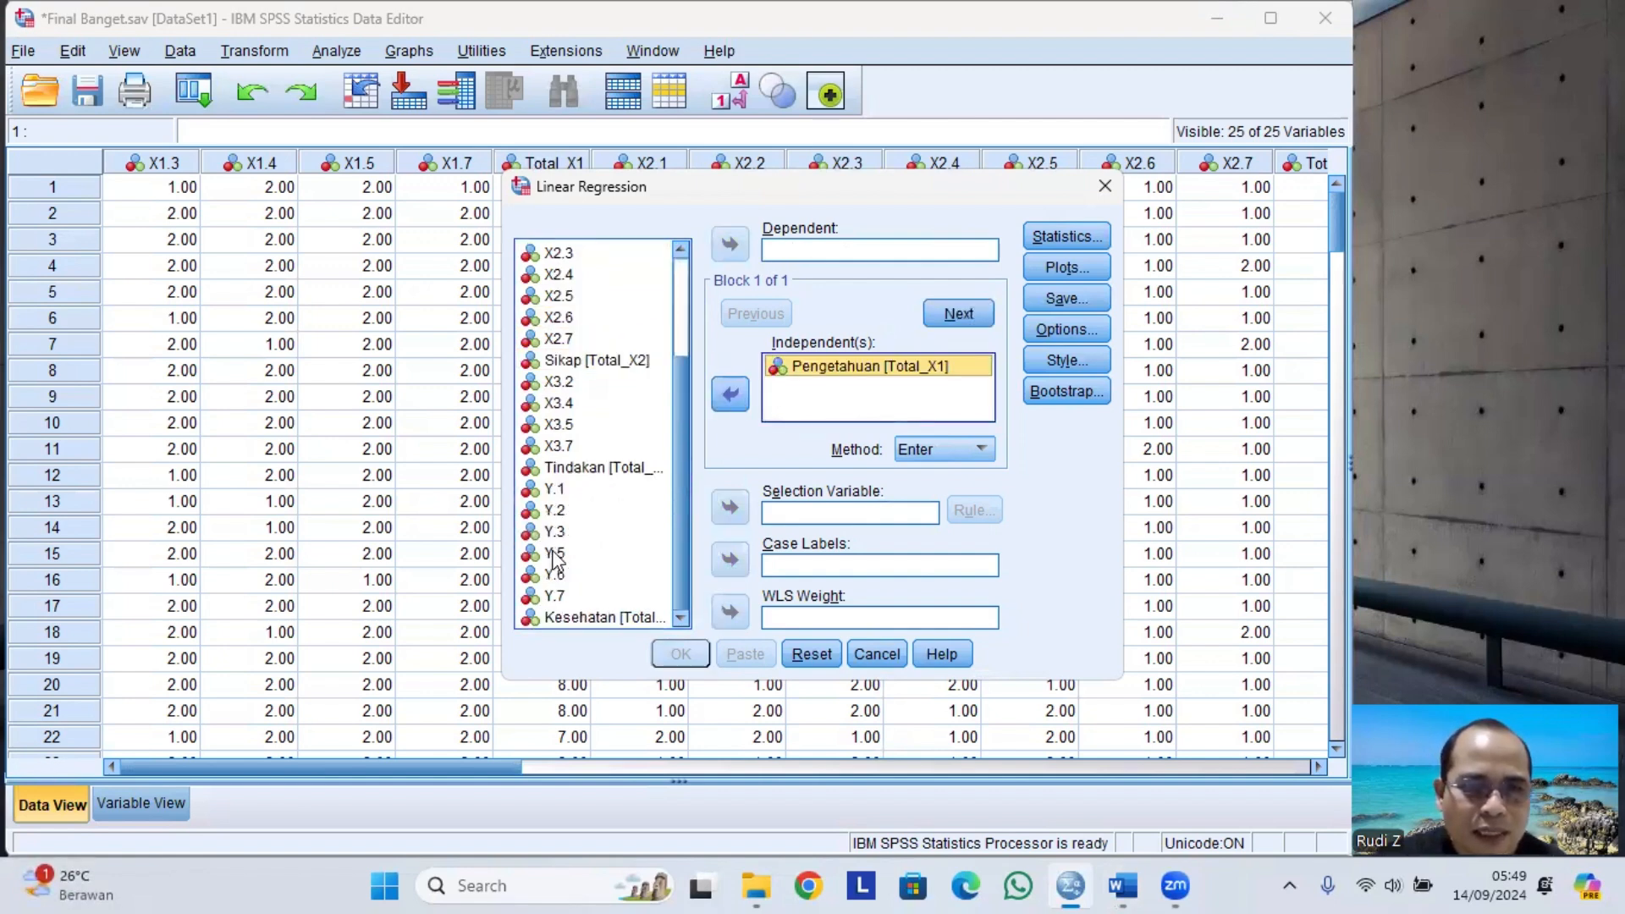
{"action": "left_click", "coordinate": [606, 617]}
{"action": "left_click", "coordinate": [733, 244]}
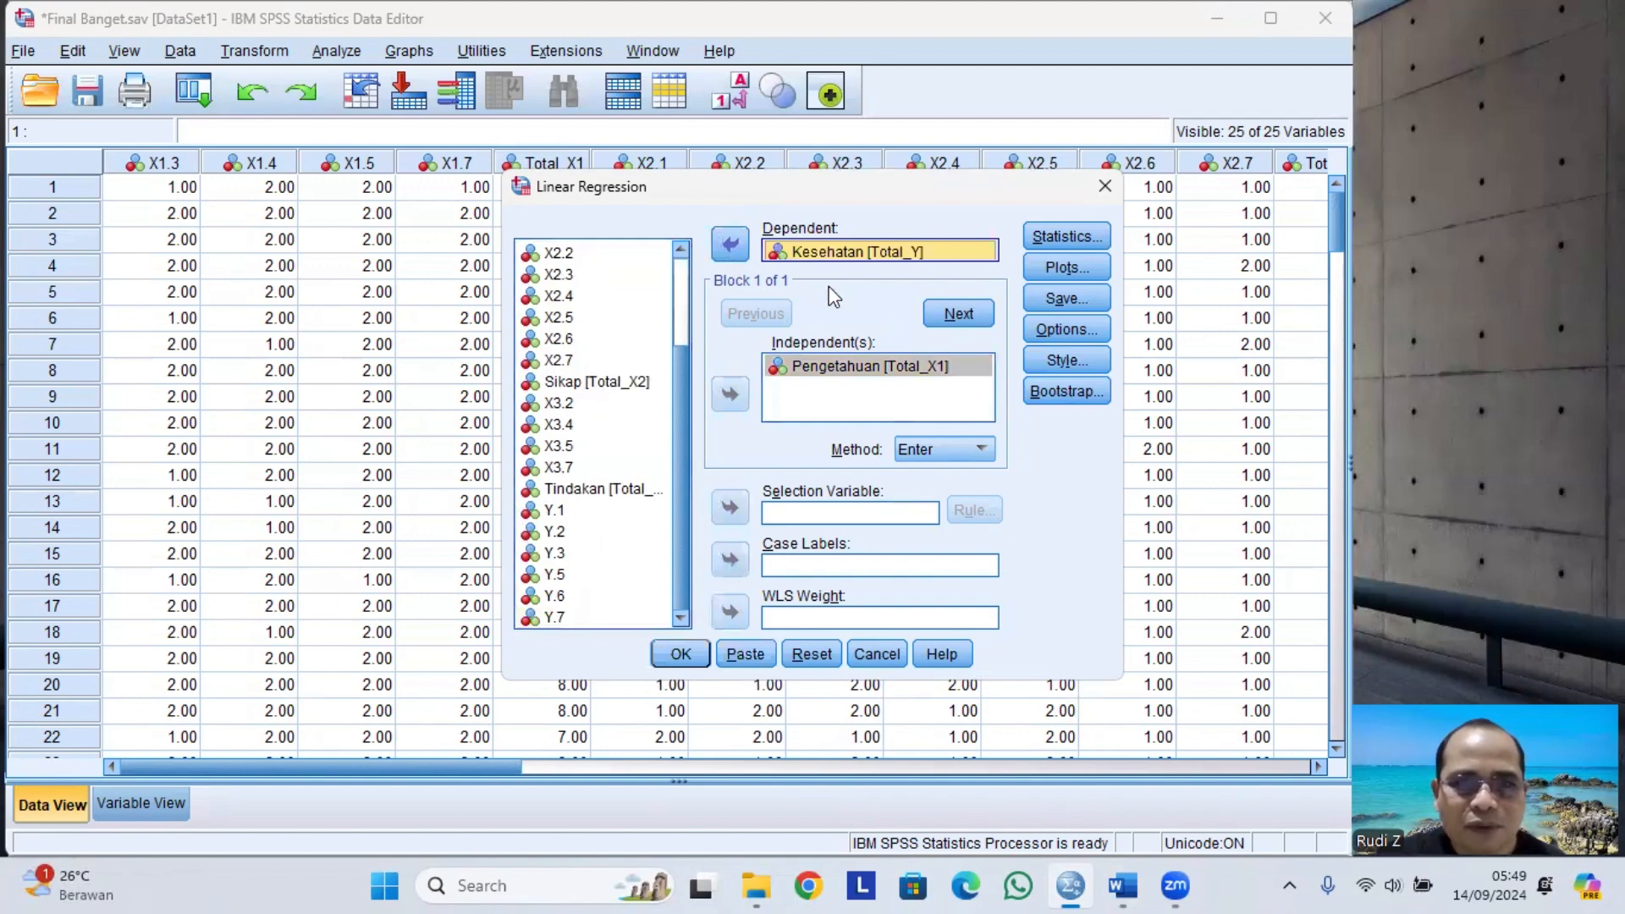
Step: Set the regression to save unstandardized residuals and run it
{"action": "left_click", "coordinate": [1065, 301]}
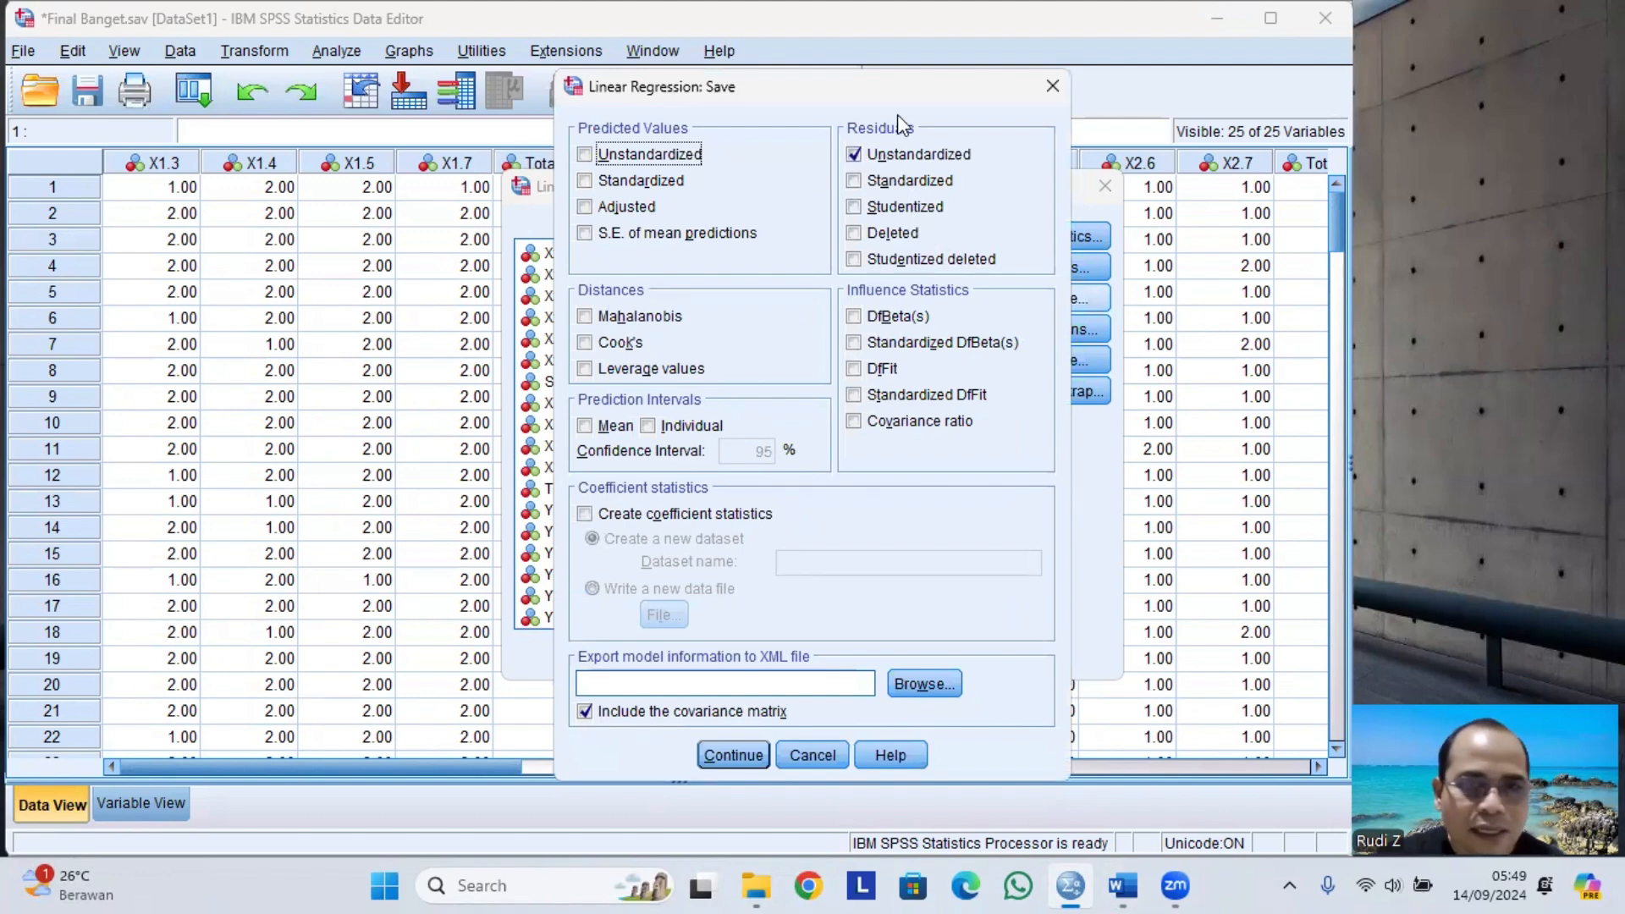
{"action": "left_click", "coordinate": [857, 157]}
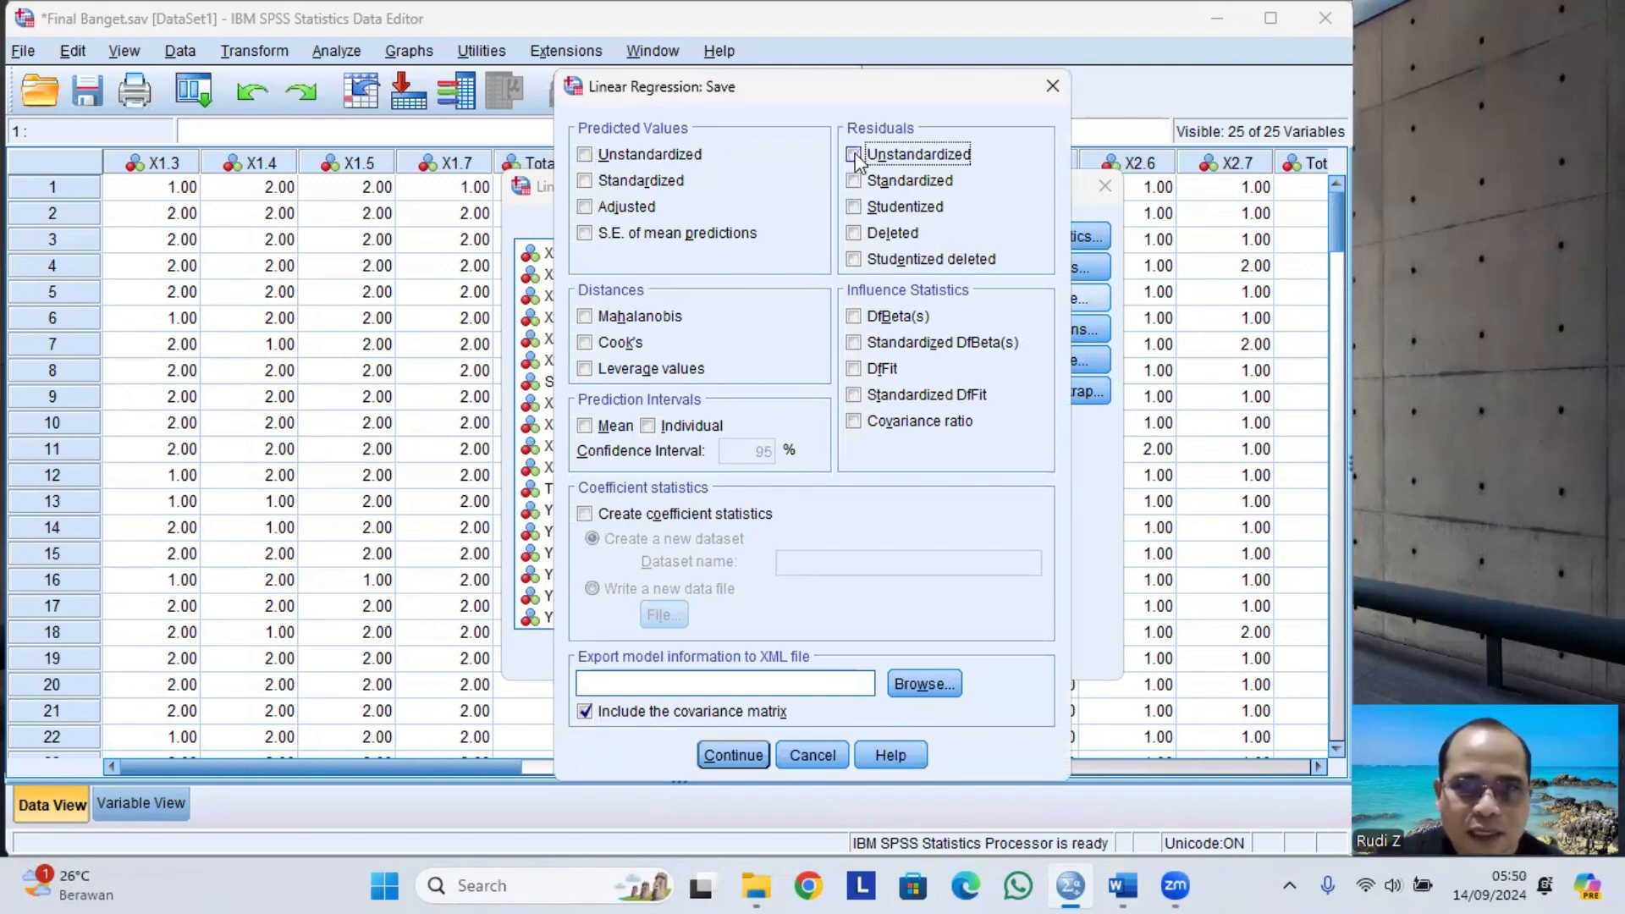
{"action": "left_click", "coordinate": [857, 158]}
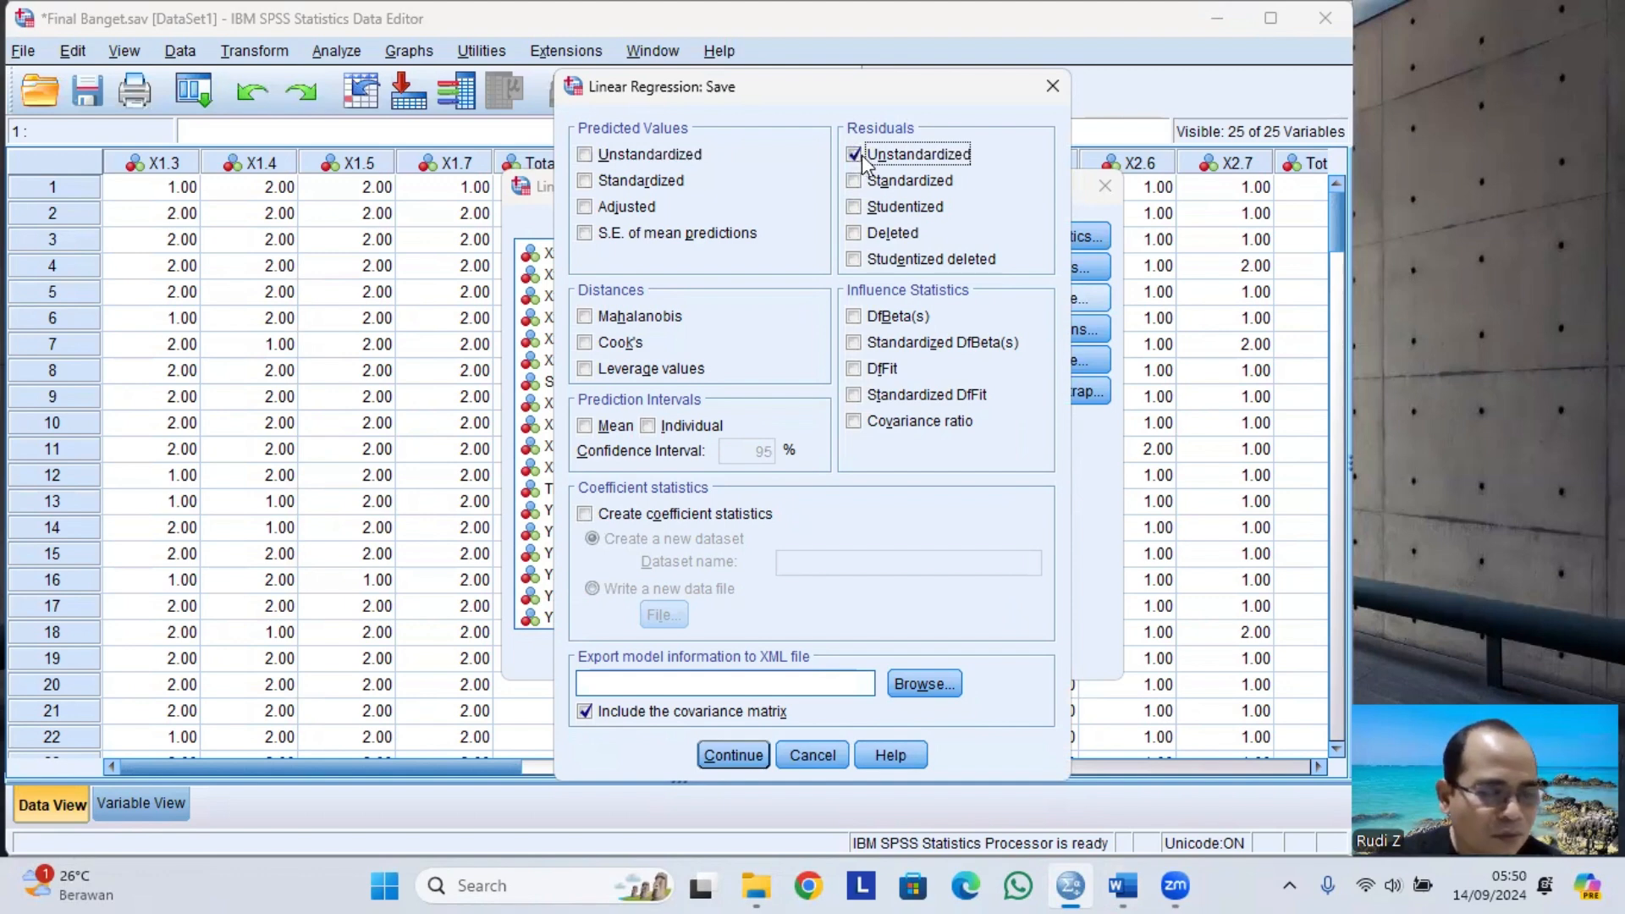
{"action": "left_click", "coordinate": [724, 754]}
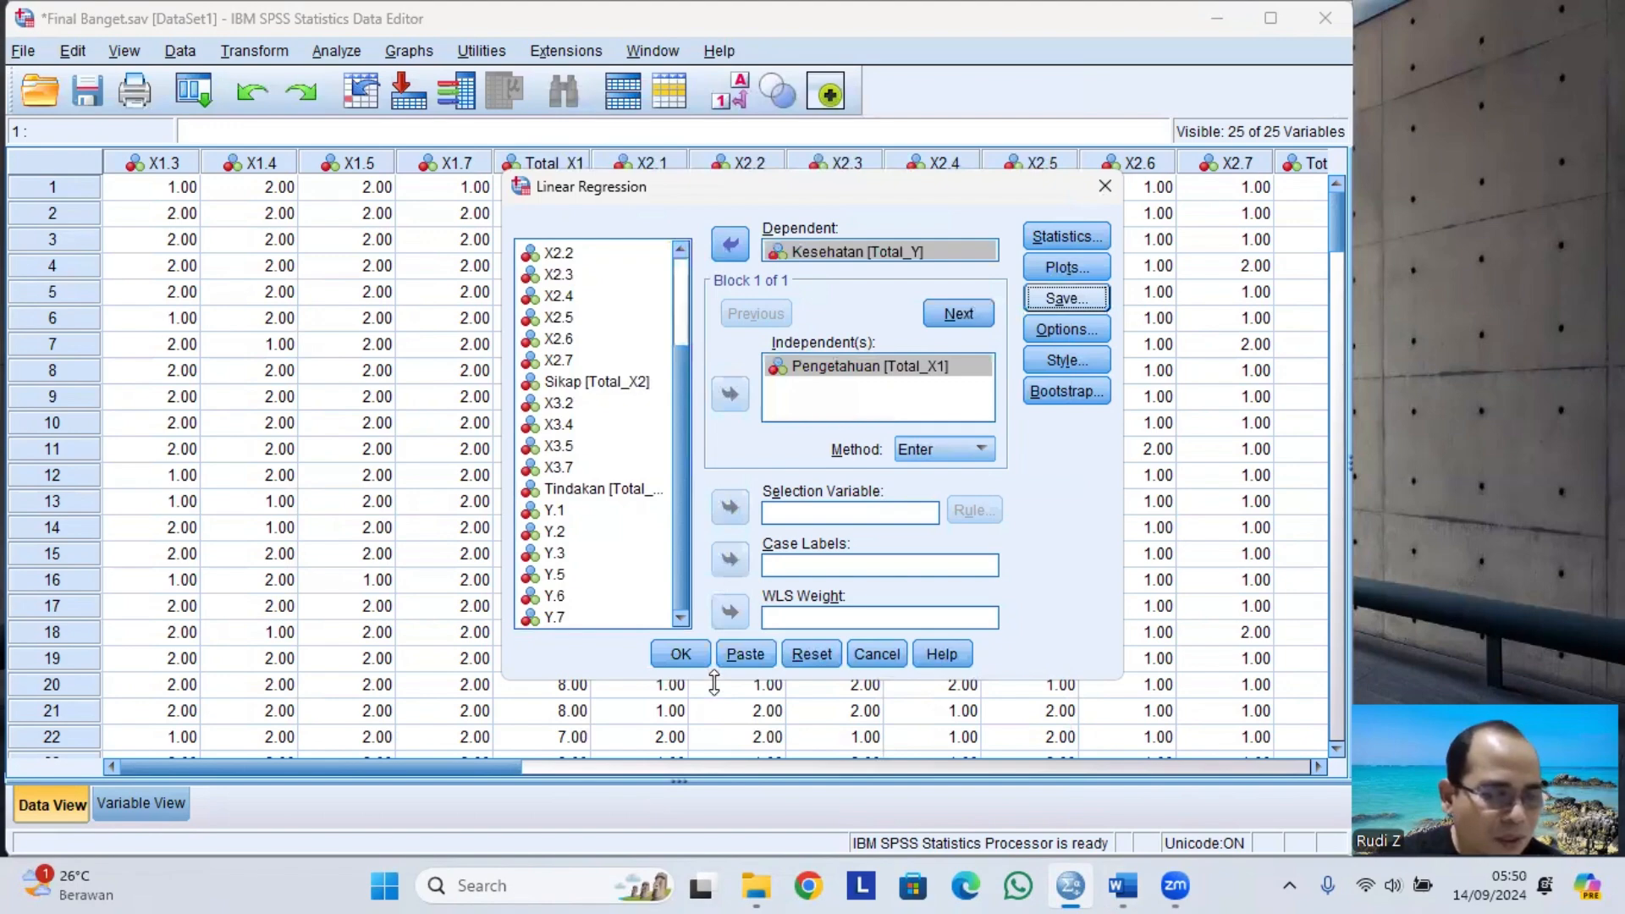
{"action": "left_click", "coordinate": [682, 660]}
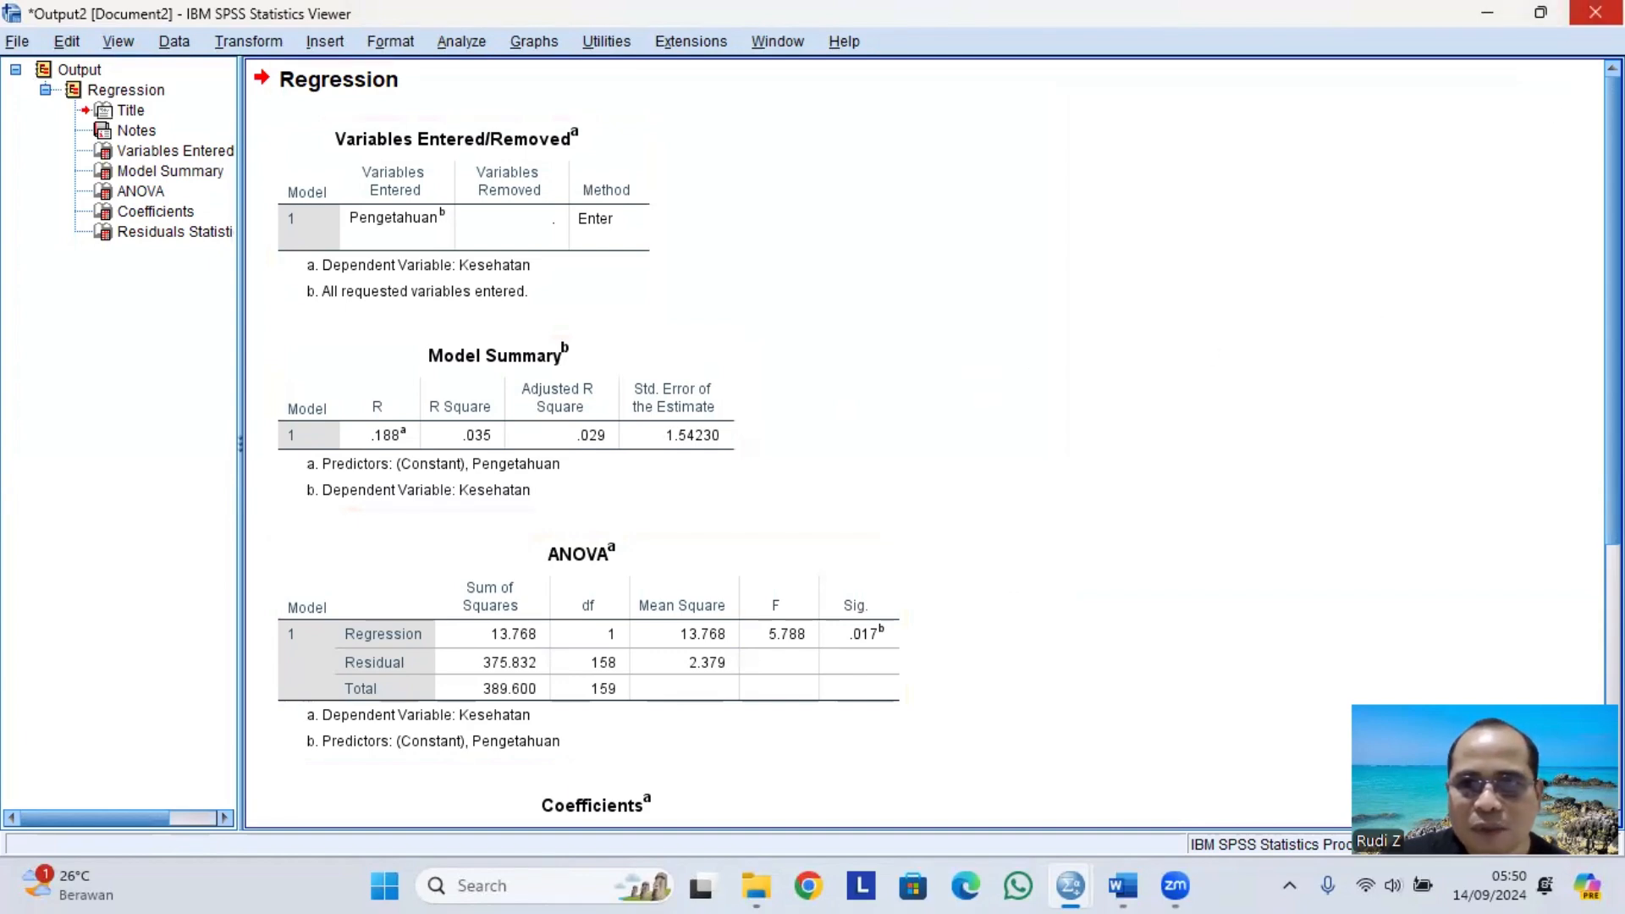
Step: Close the regression output and select the RES_1 residual column at the end of the data set
{"action": "left_click", "coordinate": [1596, 12]}
{"action": "left_click", "coordinate": [816, 486]}
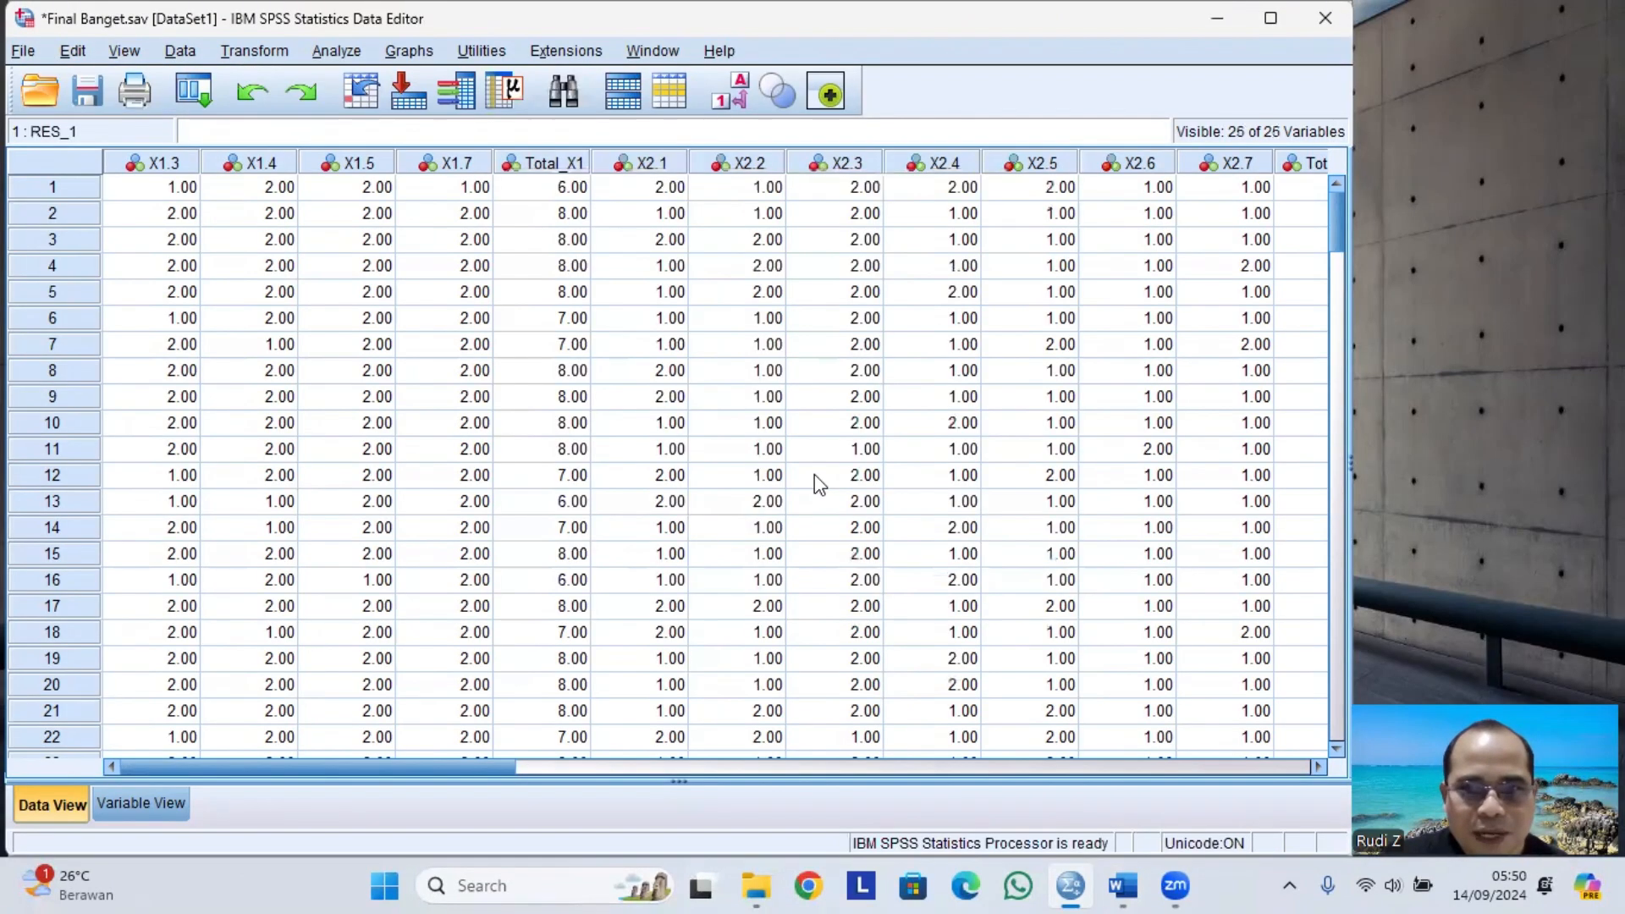
{"action": "left_click", "coordinate": [806, 767]}
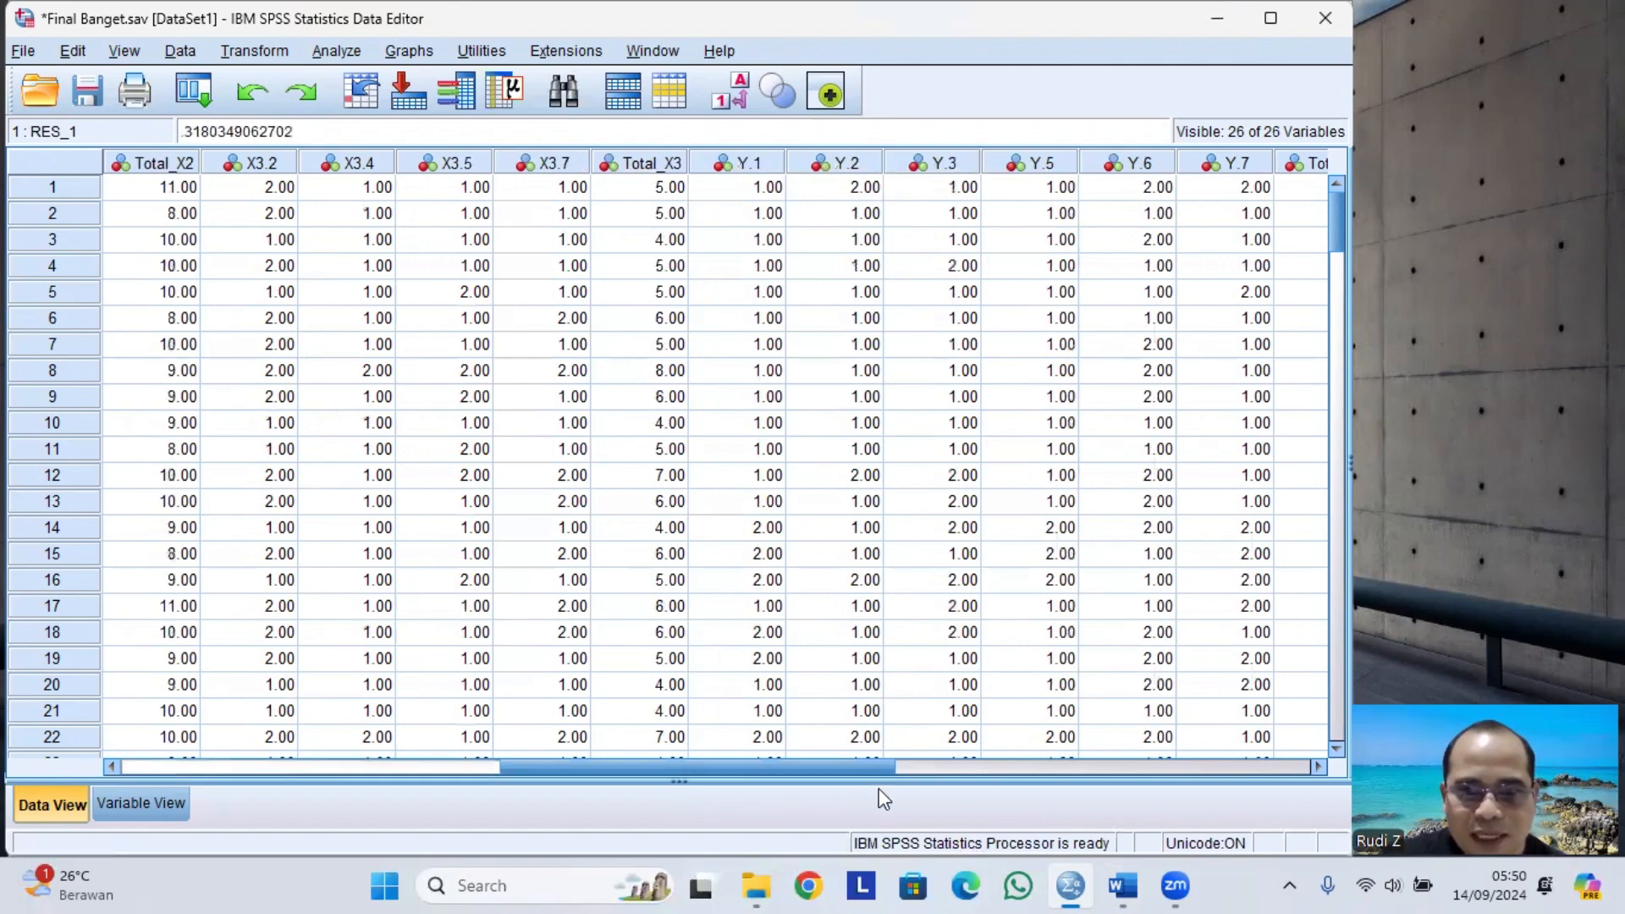
{"action": "left_click", "coordinate": [1319, 767]}
{"action": "left_click", "coordinate": [1318, 767]}
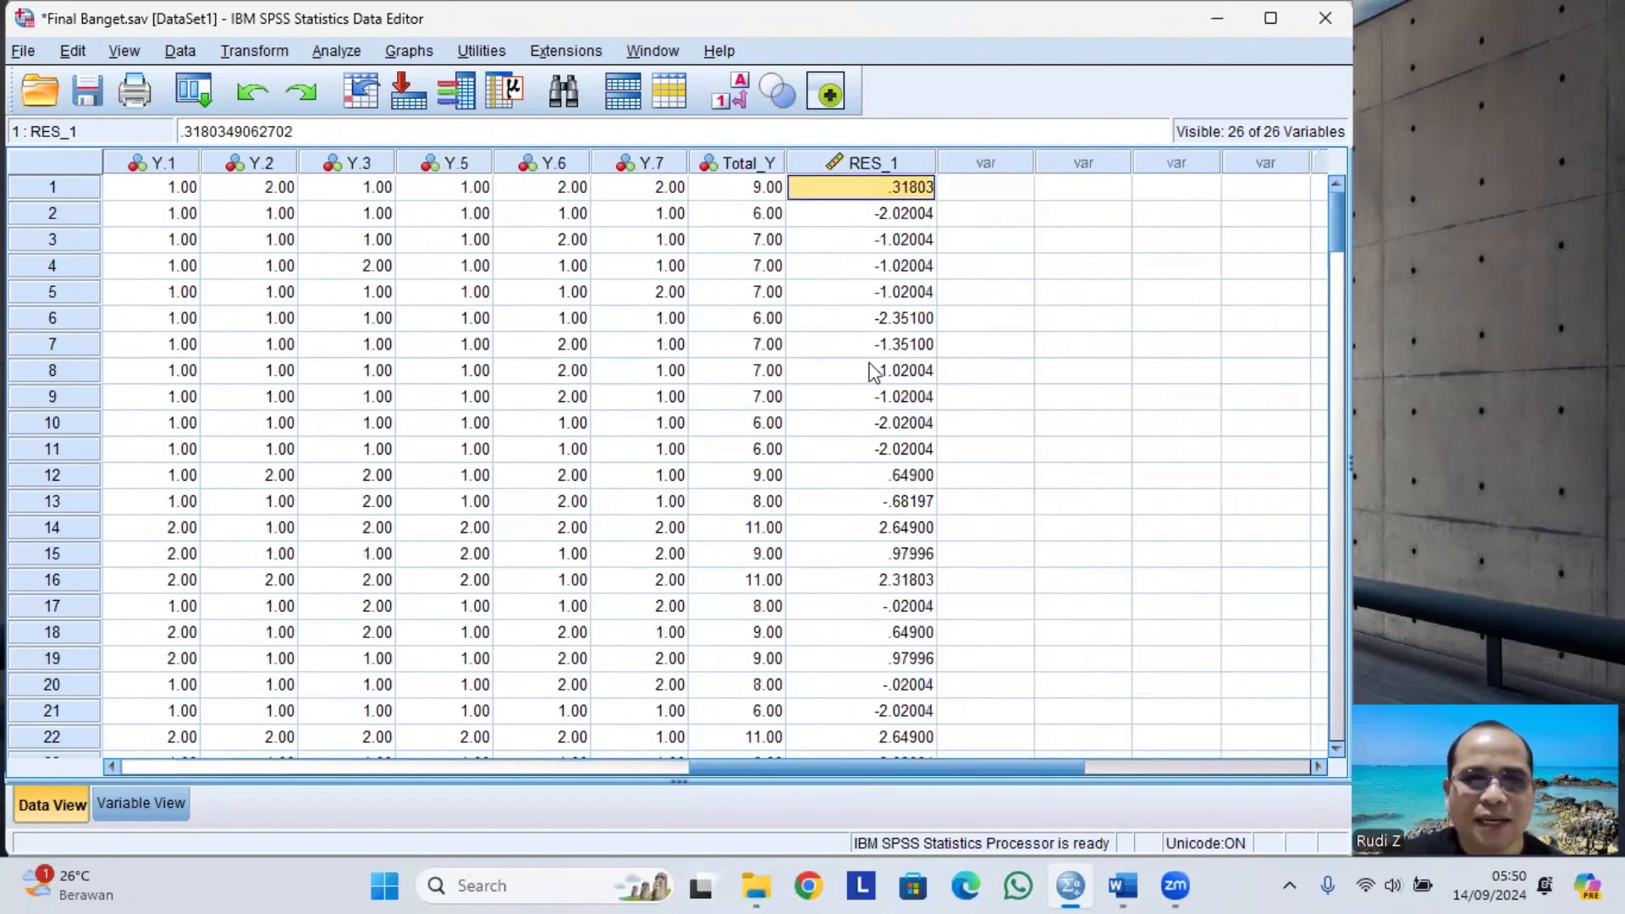
{"action": "left_click", "coordinate": [894, 166]}
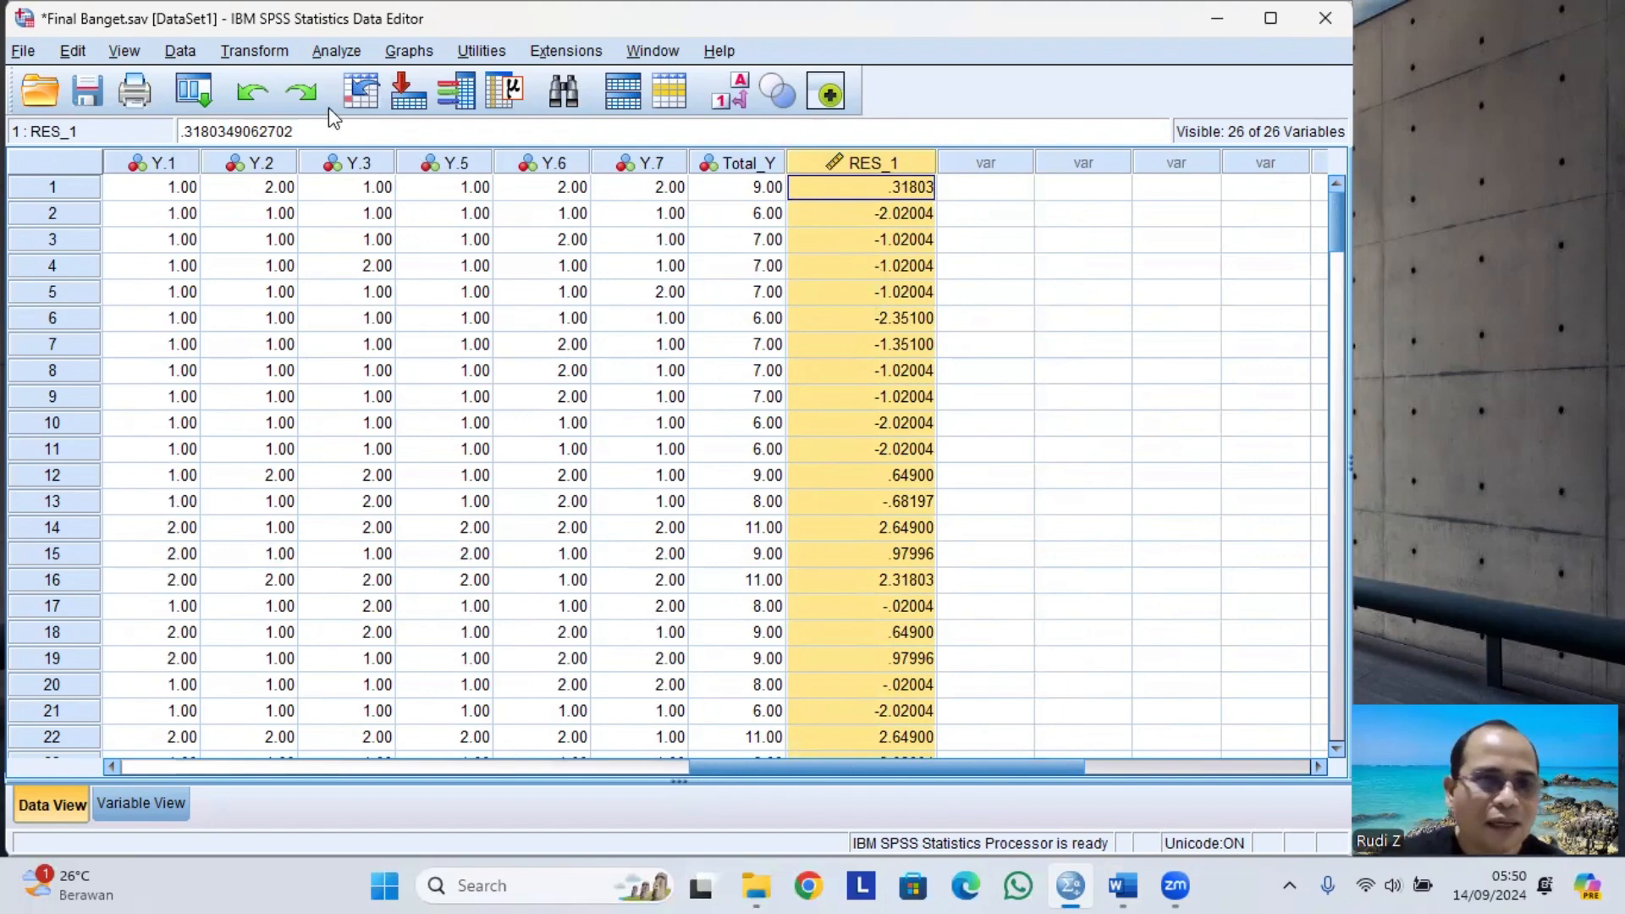
Step: Set up a legacy nonparametric 1-Sample K-S test with Unstandardized Residual as the test variable
{"action": "left_click", "coordinate": [352, 51]}
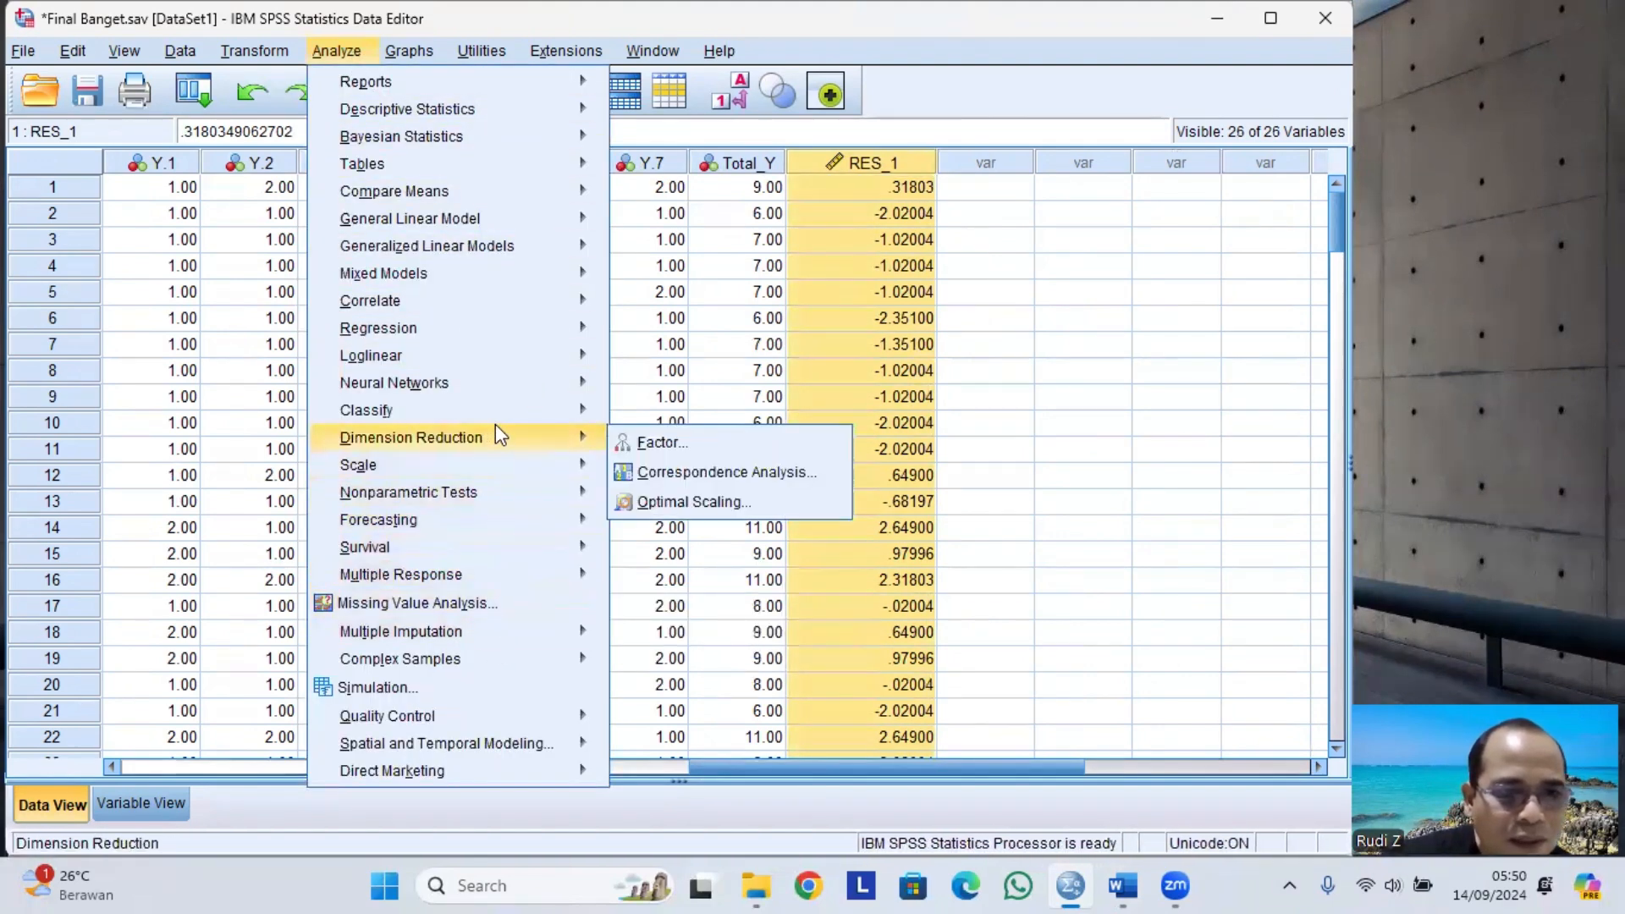
{"action": "mouse_move", "coordinate": [520, 496]}
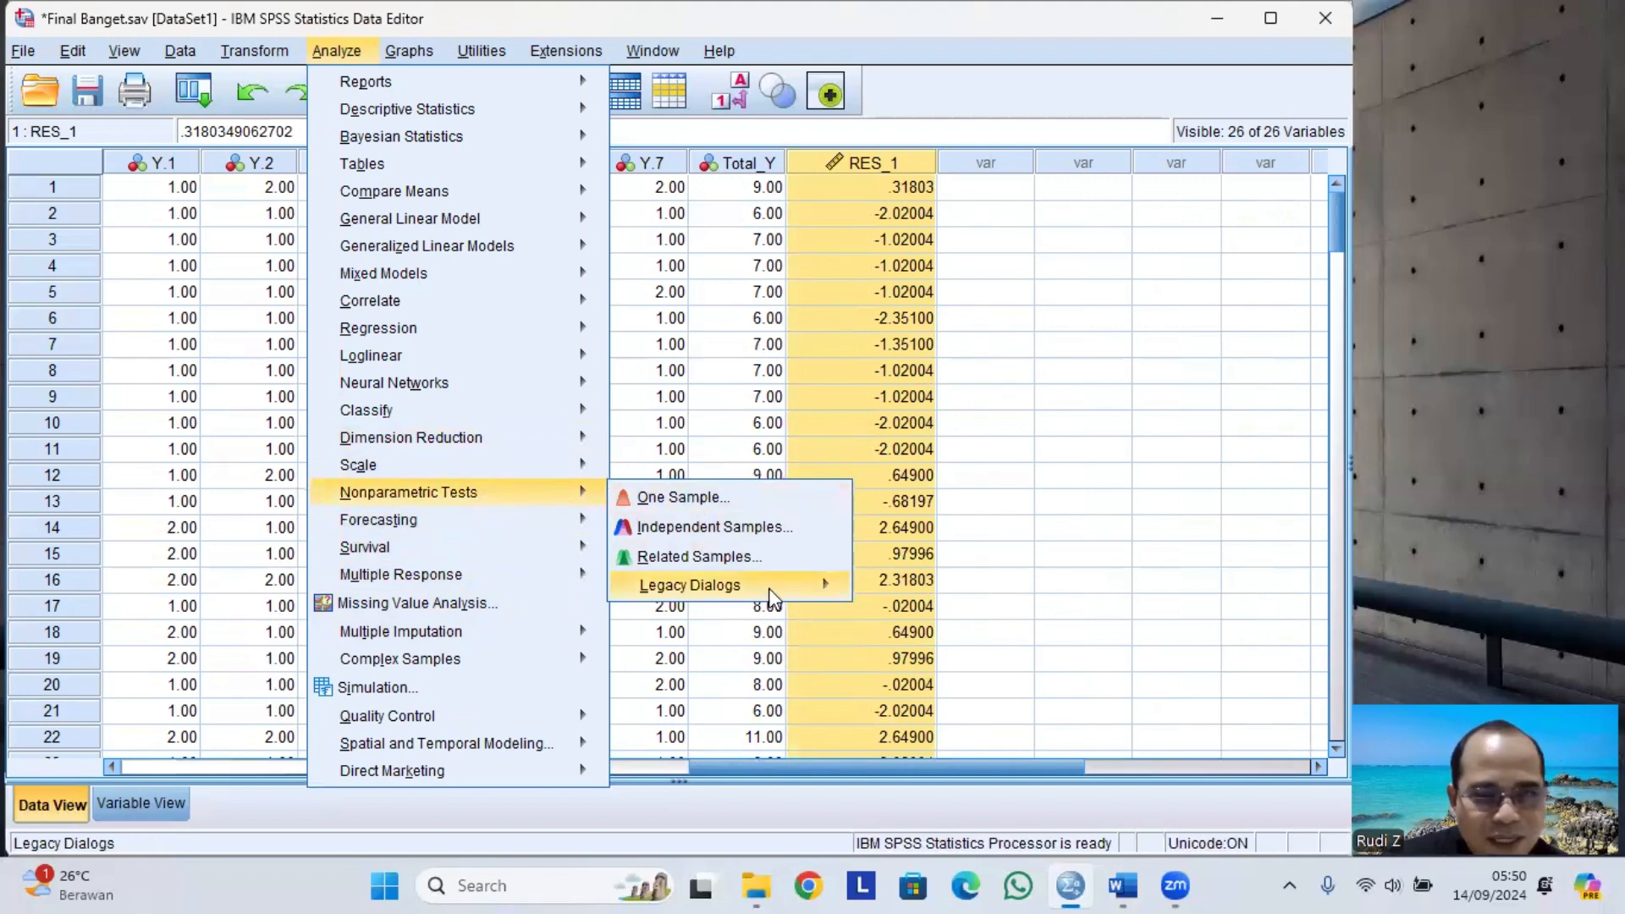
{"action": "mouse_move", "coordinate": [778, 601]}
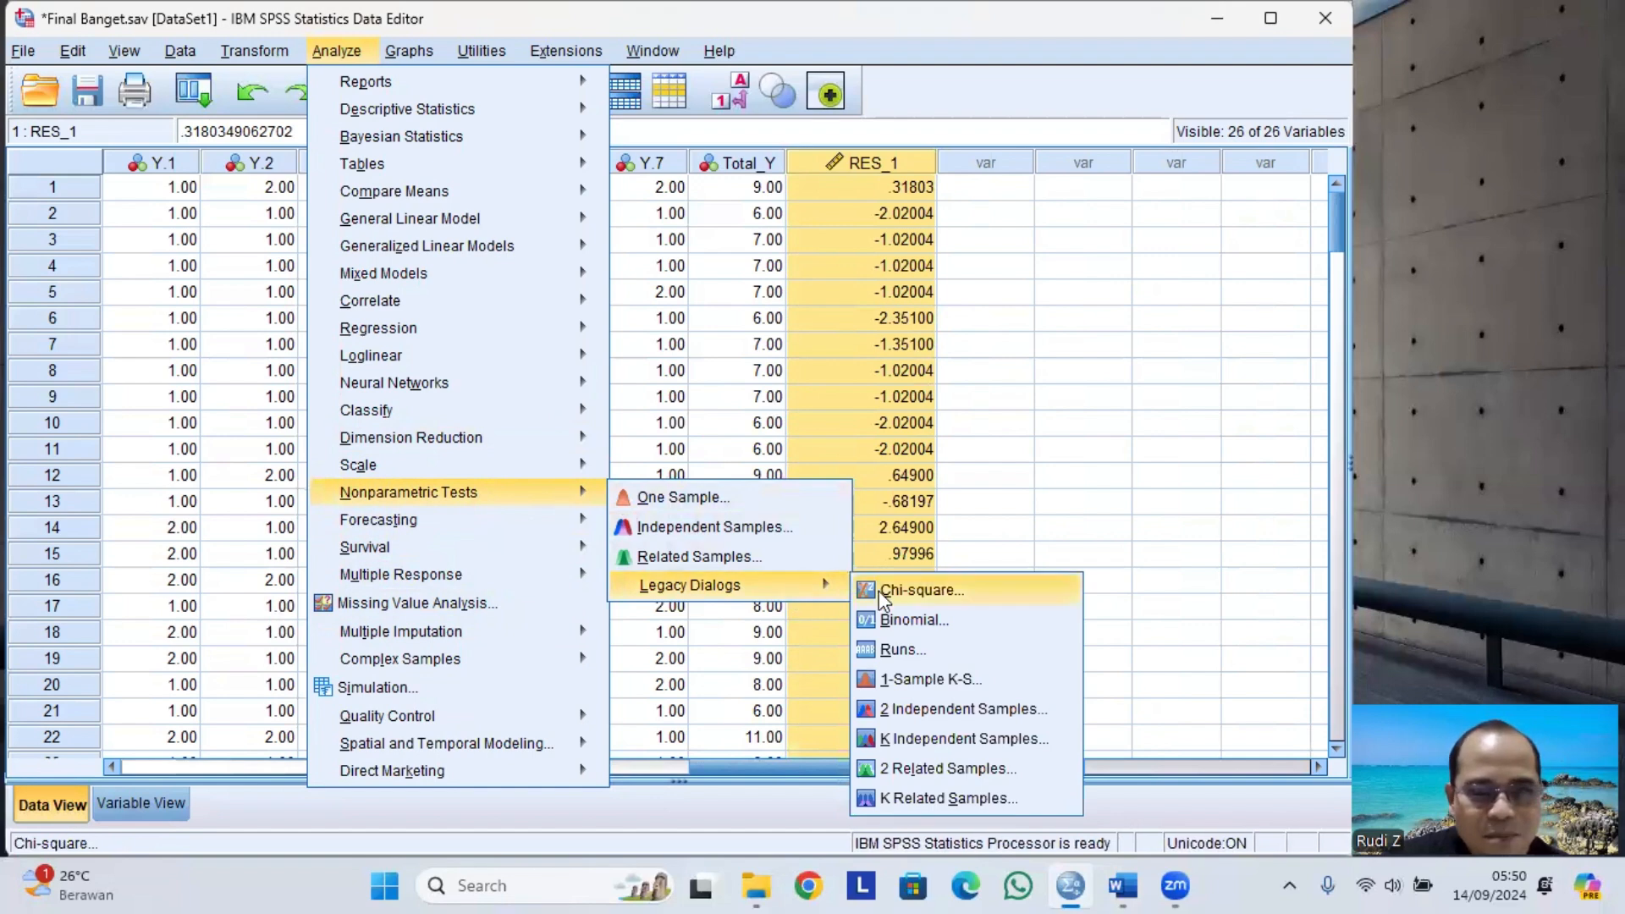
{"action": "left_click", "coordinate": [928, 683]}
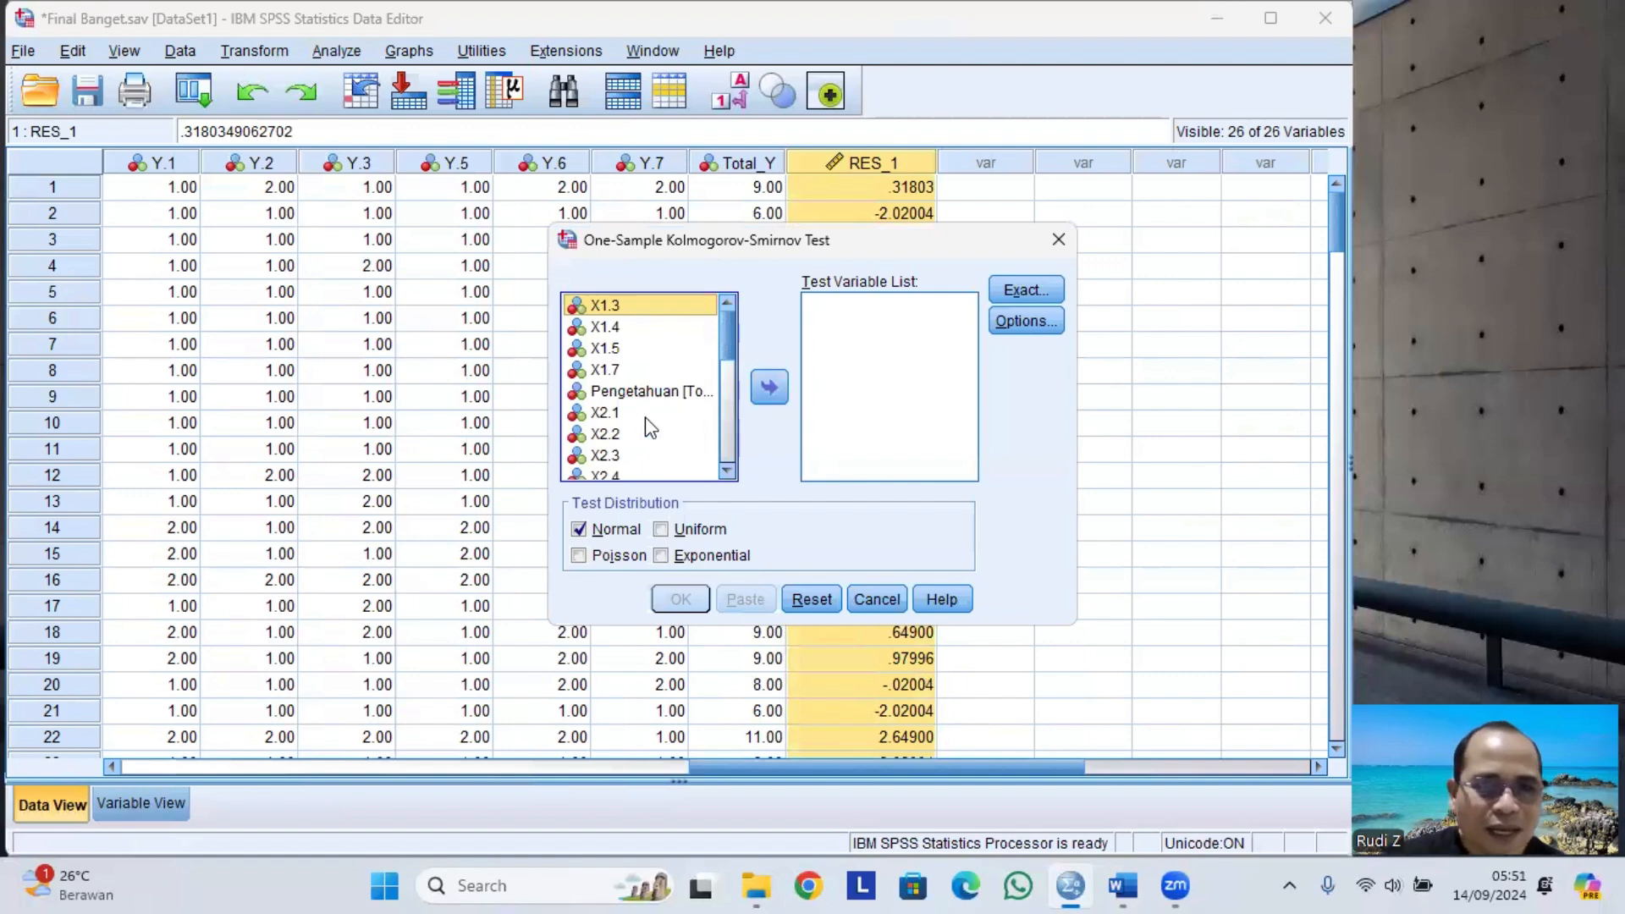
{"action": "scroll", "coordinate": [663, 448], "scroll_direction": "down", "scroll_amount": 5}
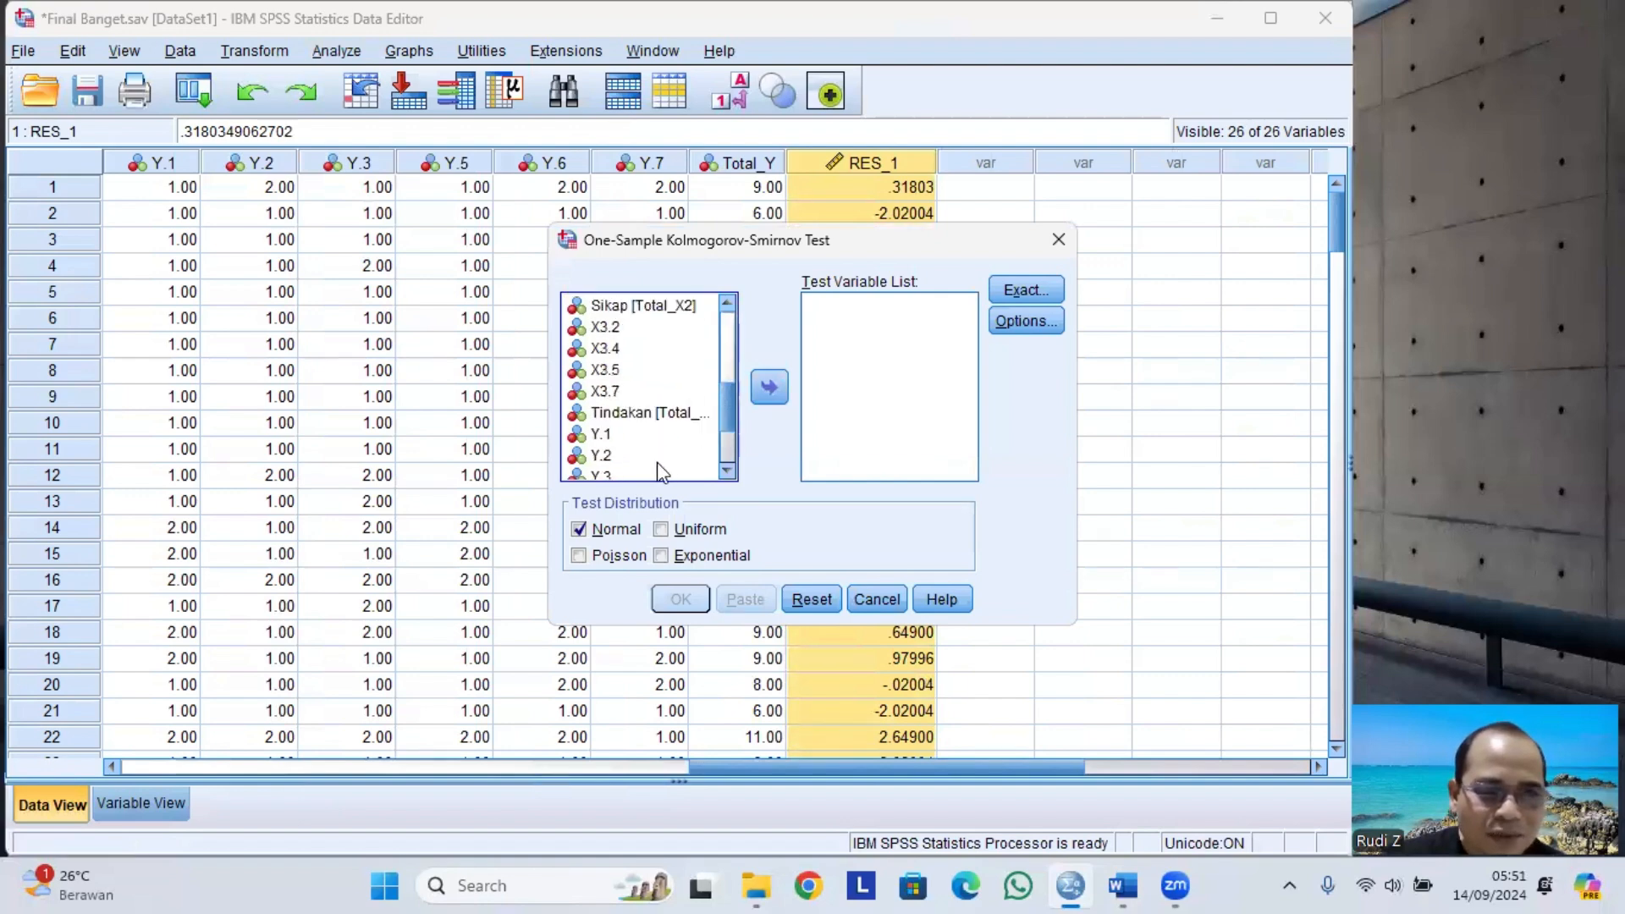
{"action": "left_click", "coordinate": [658, 479]}
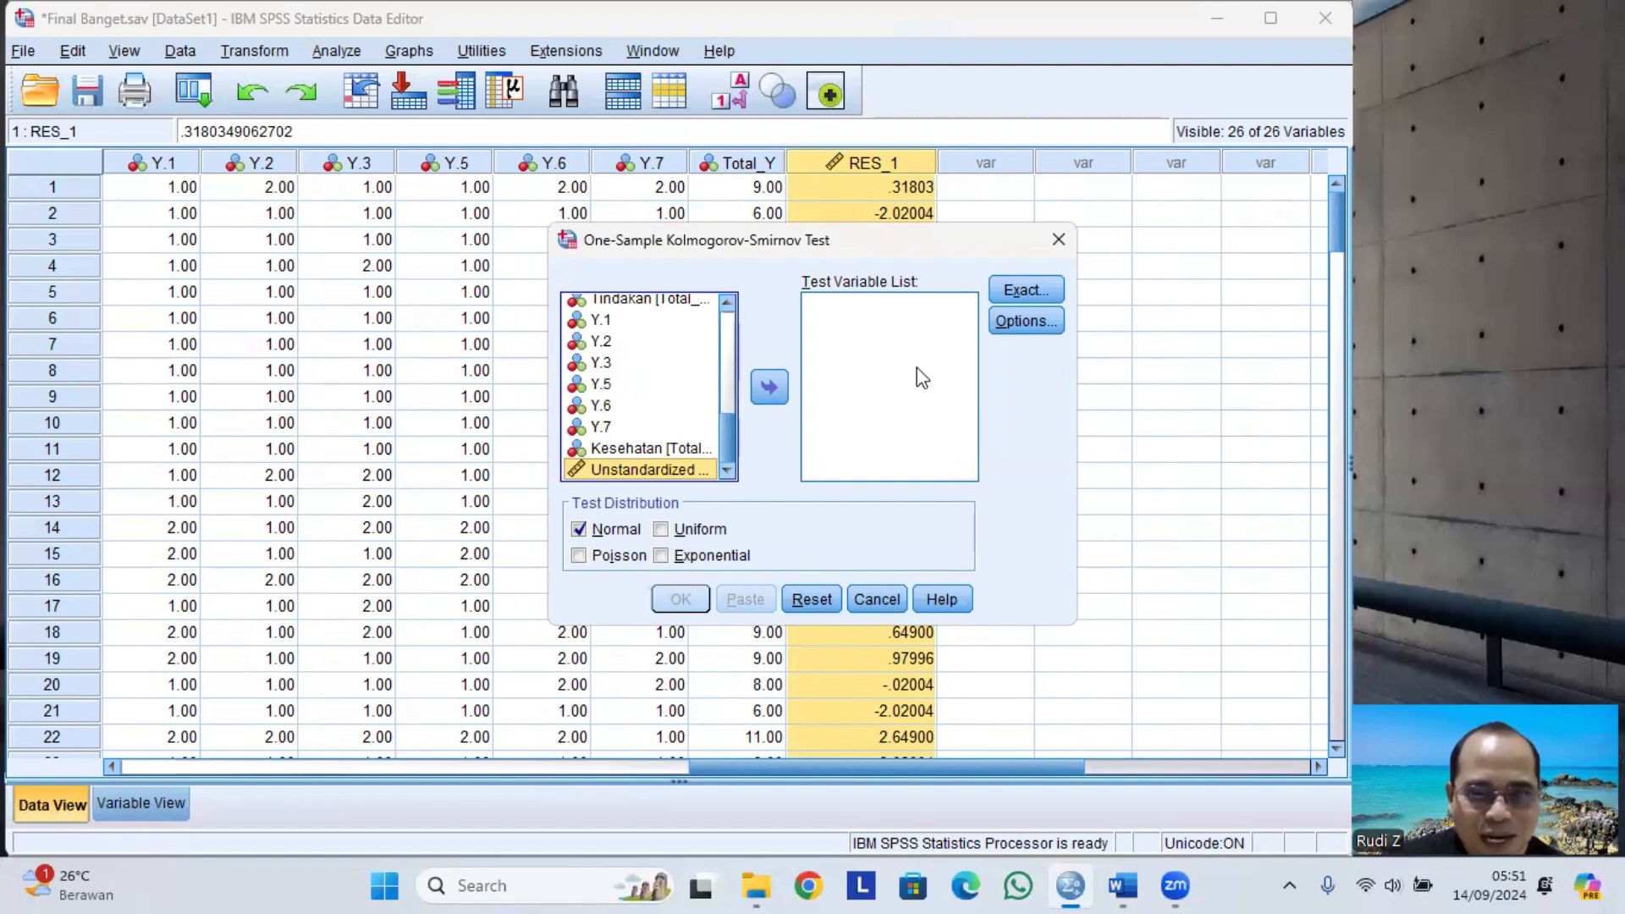
{"action": "left_click", "coordinate": [770, 388]}
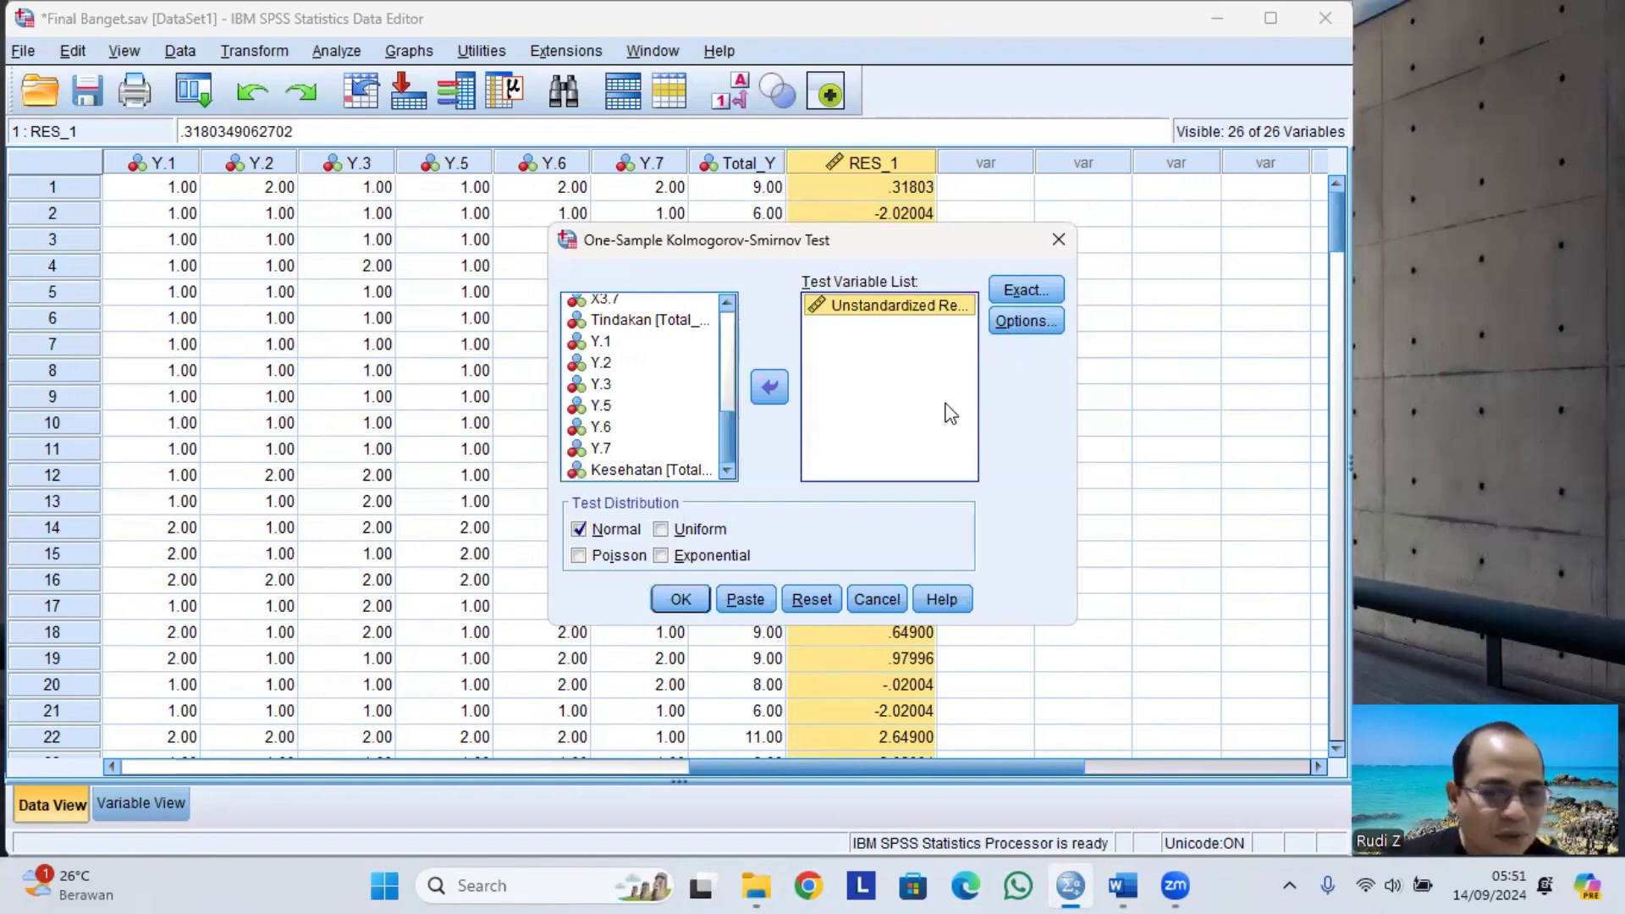
Step: Make sure Normal is the only test distribution selected and run the One-Sample Kolmogorov-Smirnov test
{"action": "left_click", "coordinate": [598, 534]}
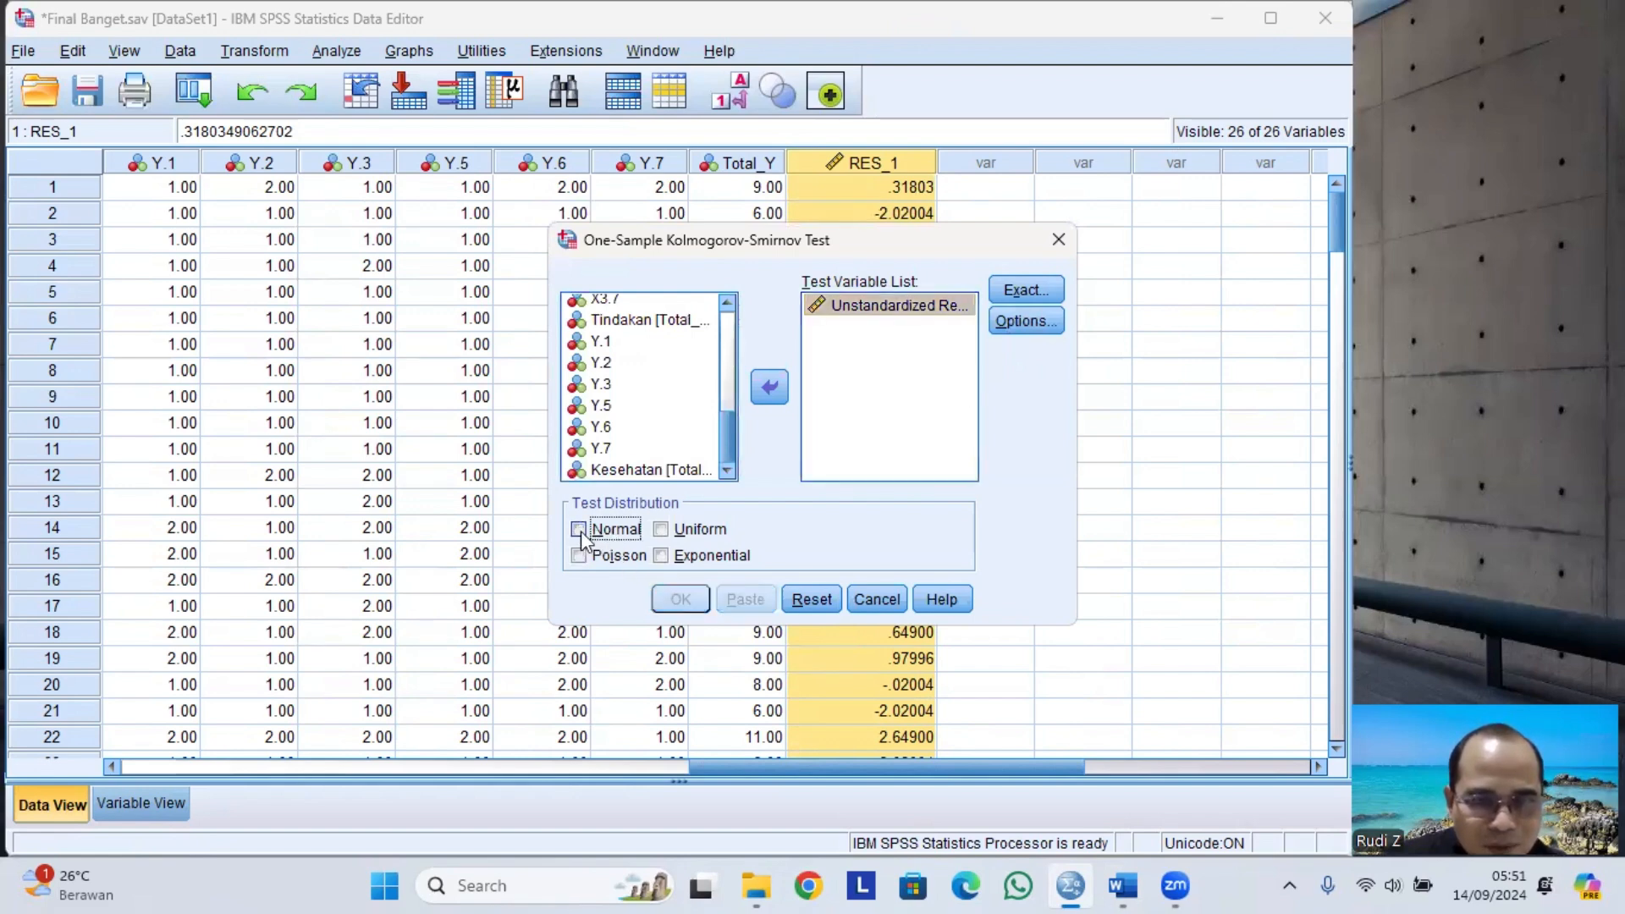
{"action": "left_click", "coordinate": [579, 530]}
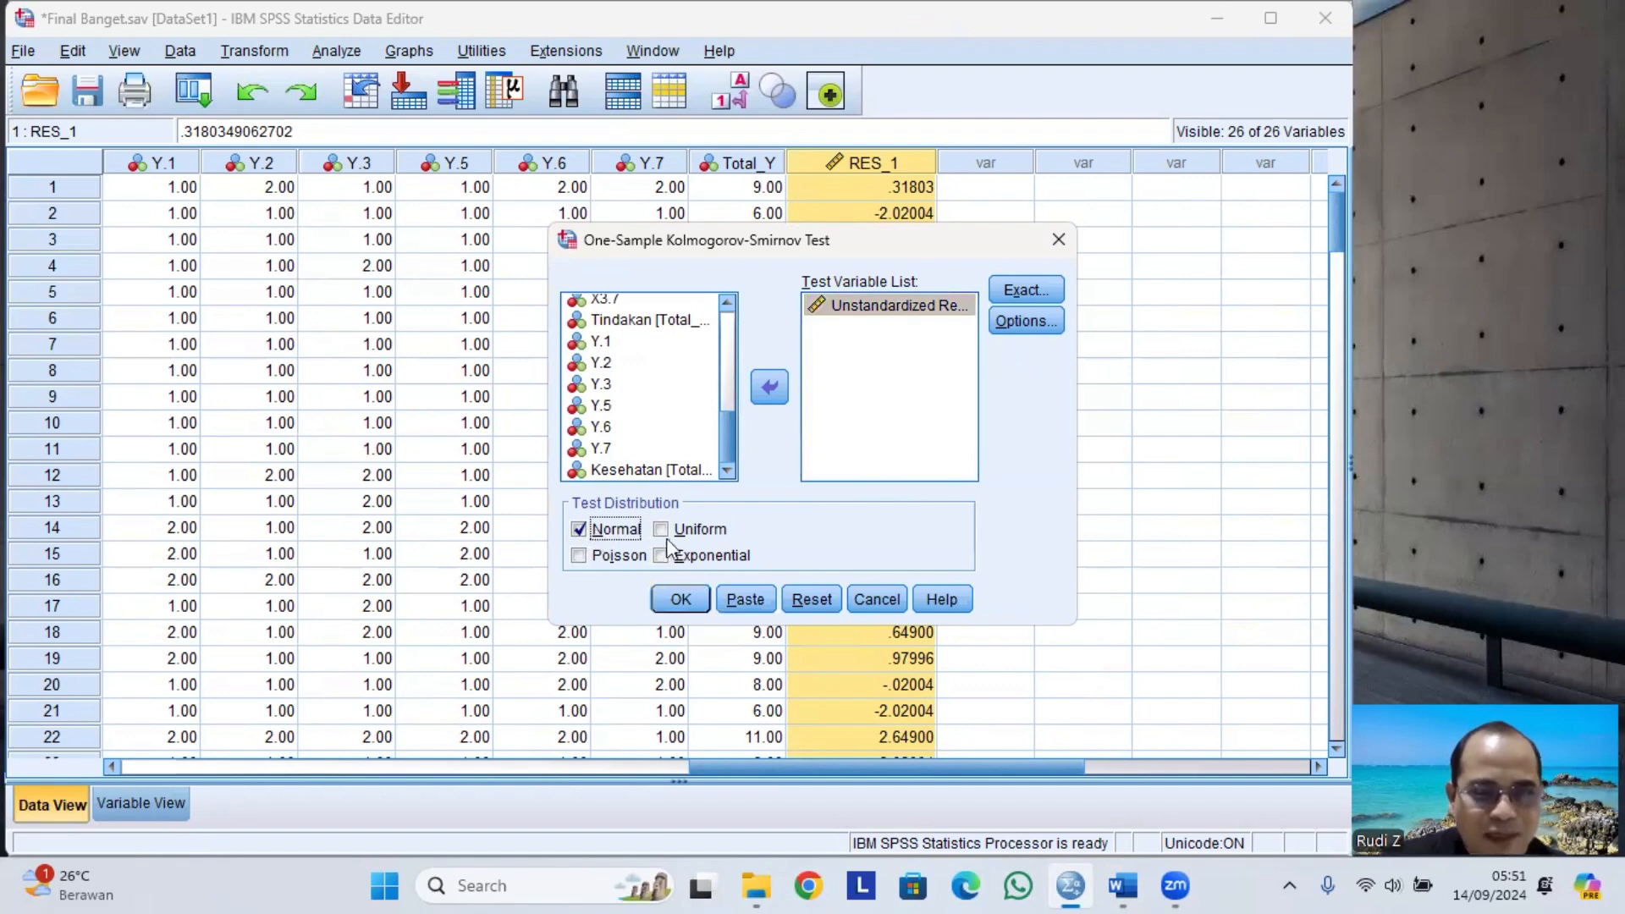
{"action": "left_click", "coordinate": [680, 600]}
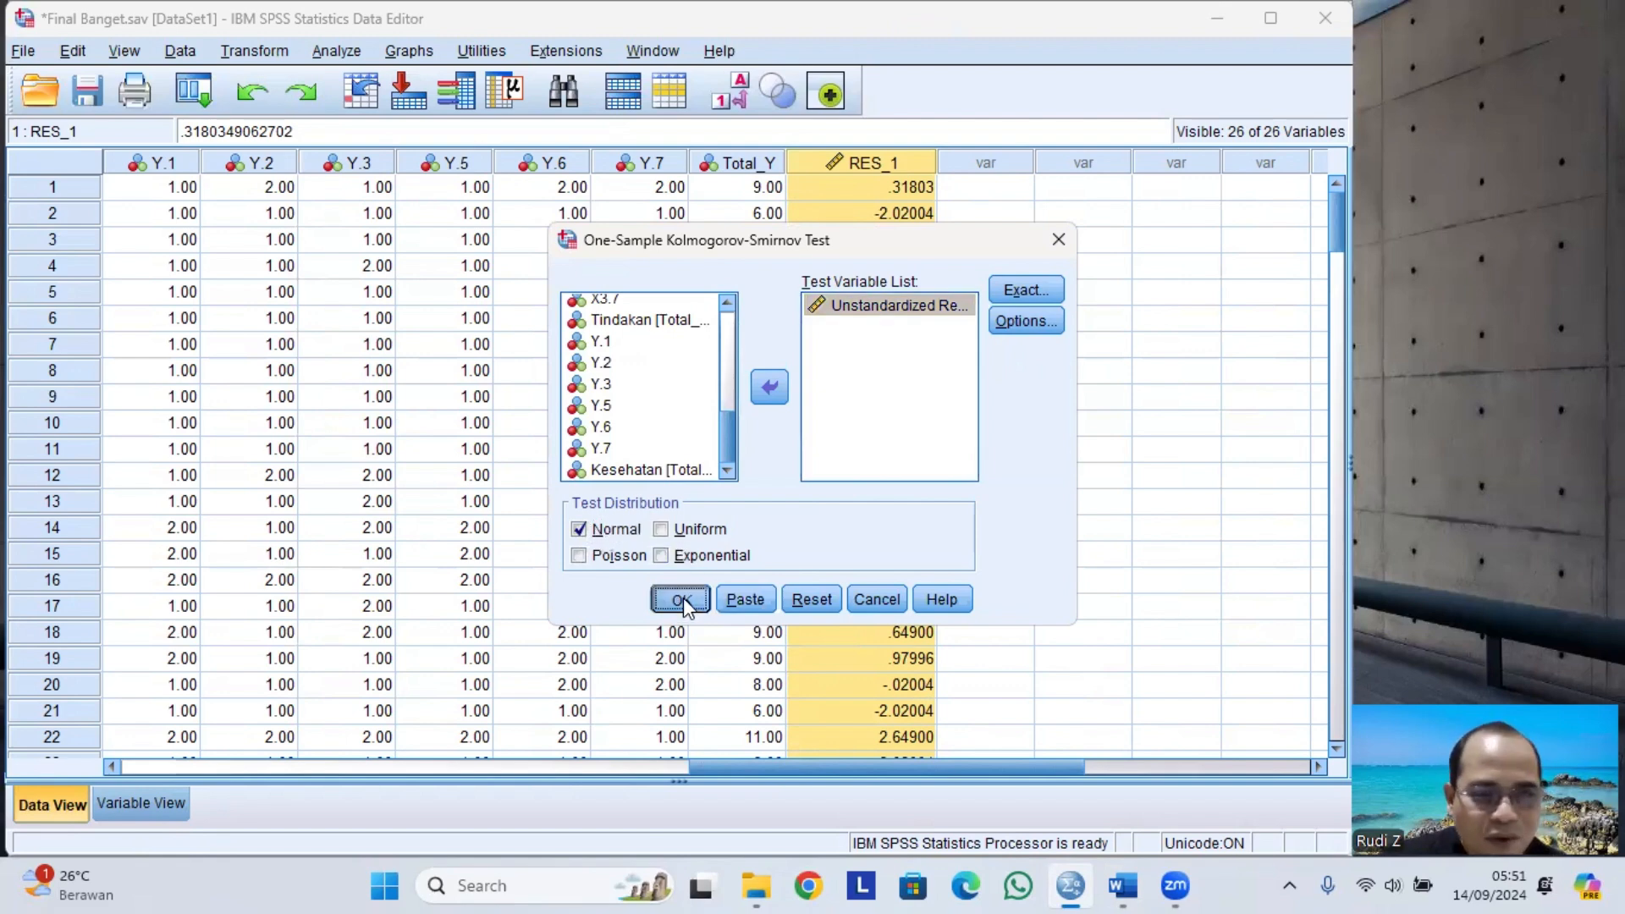
Step: Copy the One-Sample Kolmogorov-Smirnov Test table, switch to Word and paste it below the criteria bullets in I.docx
{"action": "left_click", "coordinate": [631, 456]}
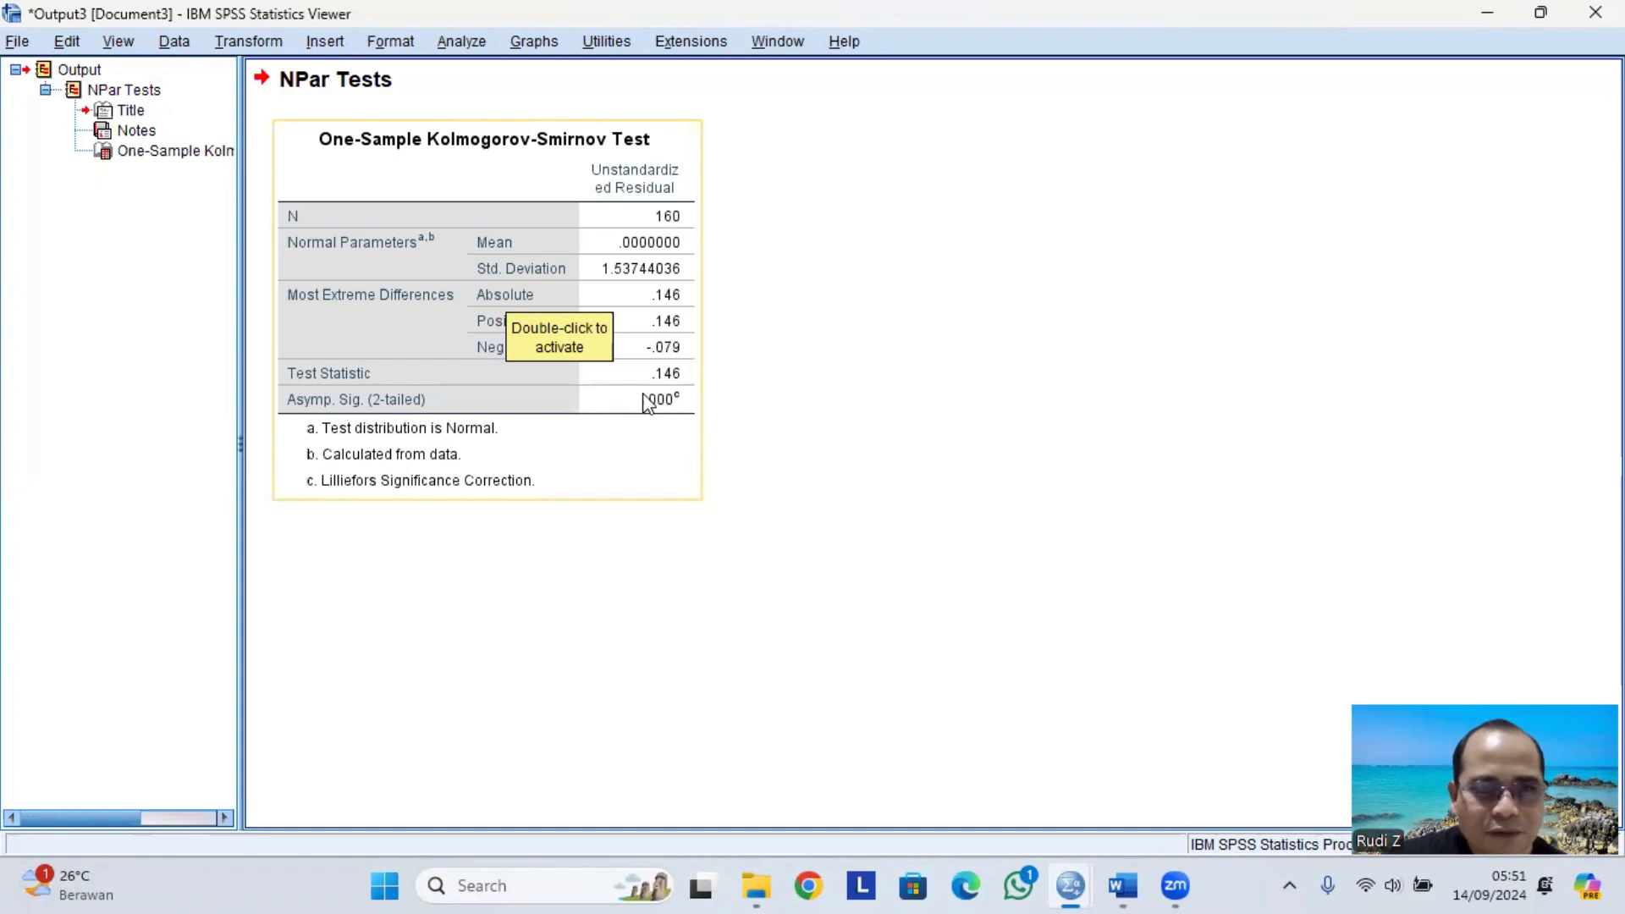
{"action": "right_click", "coordinate": [517, 291]}
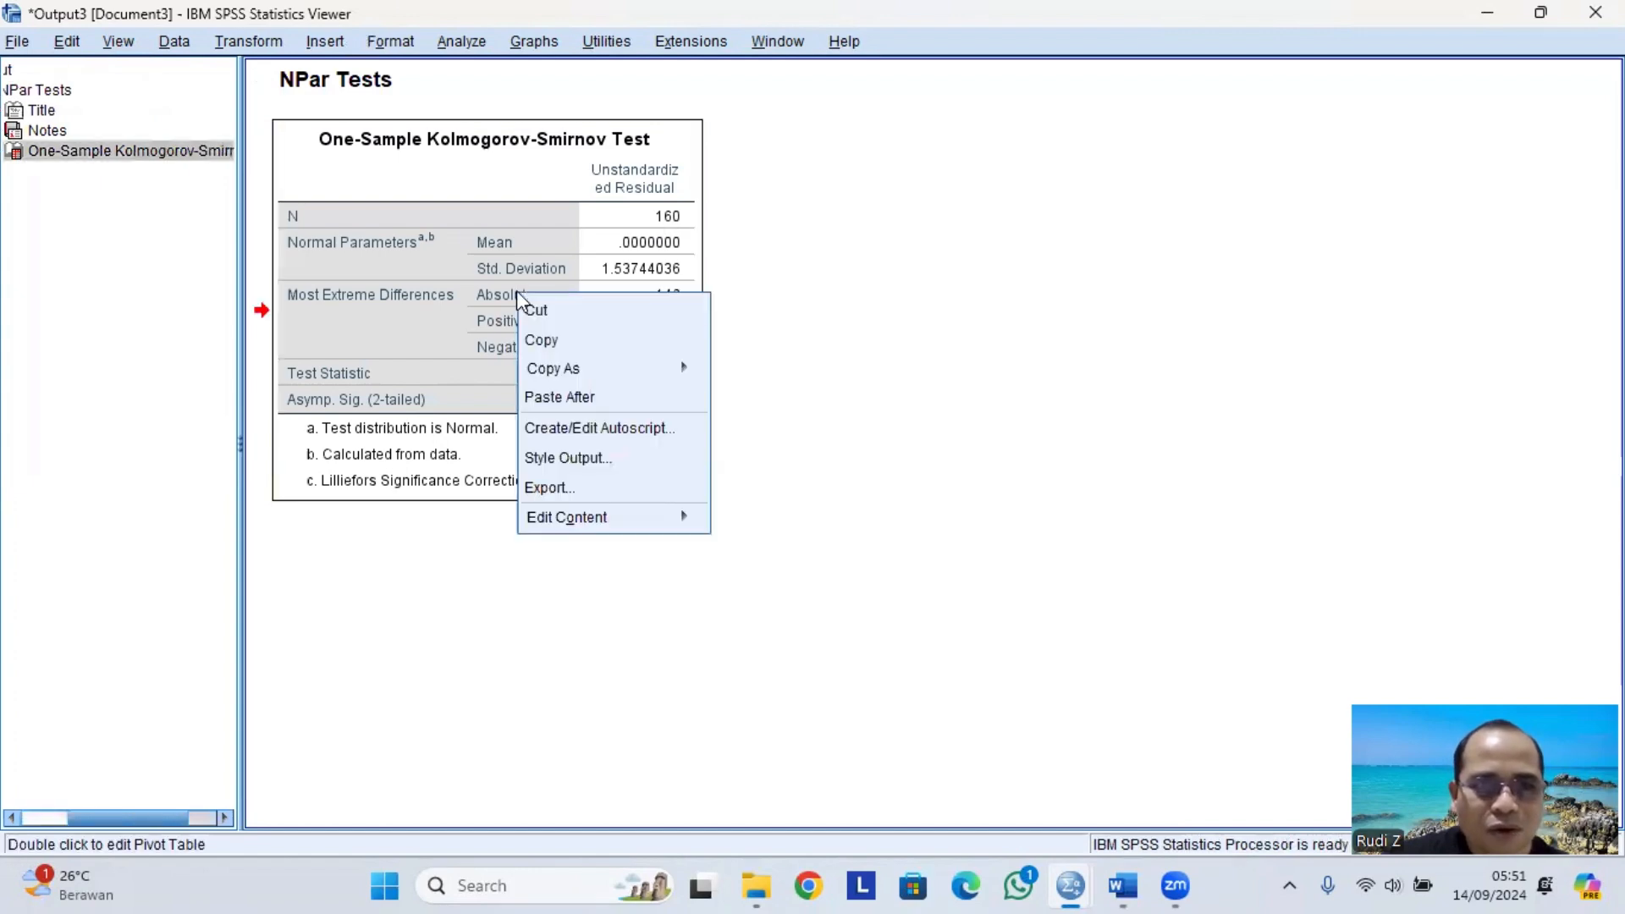
{"action": "left_click", "coordinate": [550, 338]}
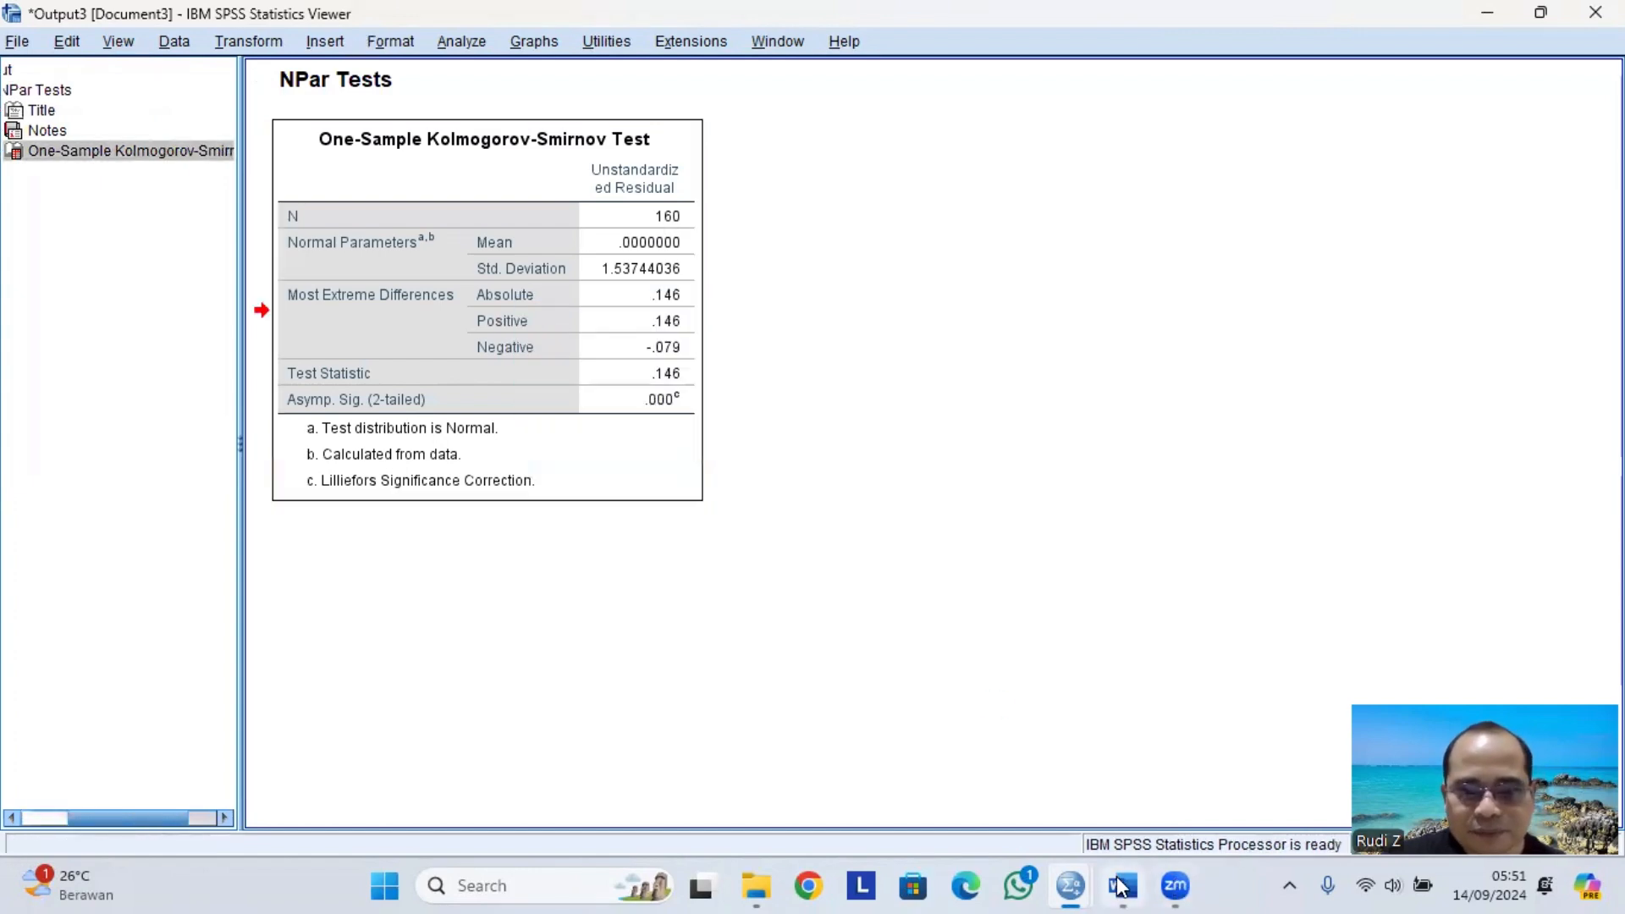
{"action": "left_click", "coordinate": [1117, 775]}
{"action": "scroll", "coordinate": [725, 682], "scroll_direction": "down", "scroll_amount": 5}
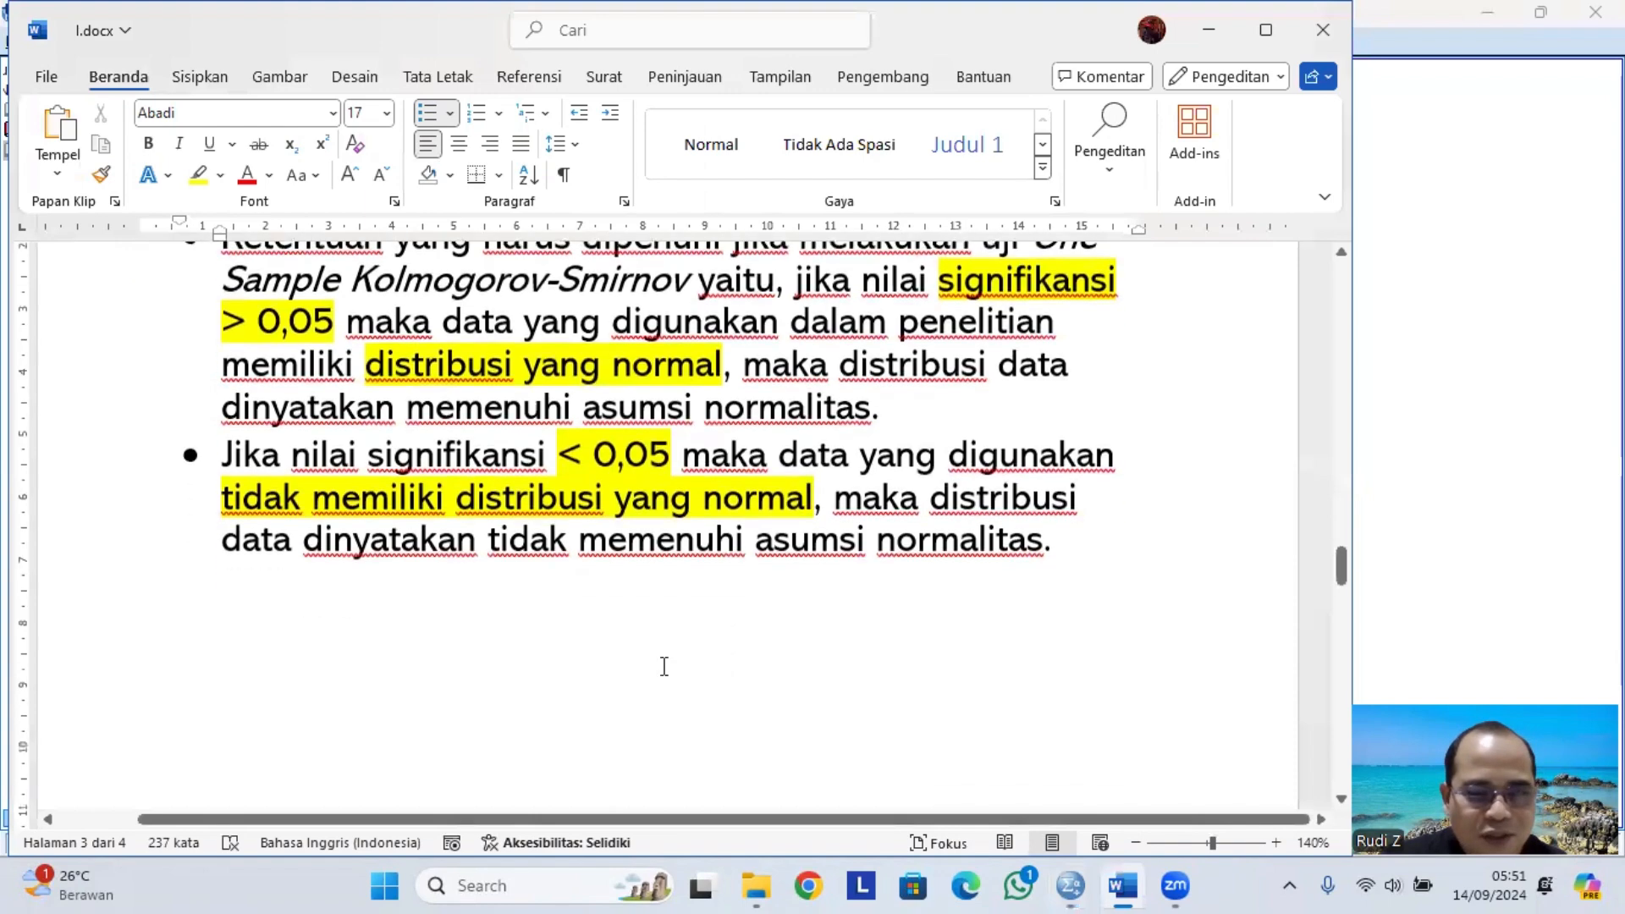
{"action": "scroll", "coordinate": [510, 419], "scroll_direction": "up", "scroll_amount": 3}
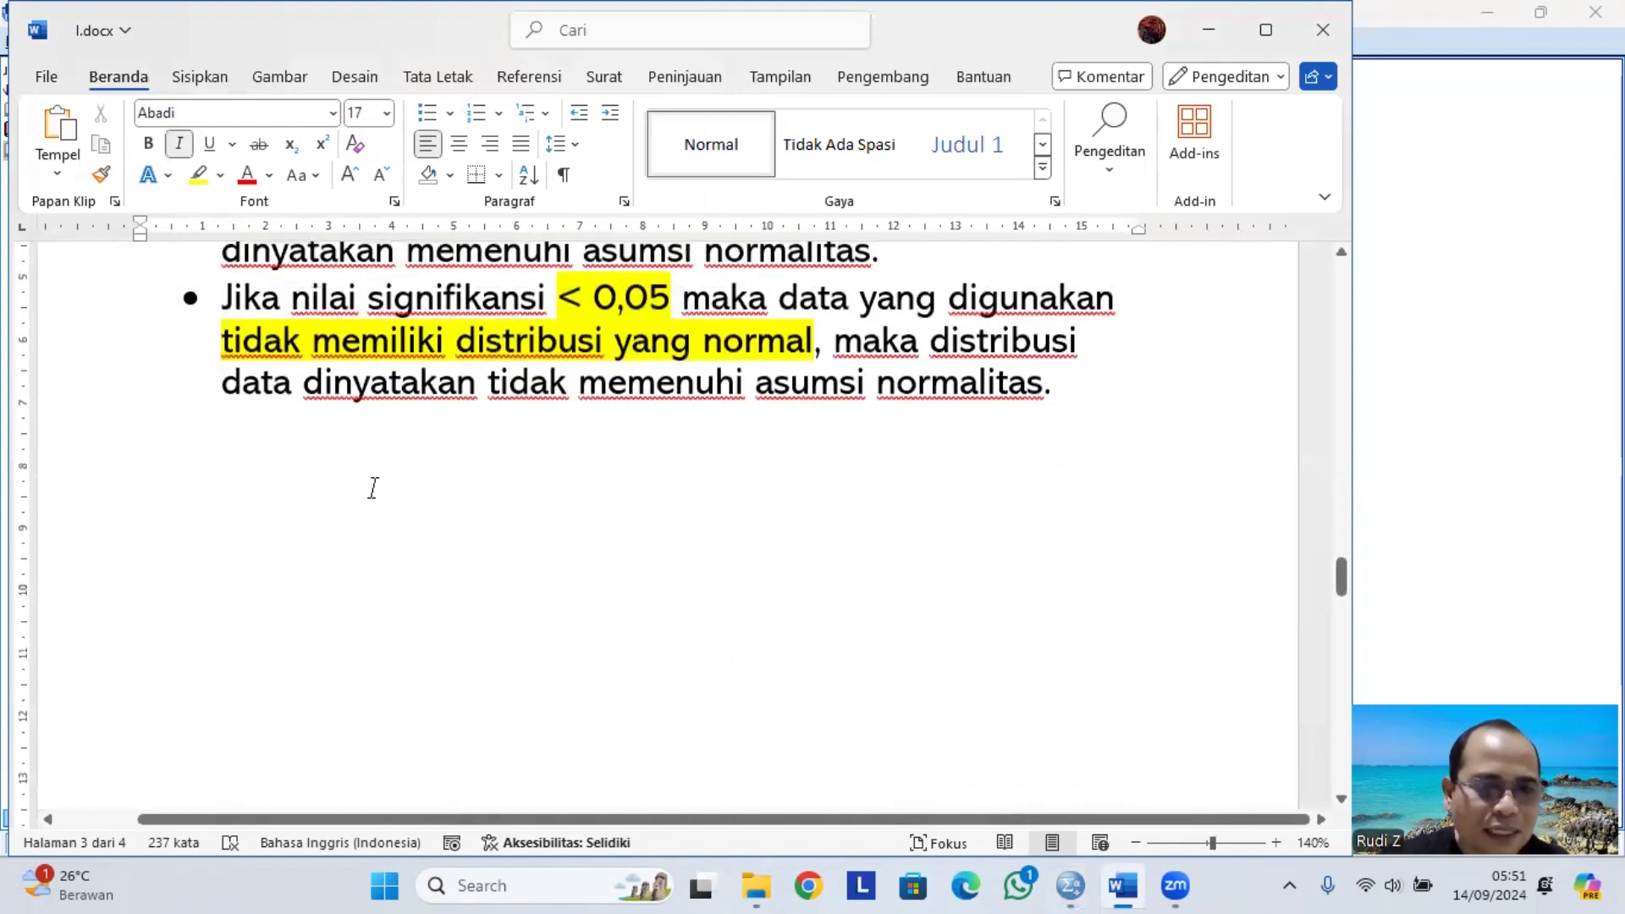
{"action": "left_click", "coordinate": [379, 437]}
{"action": "key", "text": "Return"}
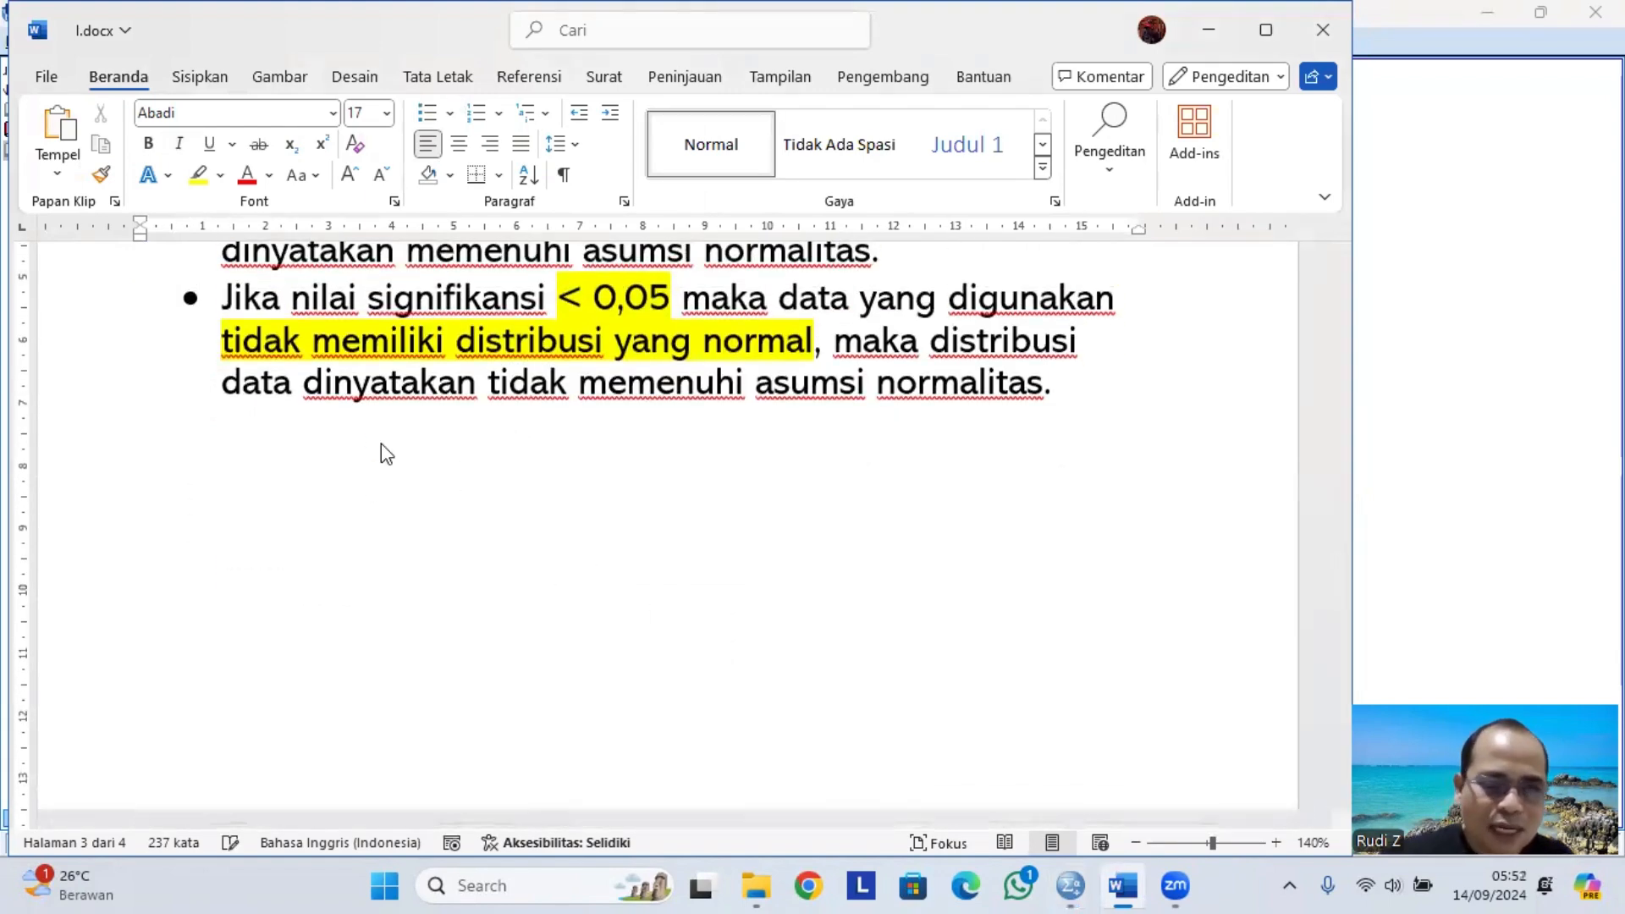
{"action": "key", "text": "ctrl+v"}
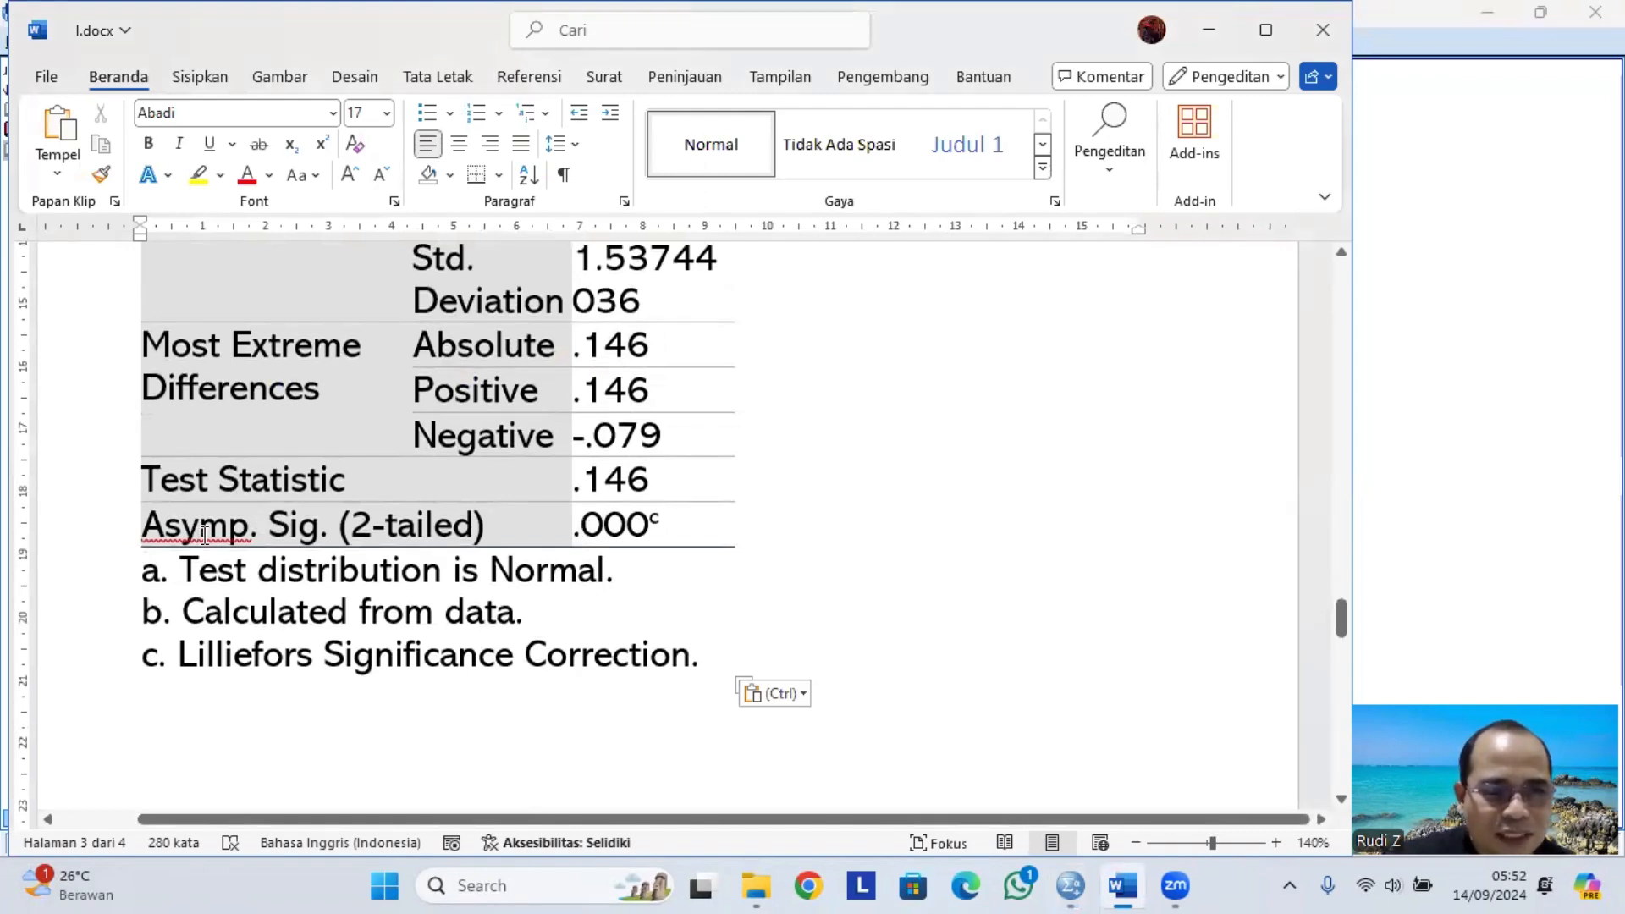
Step: Highlight the Asymp. Sig. (2-tailed) value in the pasted table in yellow
{"action": "left_click", "coordinate": [664, 530]}
{"action": "left_click_drag", "start_coordinate": [664, 530], "coordinate": [609, 530]}
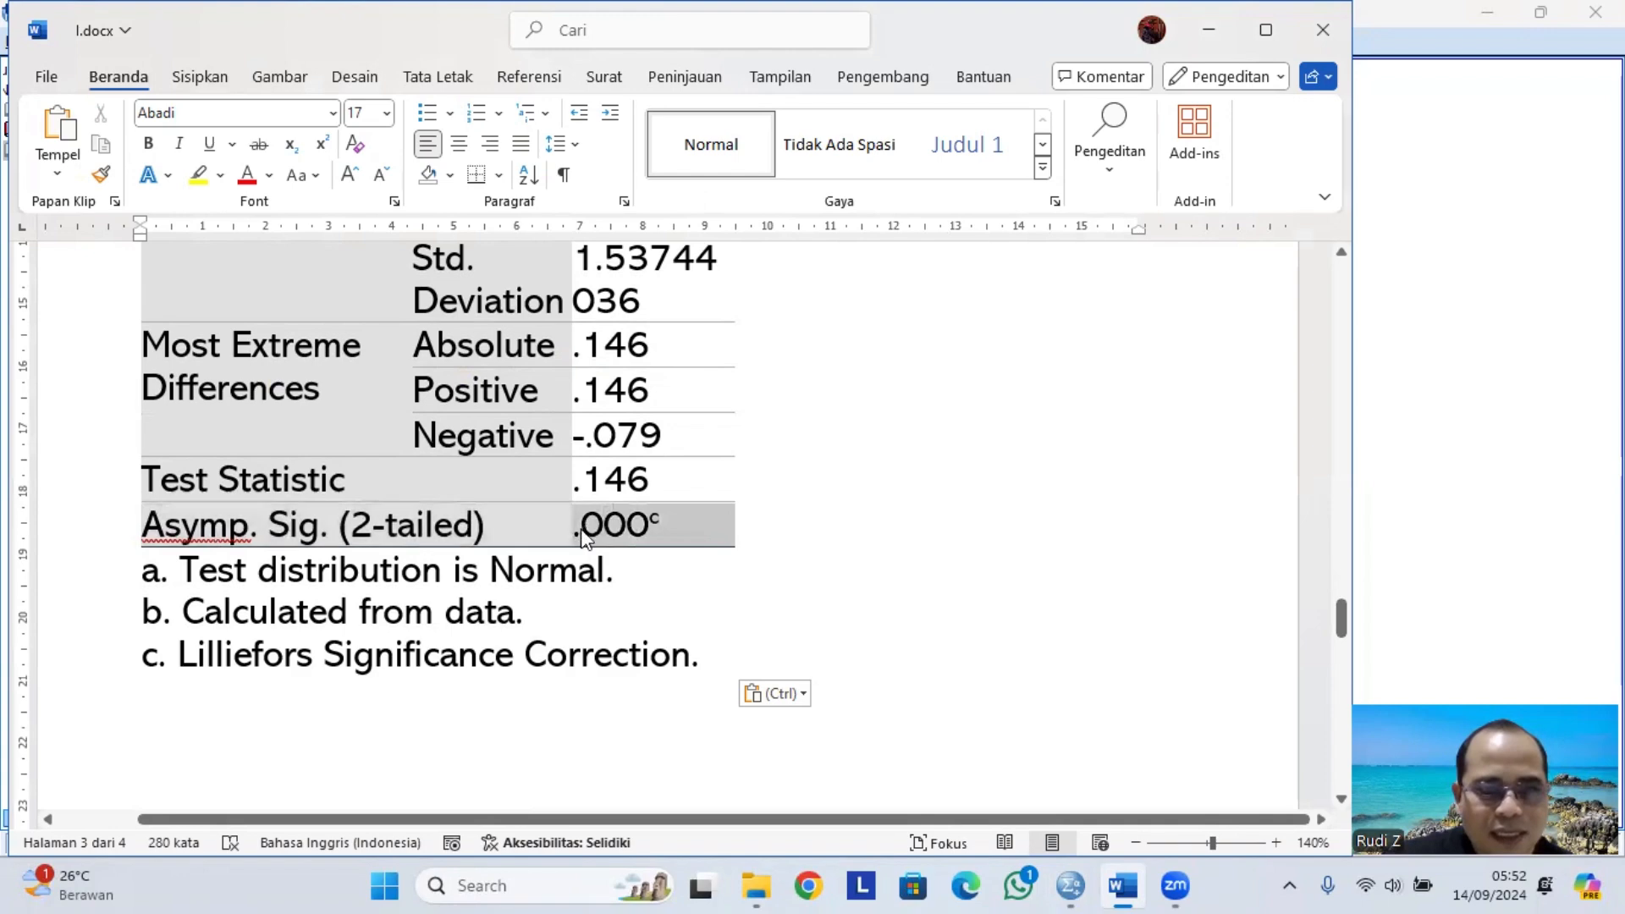
{"action": "left_click", "coordinate": [198, 176]}
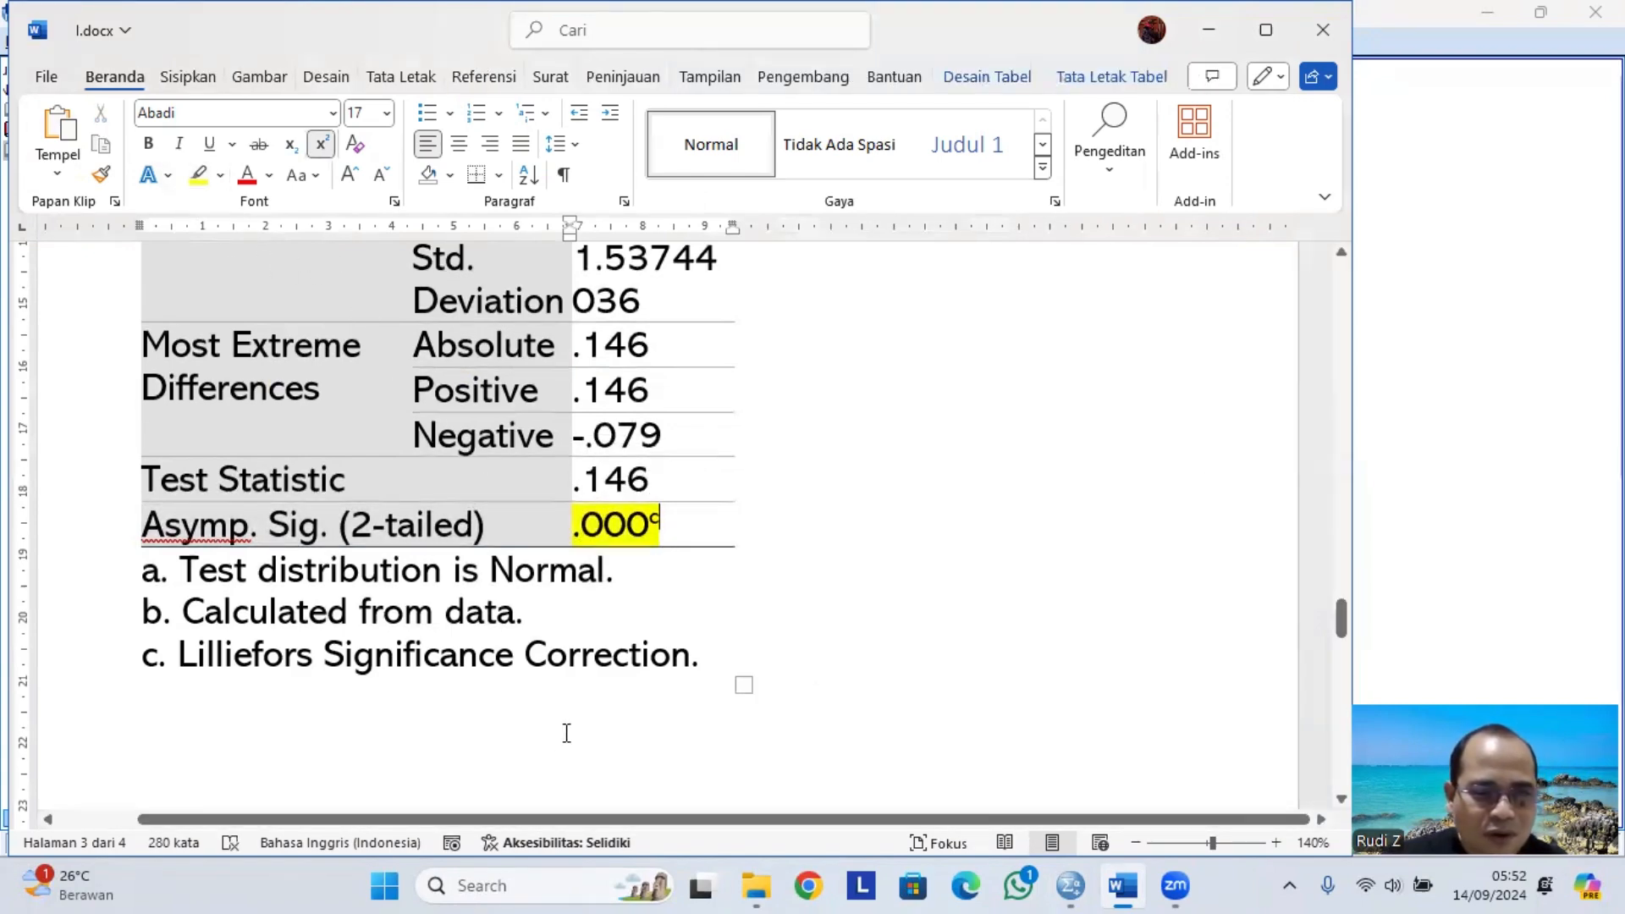
Step: Add the line "Nilai Sig 0,000" below the table's footnotes
{"action": "left_click", "coordinate": [362, 745]}
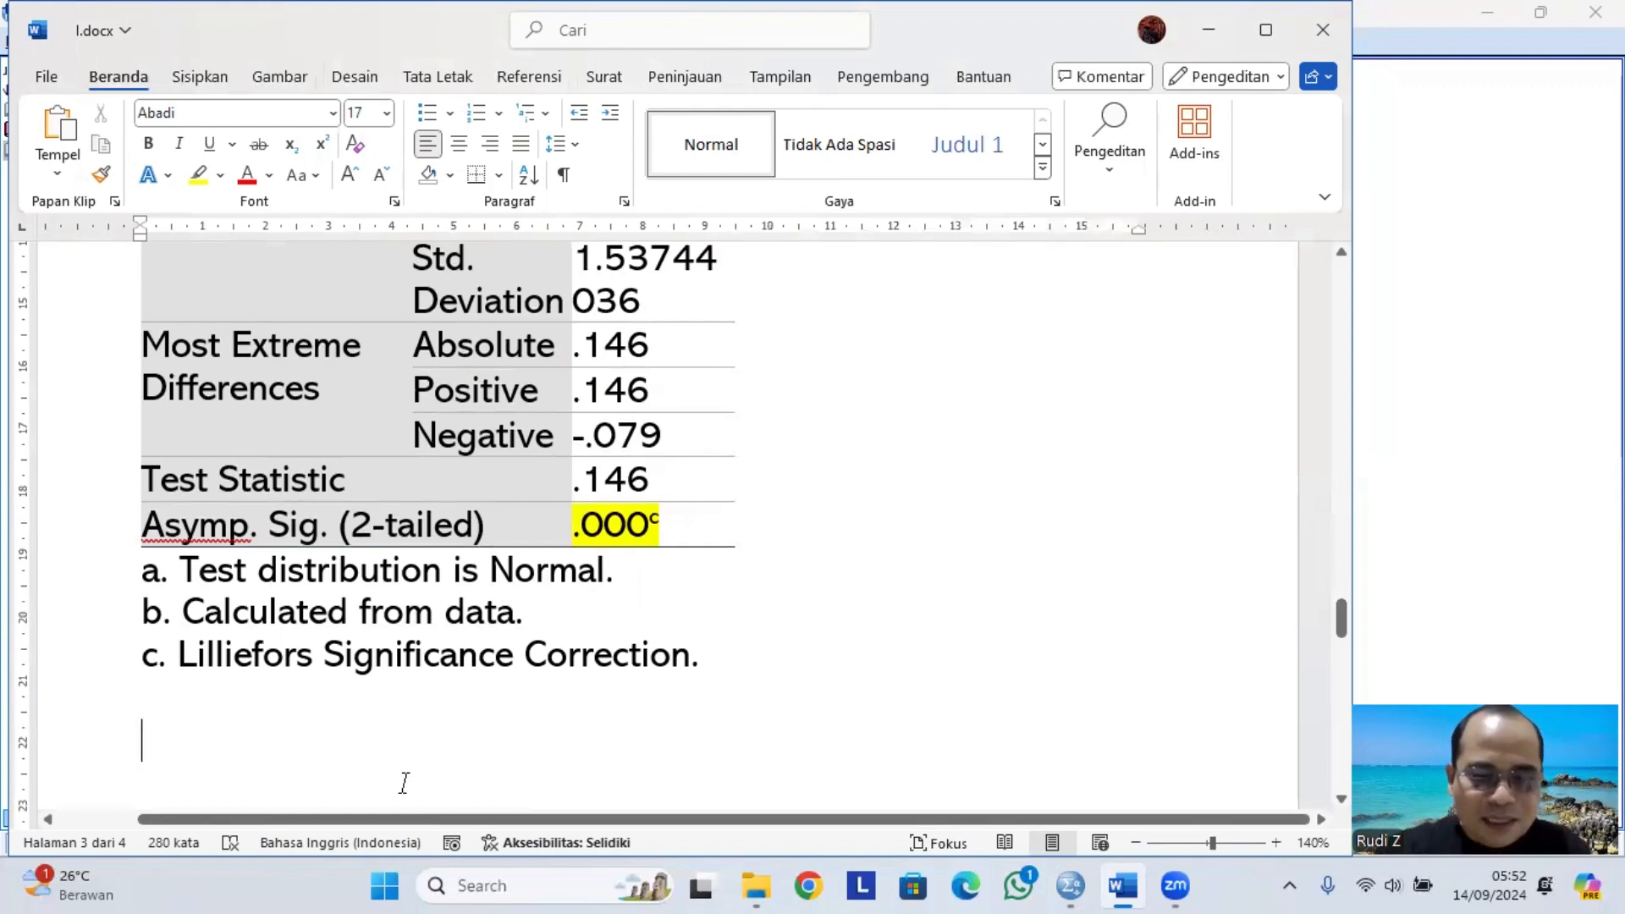
{"action": "type", "text": "Nilai"}
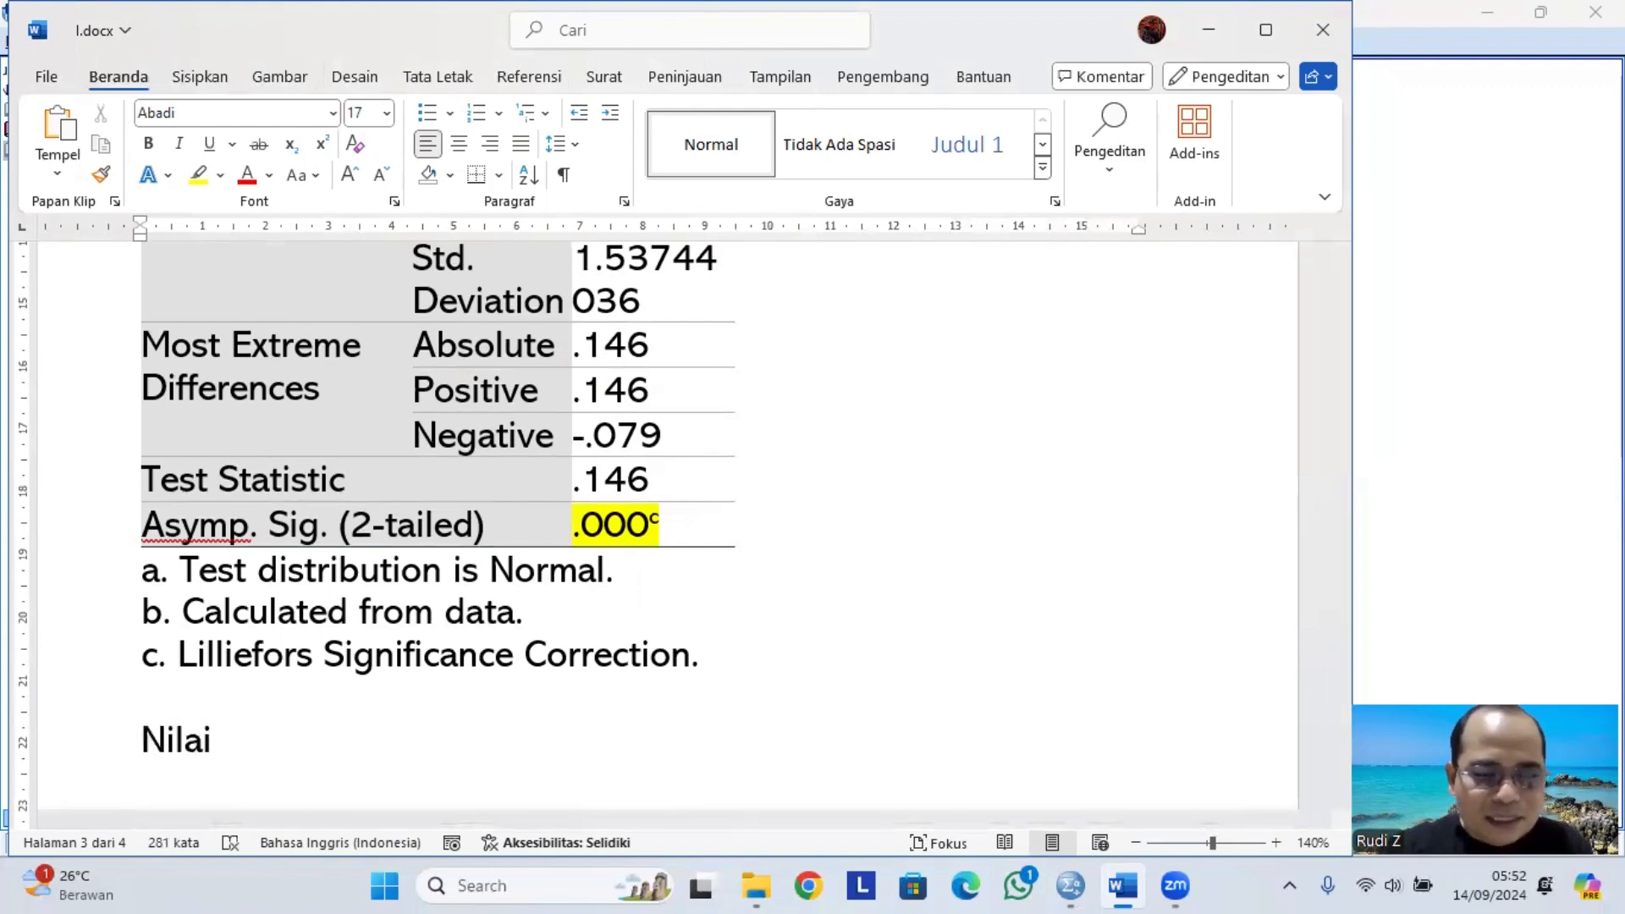
{"action": "type", "text": " Sig"}
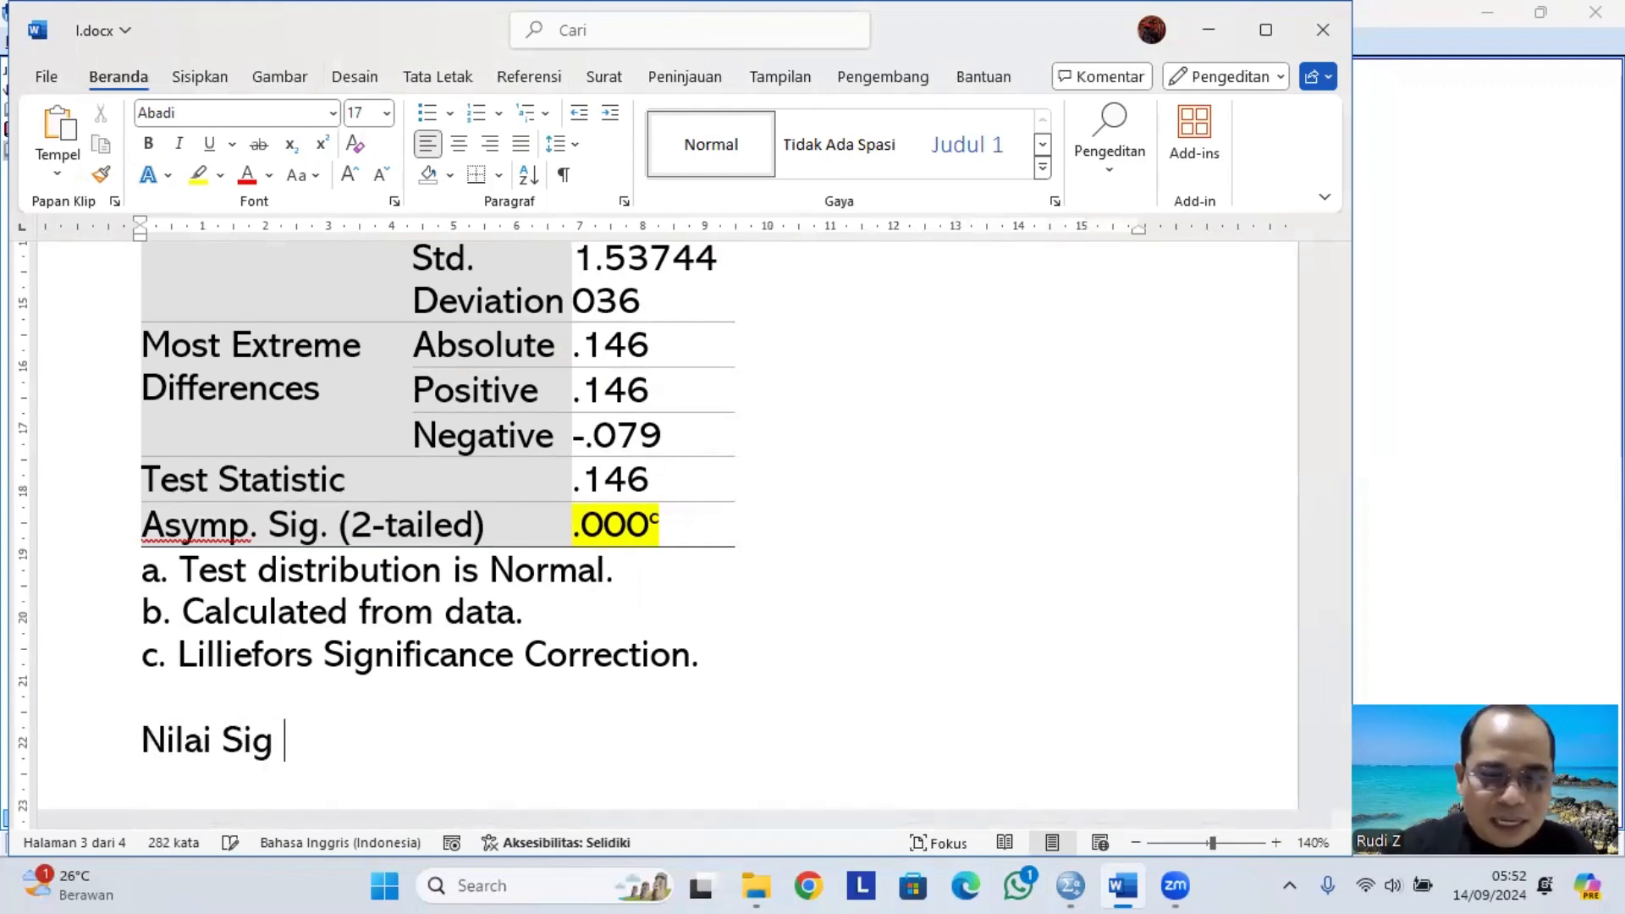
{"action": "type", "text": " 0,000"}
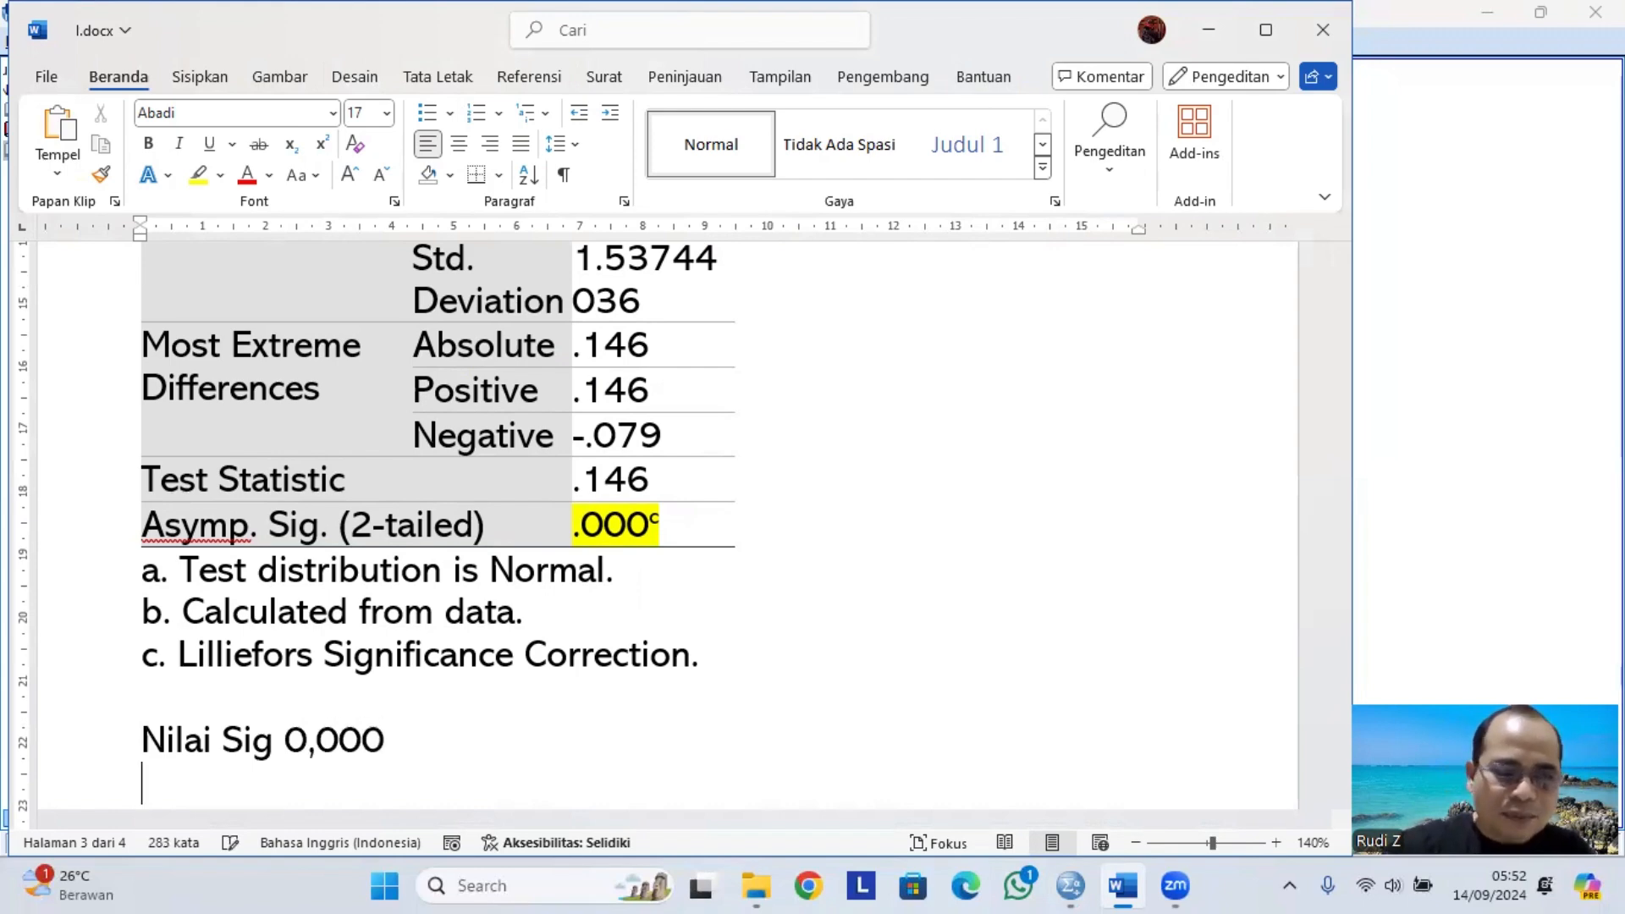
Step: Copy the first criterion from "nilai signifikansi > 0,05" through "distribusi yang normal" and paste it under the Nilai Sig line
{"action": "scroll", "coordinate": [487, 735], "scroll_direction": "up", "scroll_amount": 5}
{"action": "scroll", "coordinate": [488, 735], "scroll_direction": "up", "scroll_amount": 3}
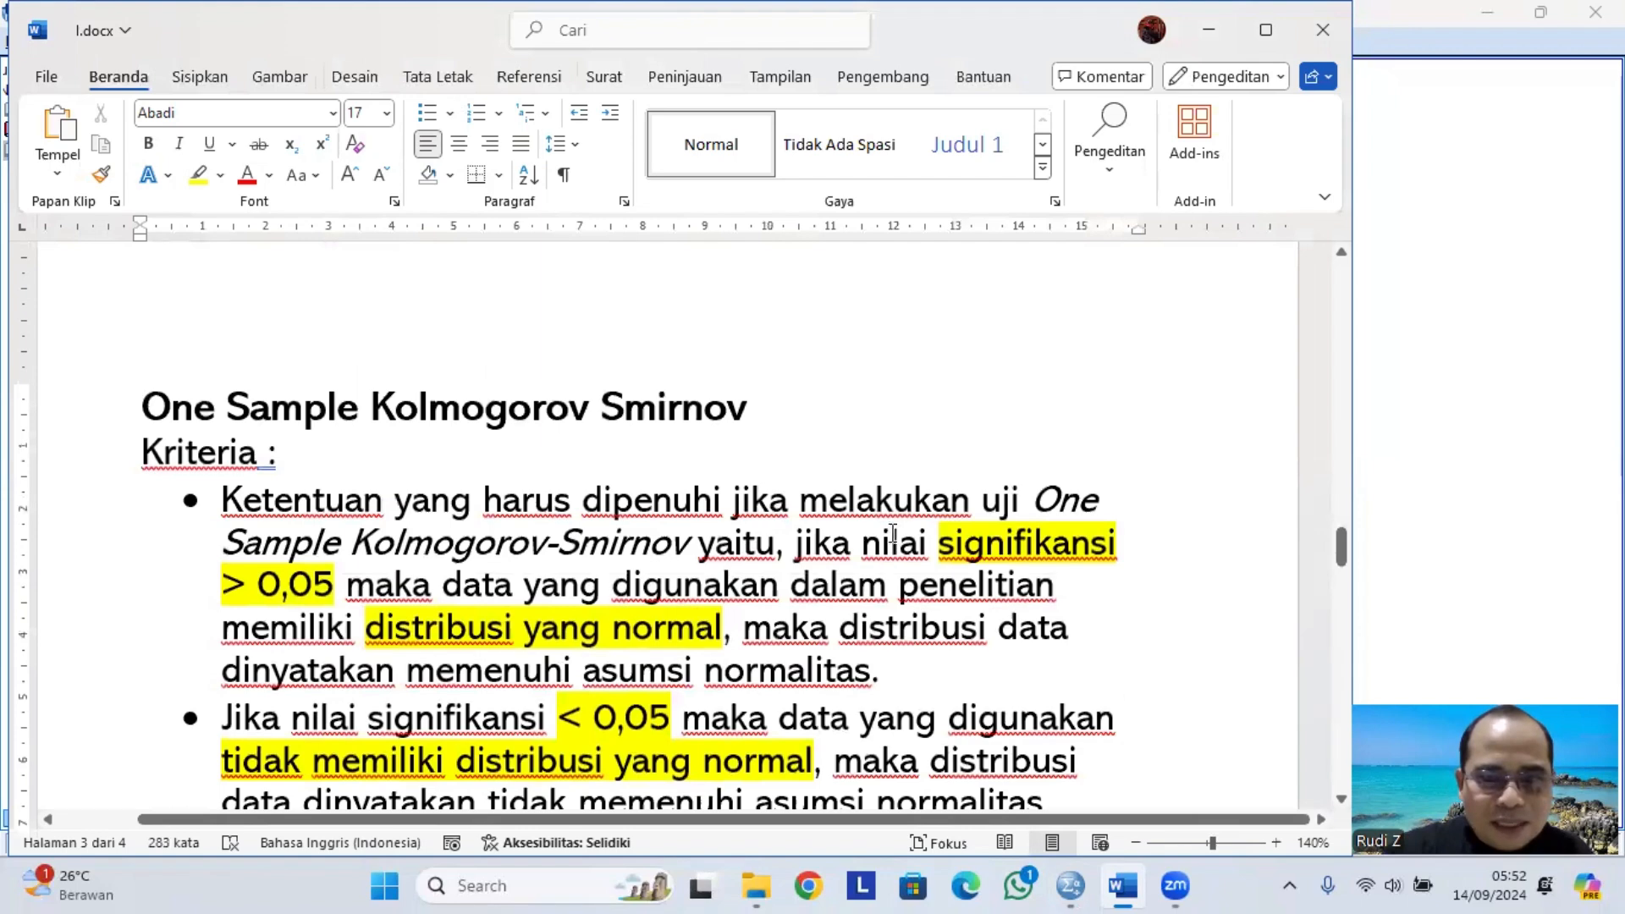
{"action": "left_click_drag", "start_coordinate": [869, 535], "coordinate": [717, 641]}
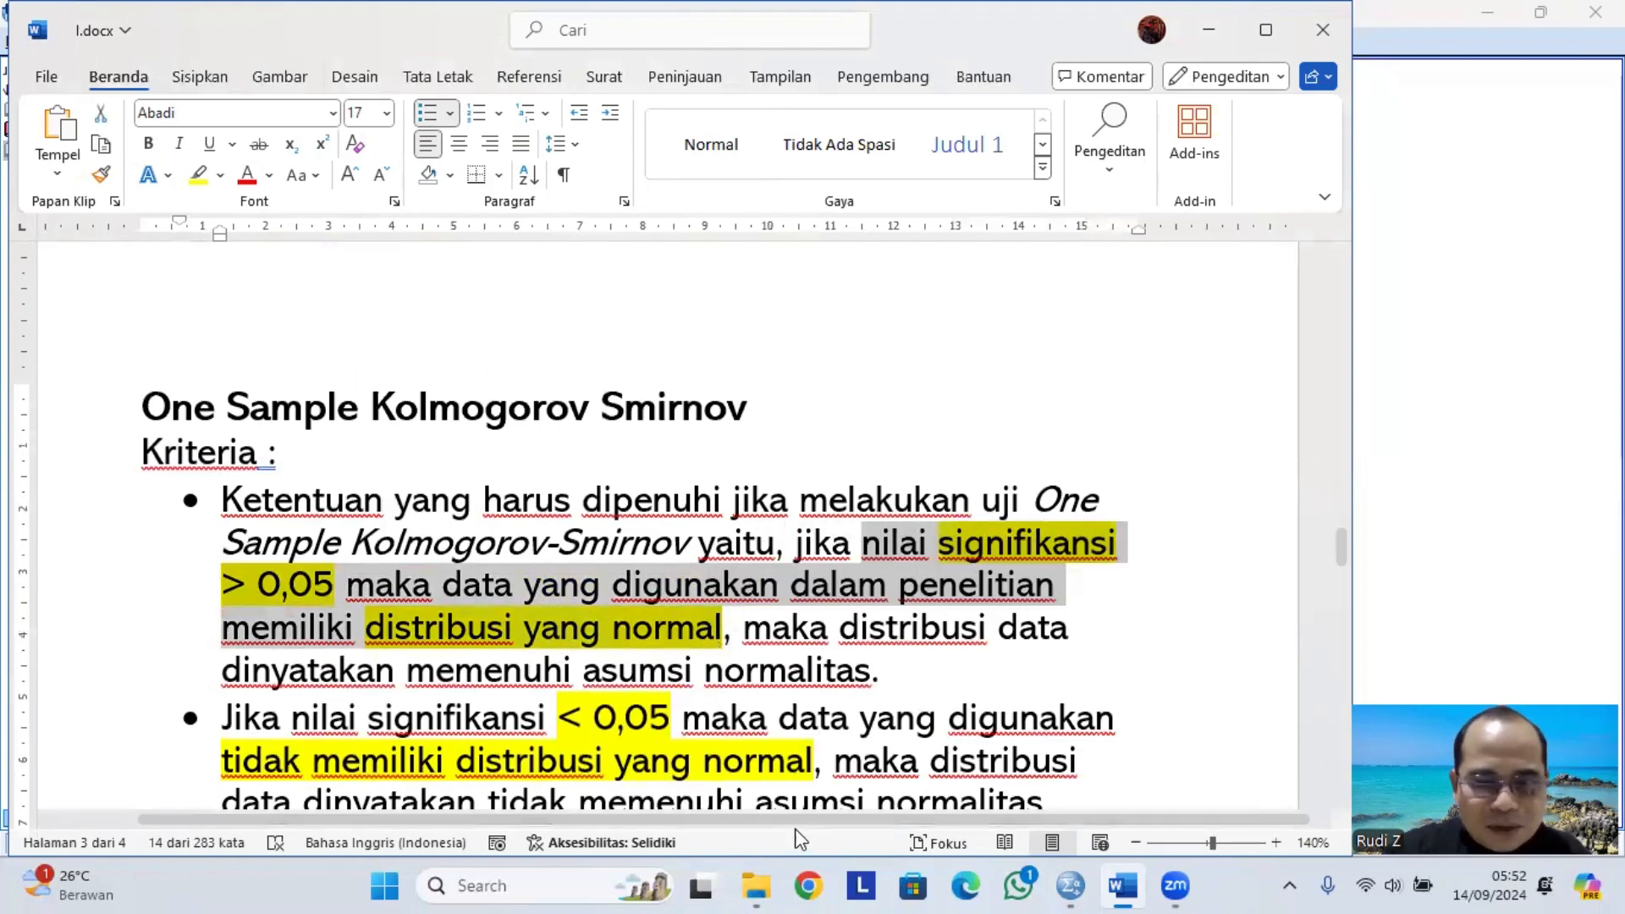
{"action": "scroll", "coordinate": [816, 657], "scroll_direction": "down", "scroll_amount": 8}
{"action": "scroll", "coordinate": [790, 727], "scroll_direction": "down", "scroll_amount": 7}
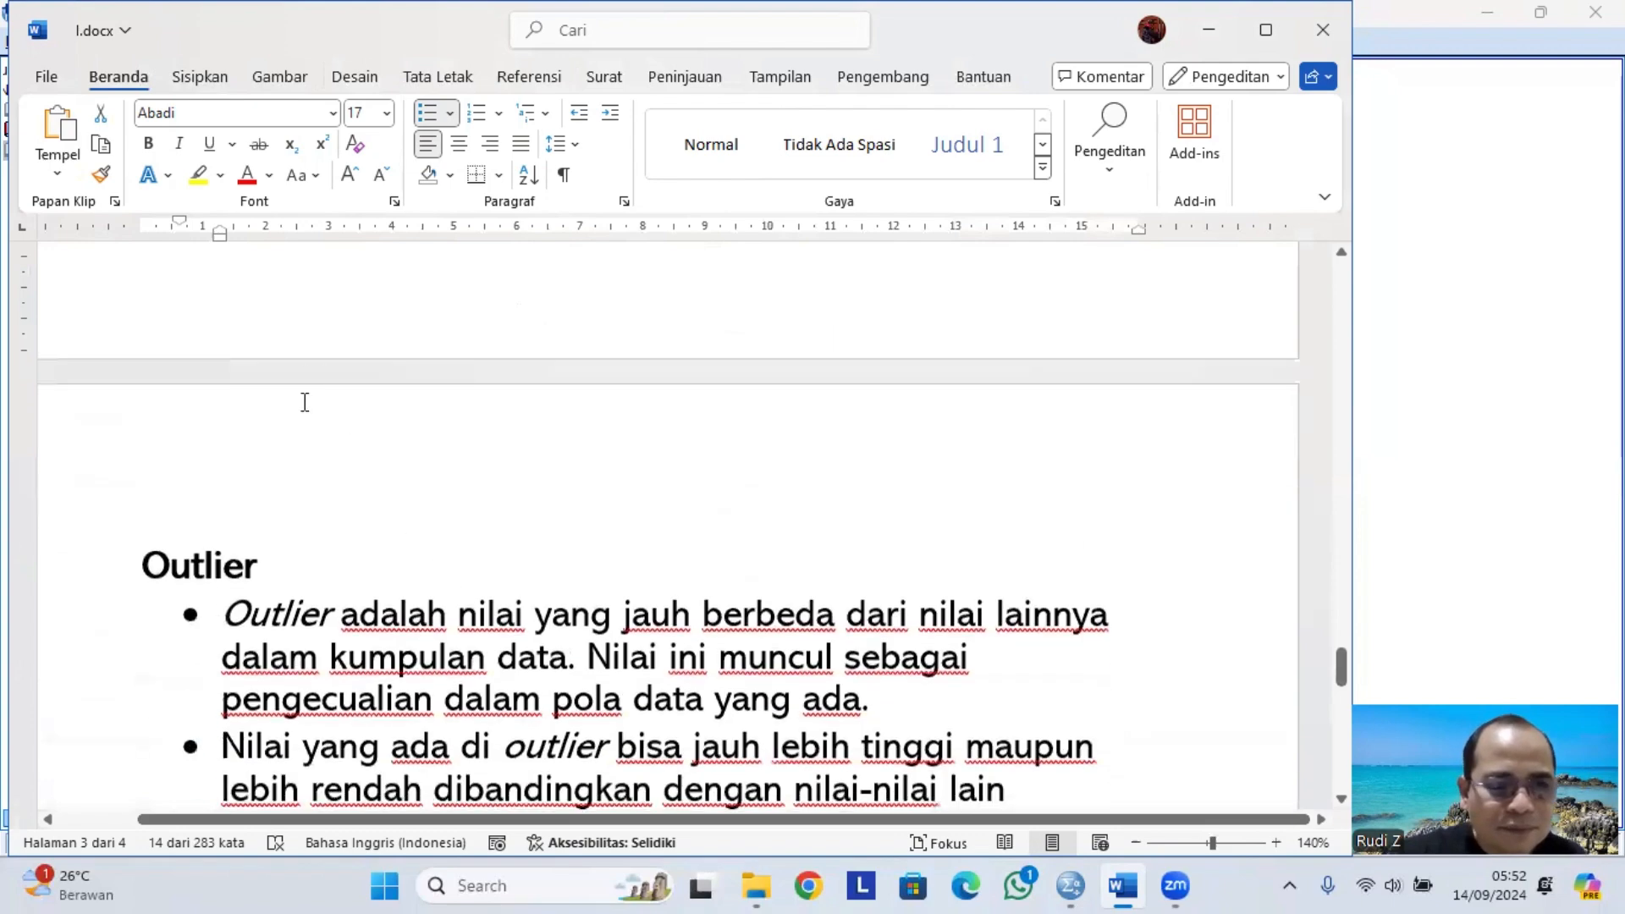
{"action": "scroll", "coordinate": [305, 403], "scroll_direction": "up", "scroll_amount": 3}
{"action": "scroll", "coordinate": [319, 490], "scroll_direction": "up", "scroll_amount": 2}
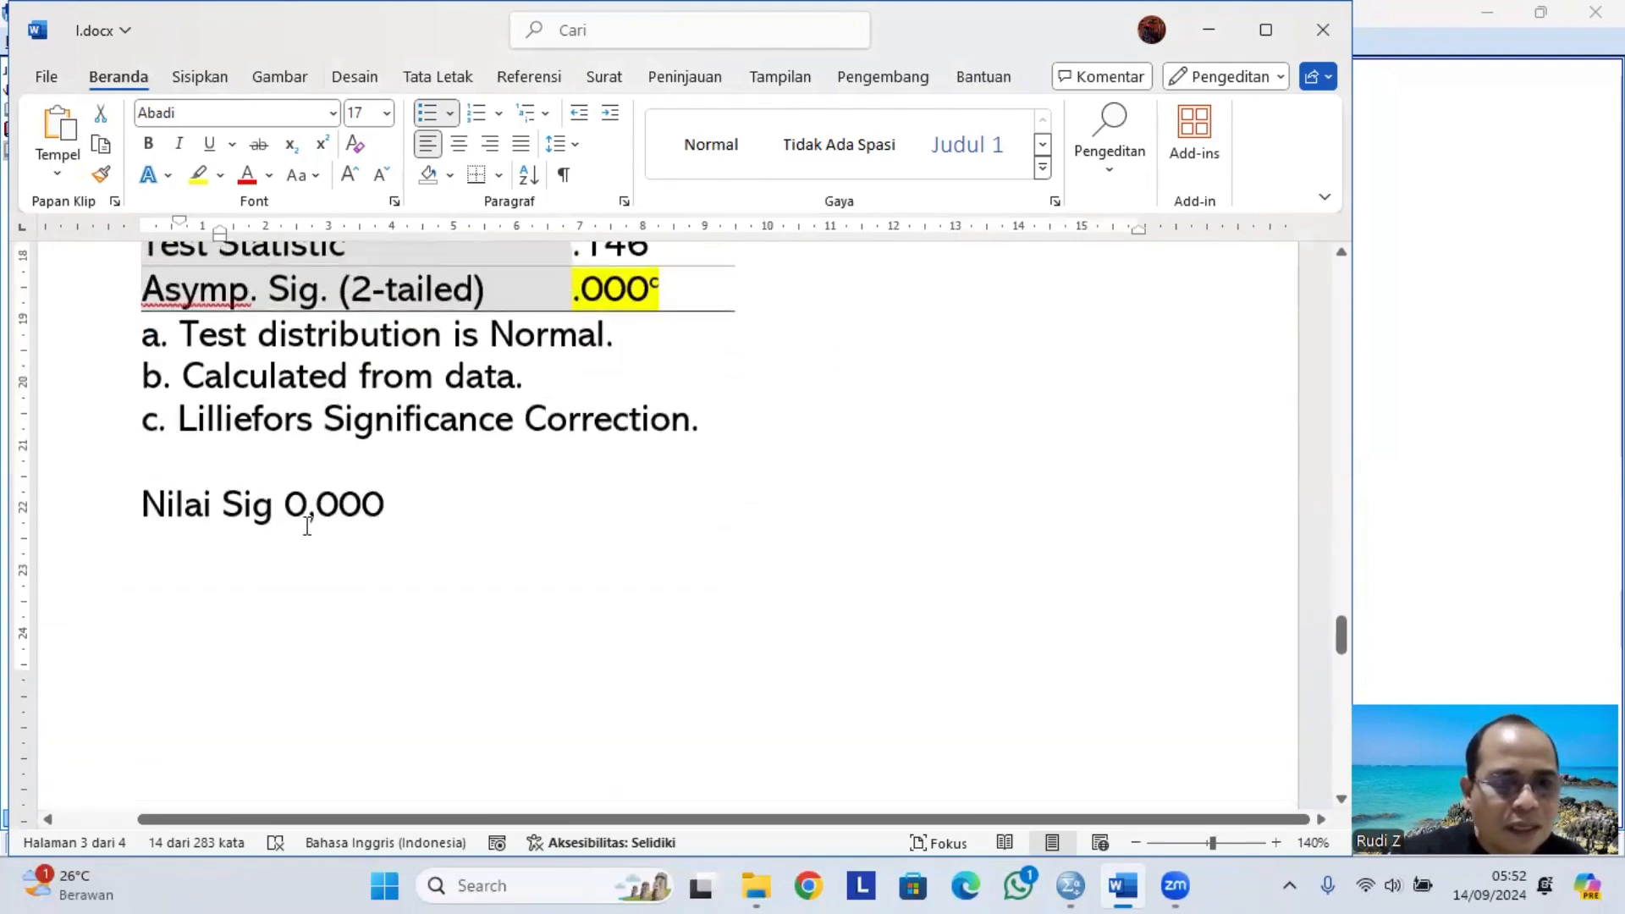
{"action": "left_click", "coordinate": [279, 551]}
{"action": "key", "text": "ctrl+v"}
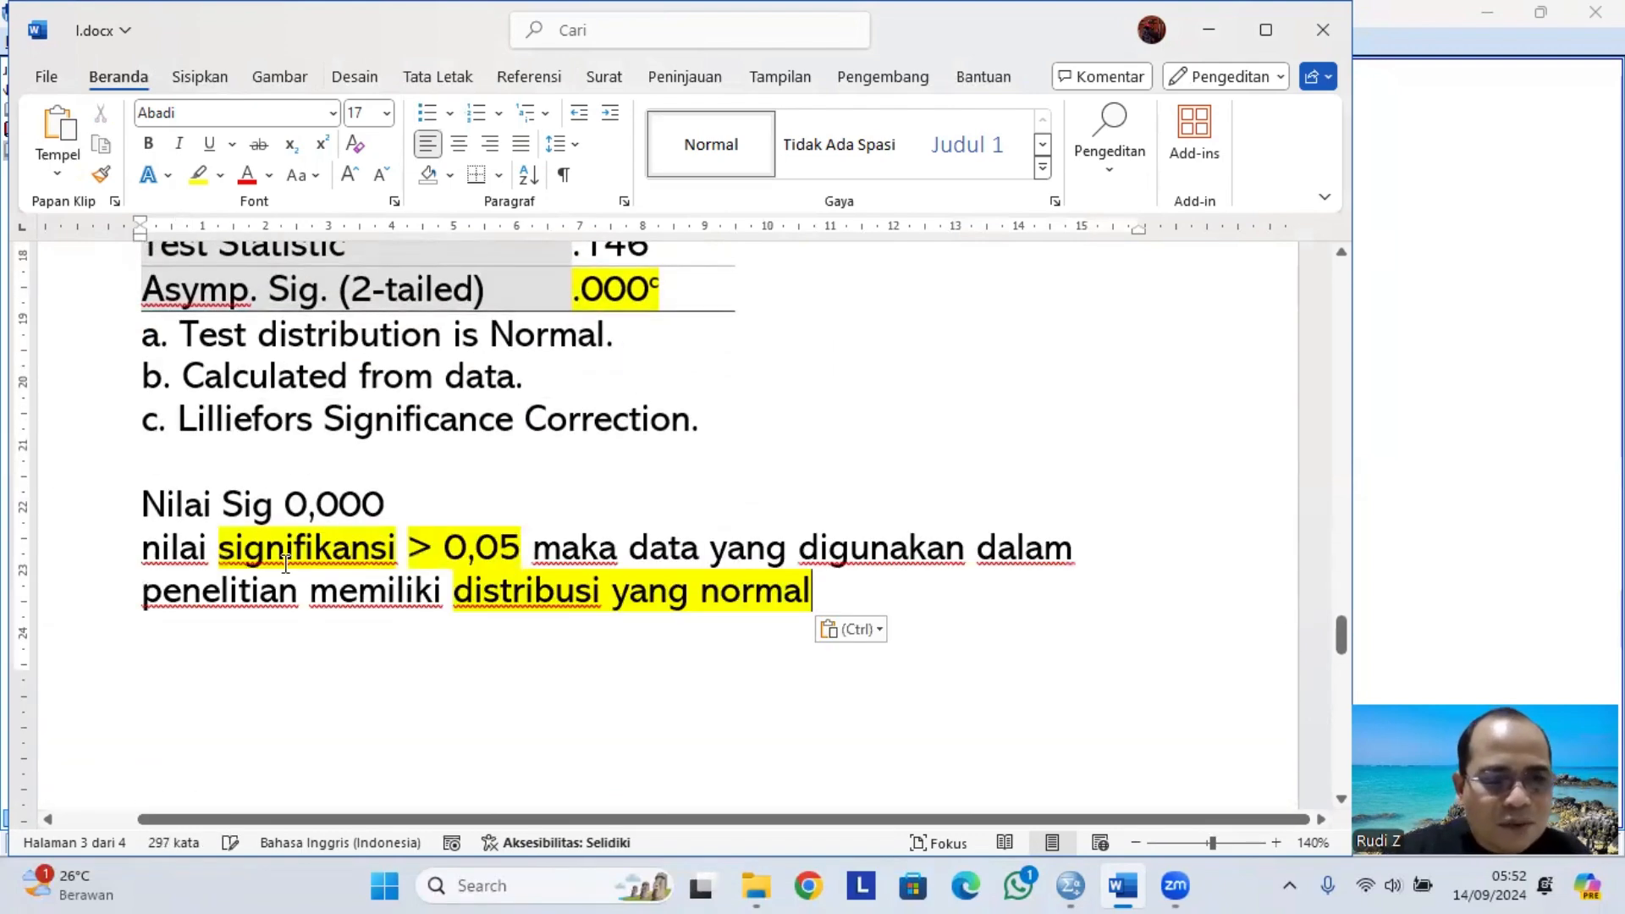
Step: Shorten the pasted criterion to "nilai signifikansi > 0,05 --- distribusi yang normal" and format it as a bullet
{"action": "left_click_drag", "start_coordinate": [532, 554], "coordinate": [452, 597]}
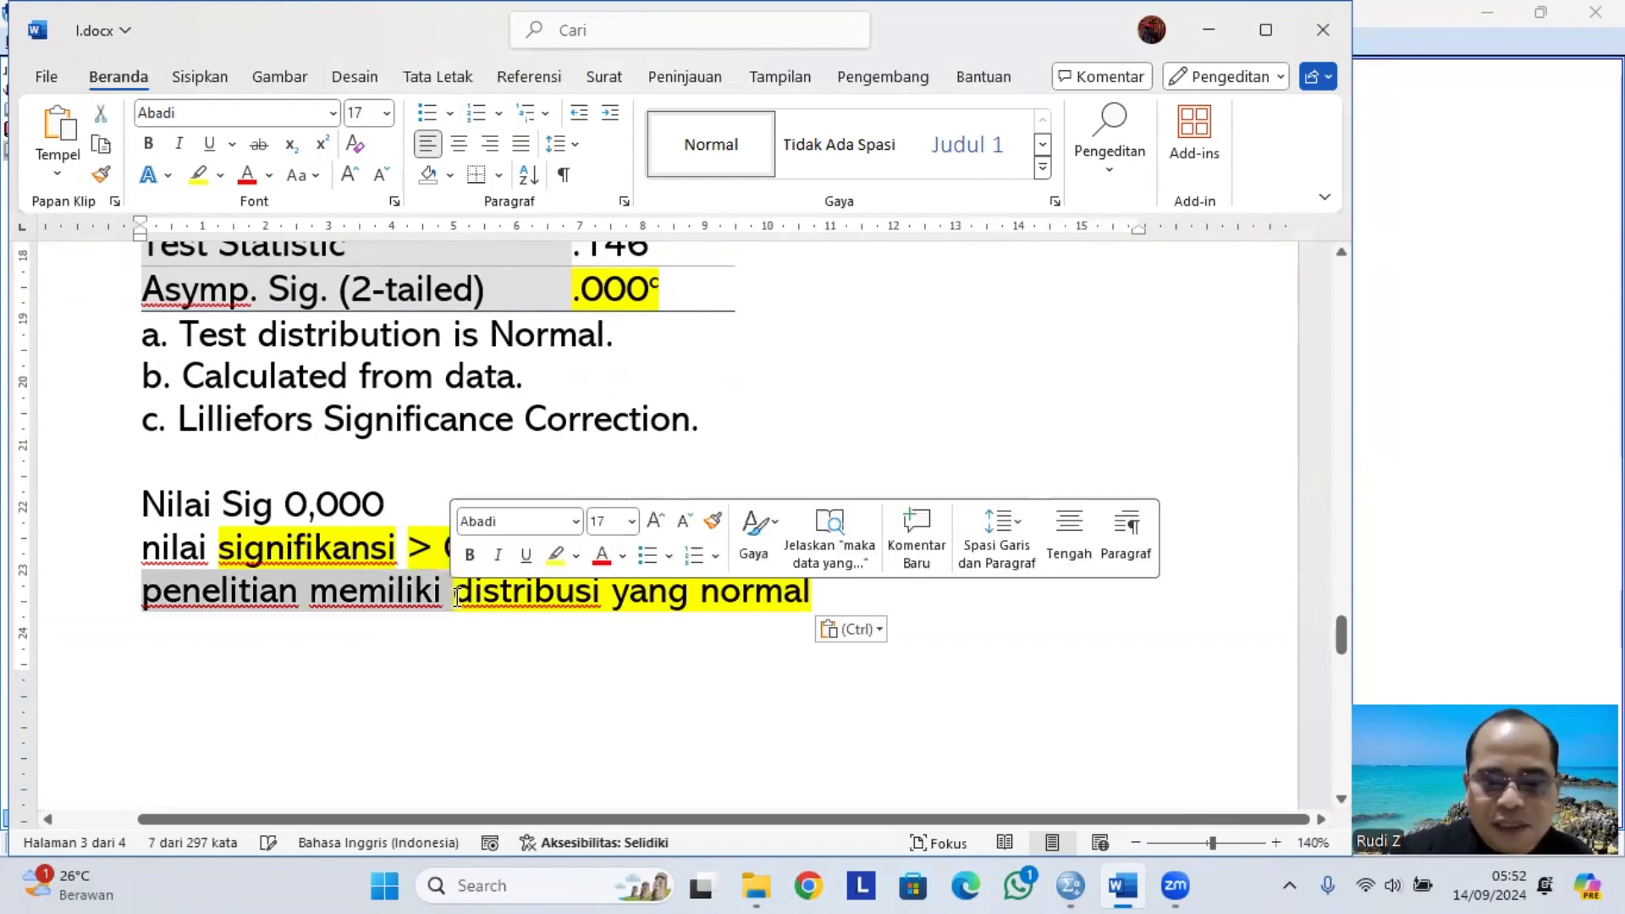
{"action": "type", "text": "---"}
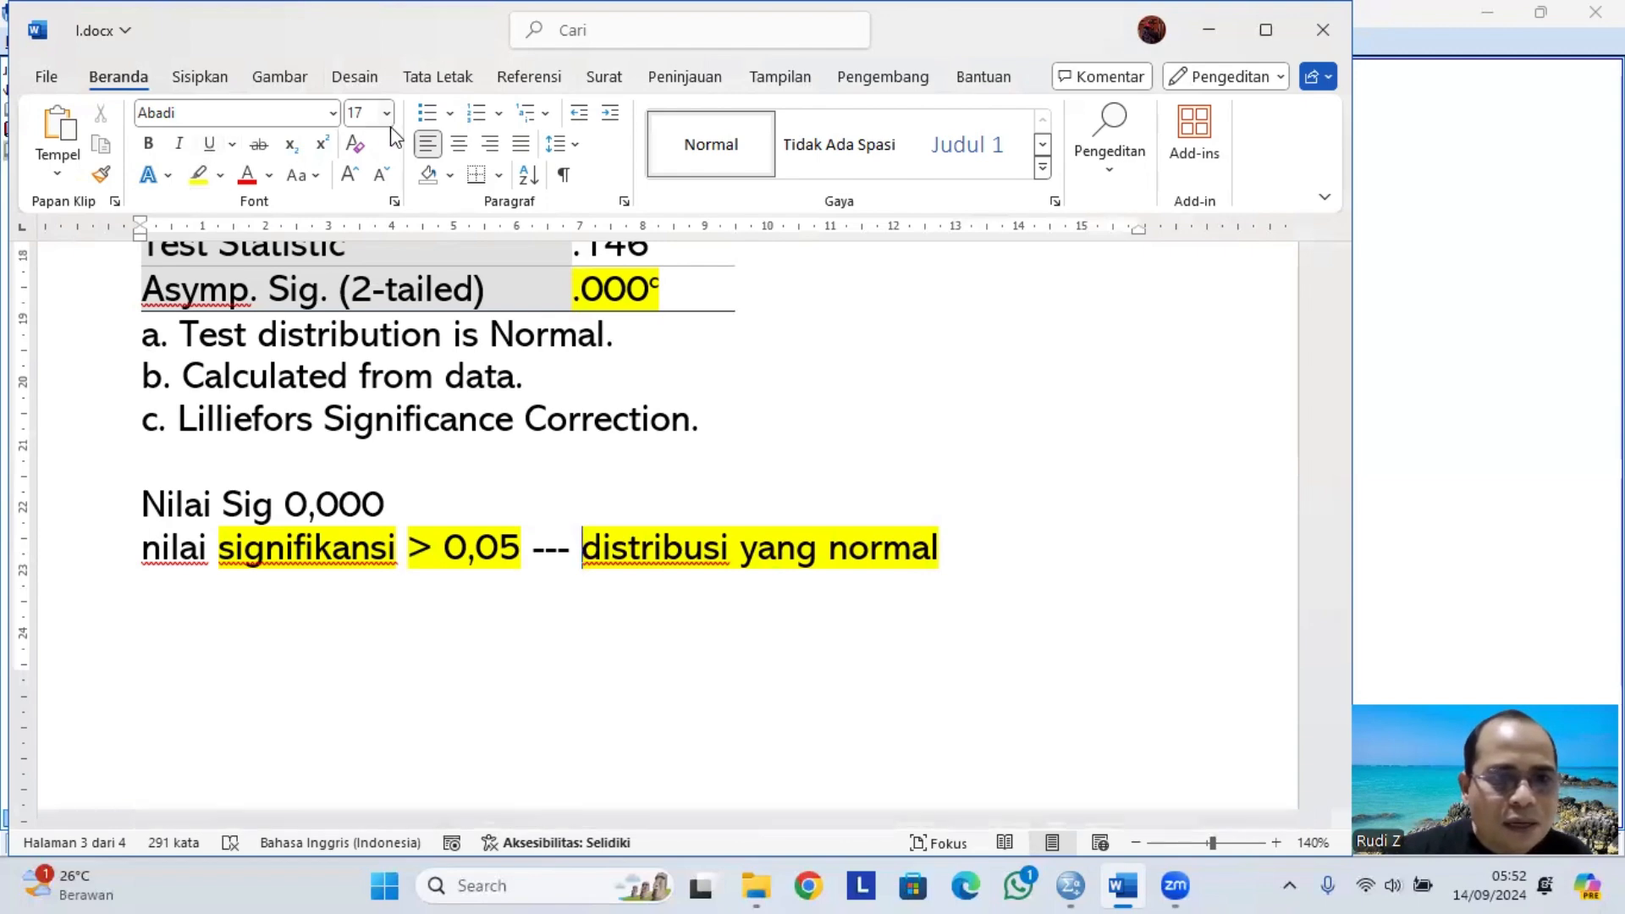
{"action": "left_click", "coordinate": [427, 113]}
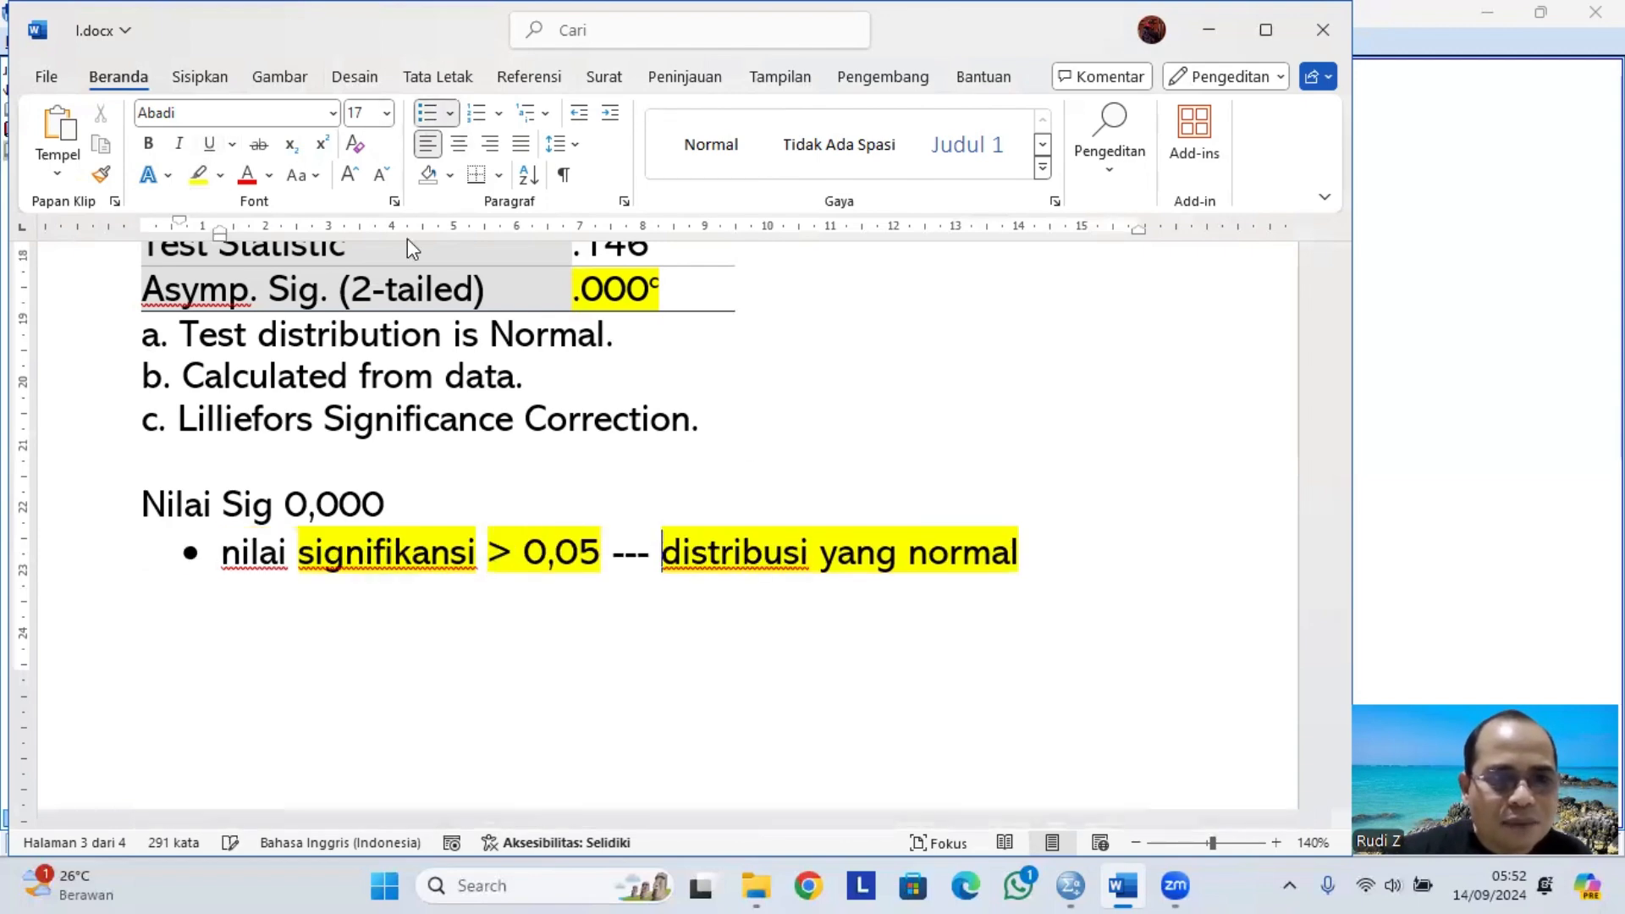
Step: Capitalize the first letter of "nilai" in the new bullet
{"action": "left_click", "coordinate": [112, 570]}
{"action": "left_click", "coordinate": [223, 567]}
{"action": "type", "text": "N"}
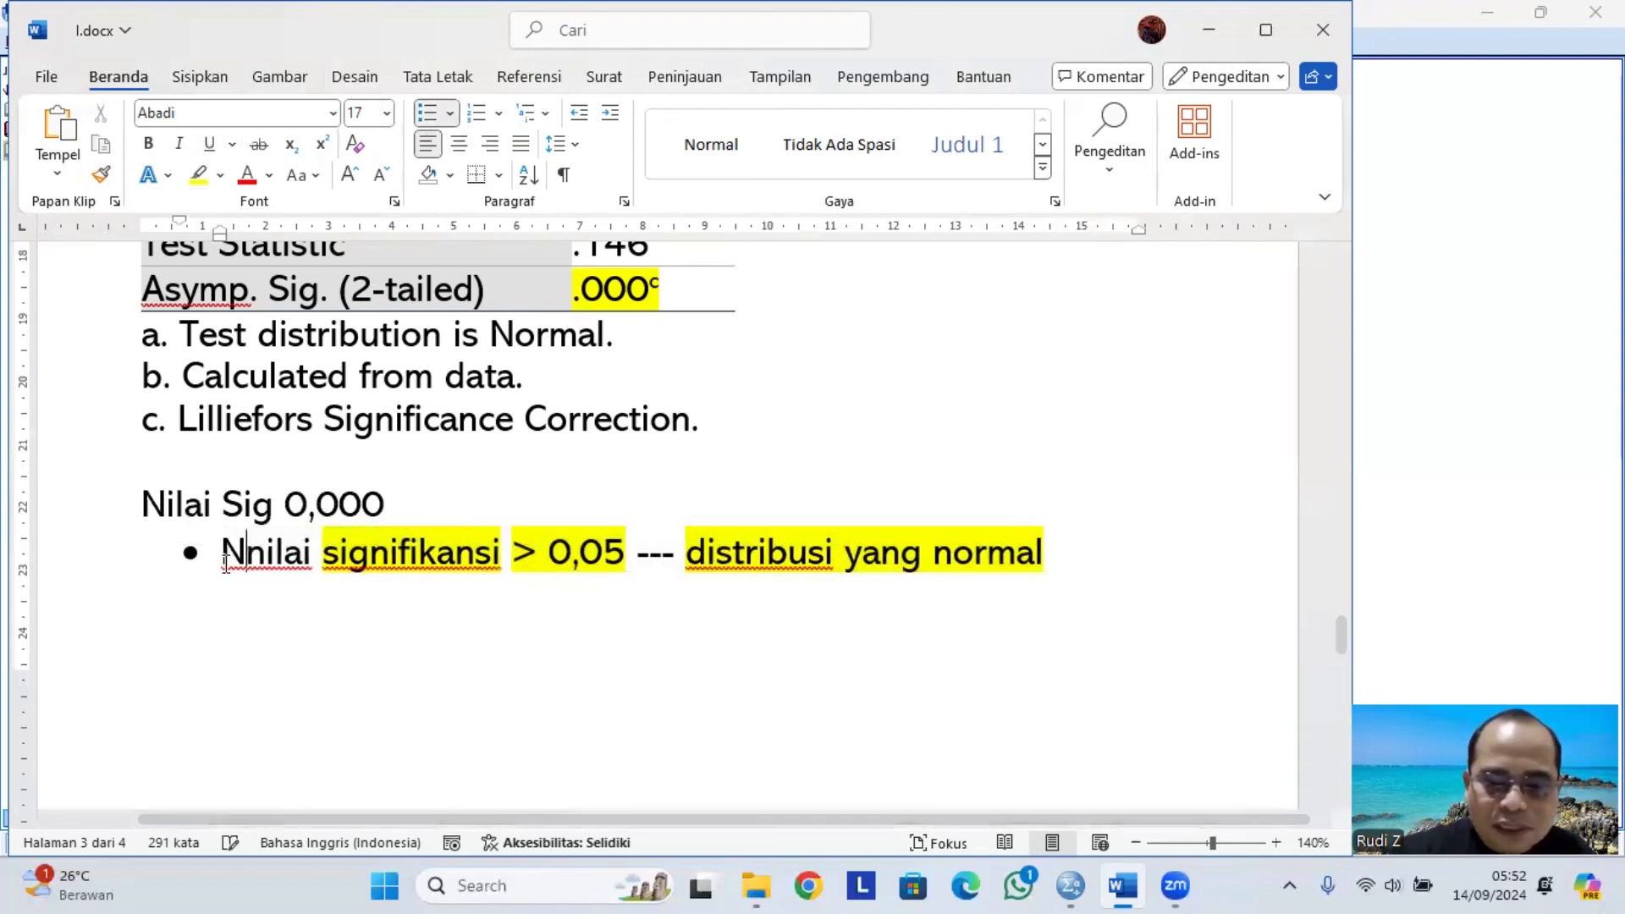